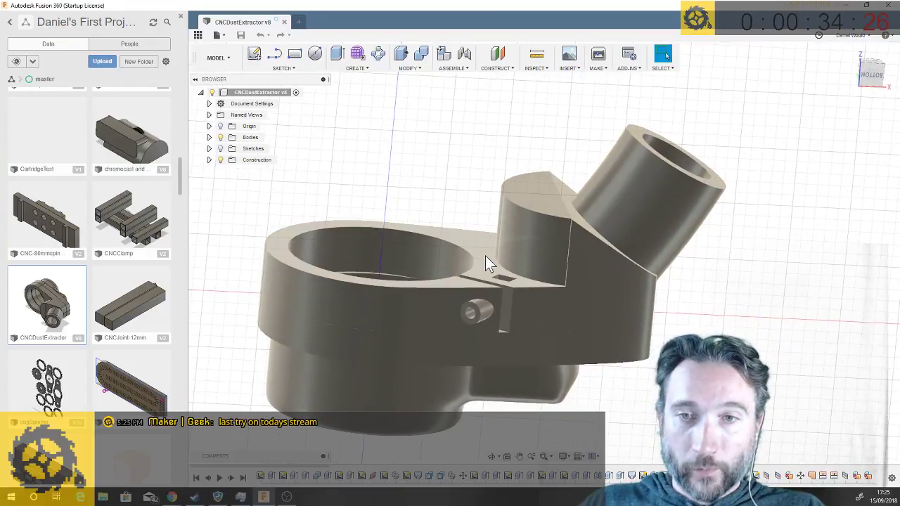
# - Find the Vacuum_hose_adapter design in the project library and insert it into the current dust extractor design
pyautogui.scroll(-5, 127, 284)
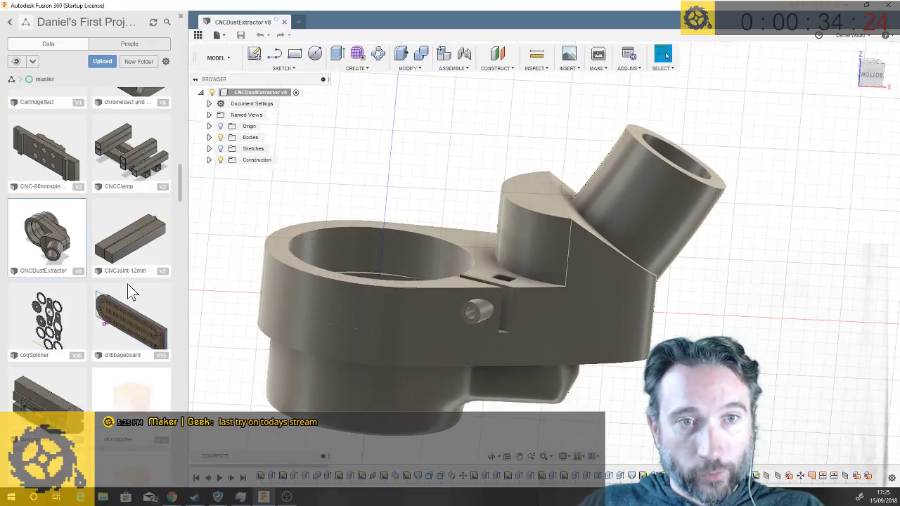
pyautogui.scroll(-5, 128, 289)
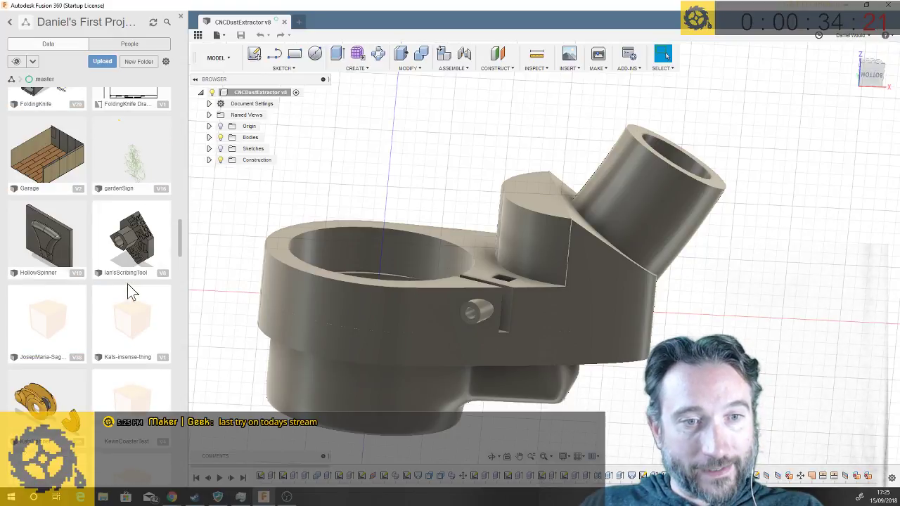
pyautogui.scroll(-5, 128, 288)
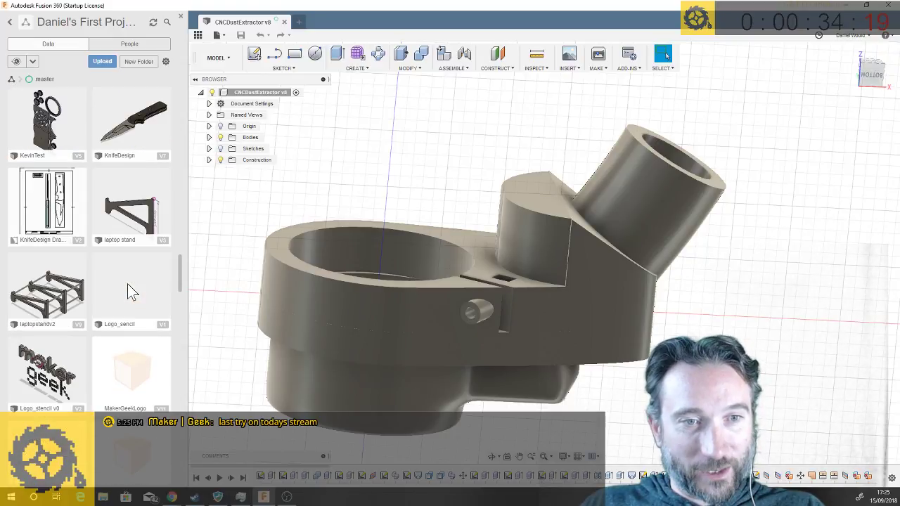
pyautogui.scroll(-5, 127, 284)
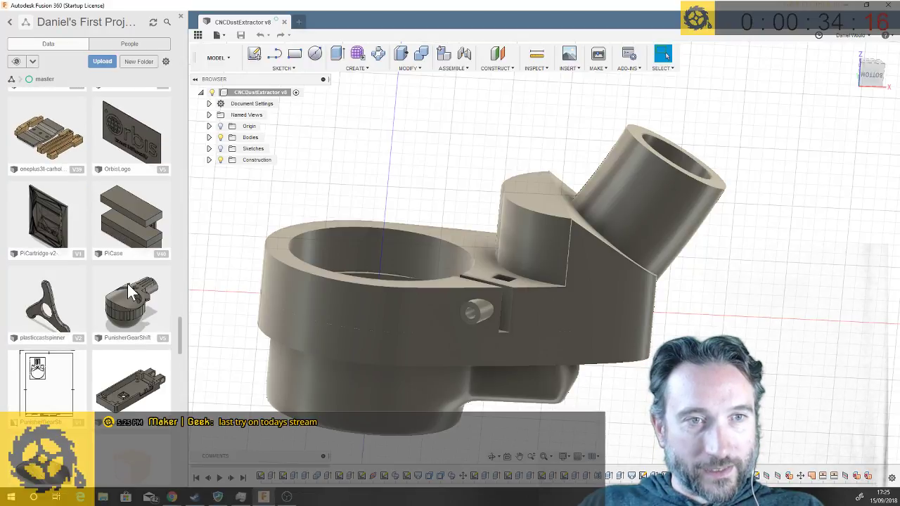
pyautogui.scroll(-5, 127, 283)
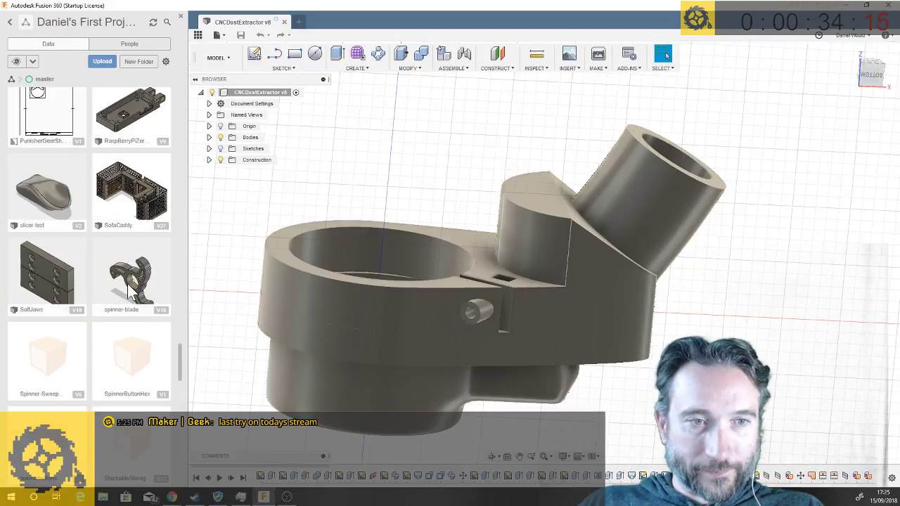
pyautogui.scroll(-5, 128, 283)
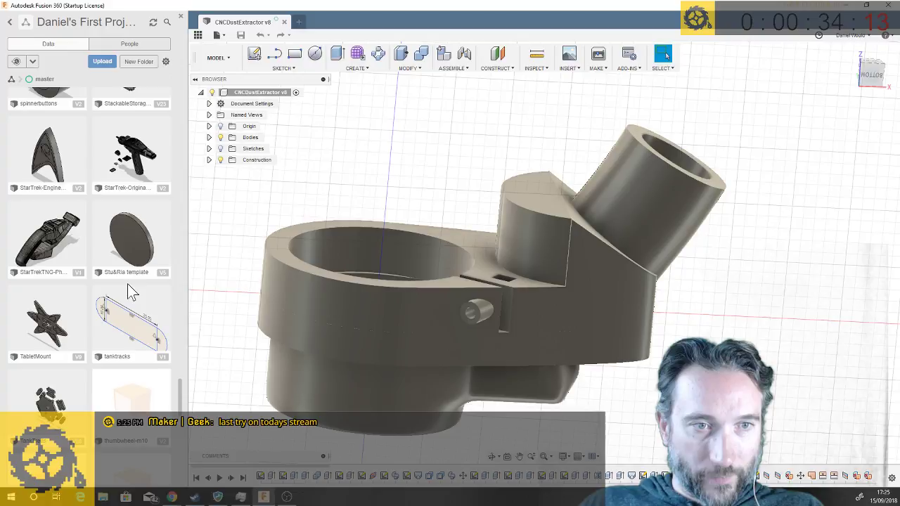
pyautogui.scroll(-5, 127, 285)
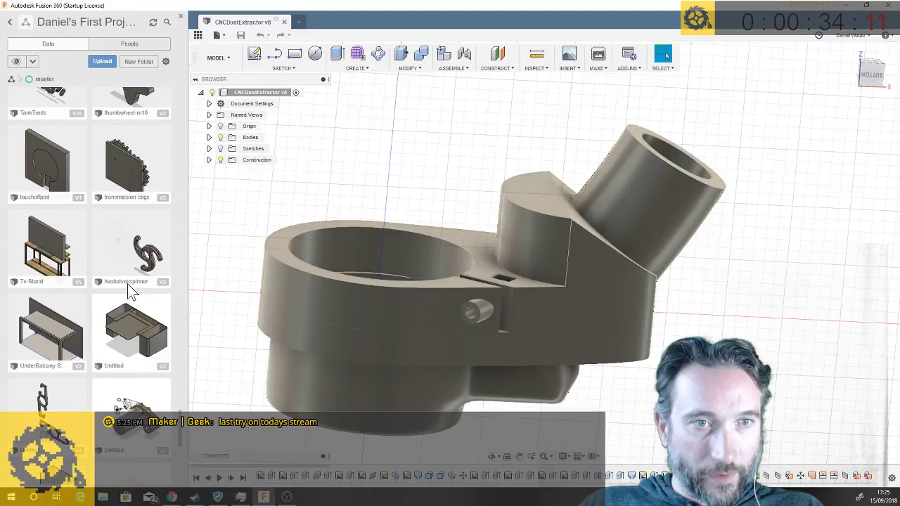
pyautogui.scroll(-3, 128, 284)
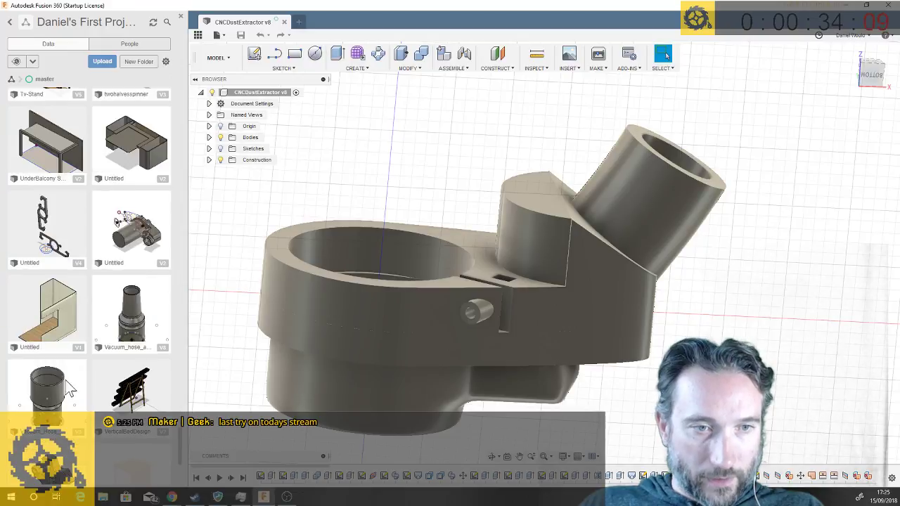
pyautogui.rightClick(134, 330)
pyautogui.click(143, 341)
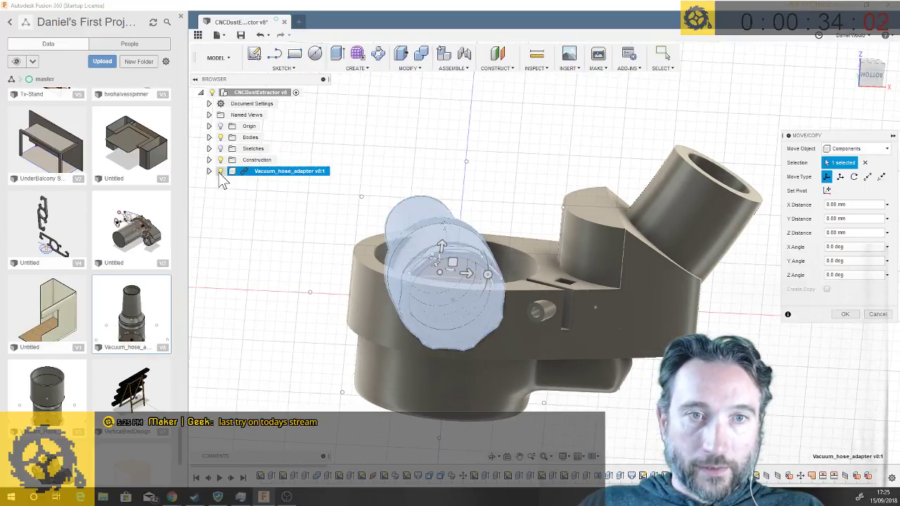
# - Move the inserted hose adapter 230 mm along X, clear of the spindle clamp ring
pyautogui.click(209, 172)
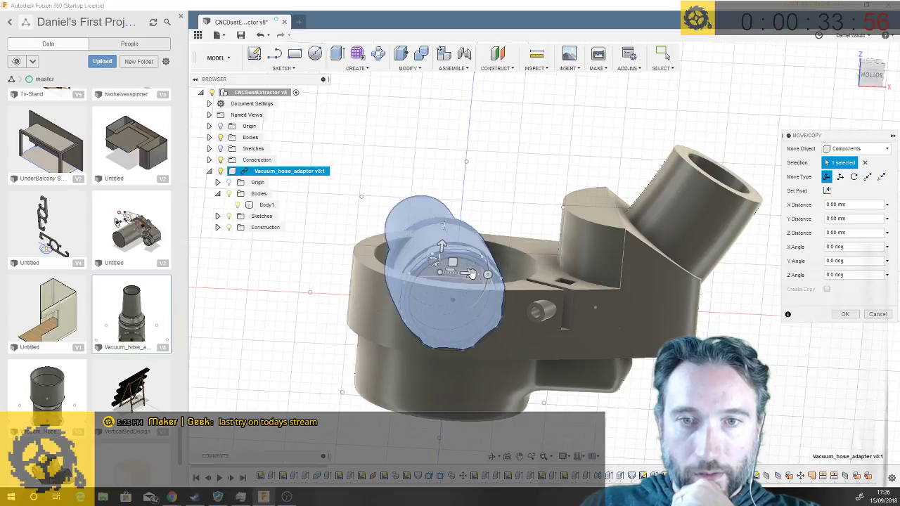
pyautogui.moveTo(465, 273); pyautogui.dragTo(743, 300)
pyautogui.scroll(-3, 689, 287)
pyautogui.keyDown('shift'); pyautogui.moveTo(739, 301); pyautogui.dragTo(708, 288, button='middle'); pyautogui.keyUp('shift')
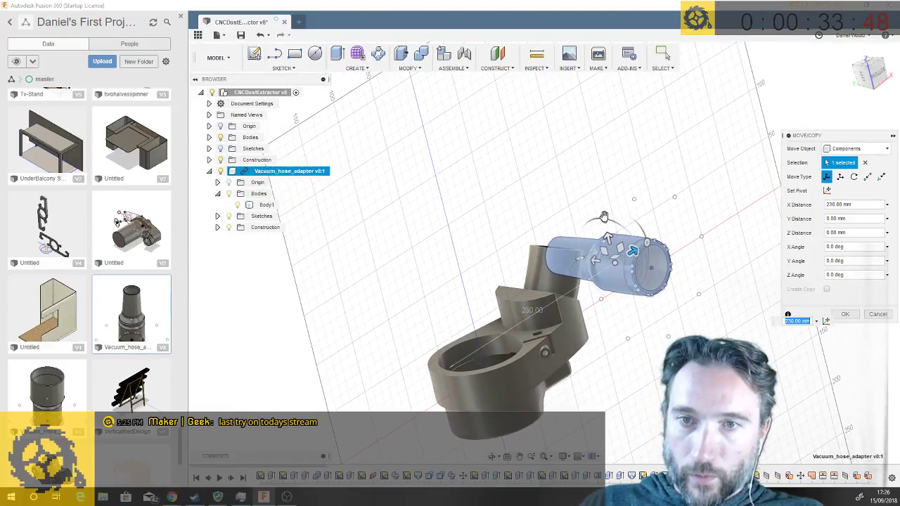
# - Rotate the hose adapter -90 degrees about its X axis so its narrow end points down
pyautogui.moveTo(603, 216); pyautogui.dragTo(509, 224)
pyautogui.keyDown('shift'); pyautogui.moveTo(509, 224); pyautogui.dragTo(518, 254, button='middle'); pyautogui.keyUp('shift')
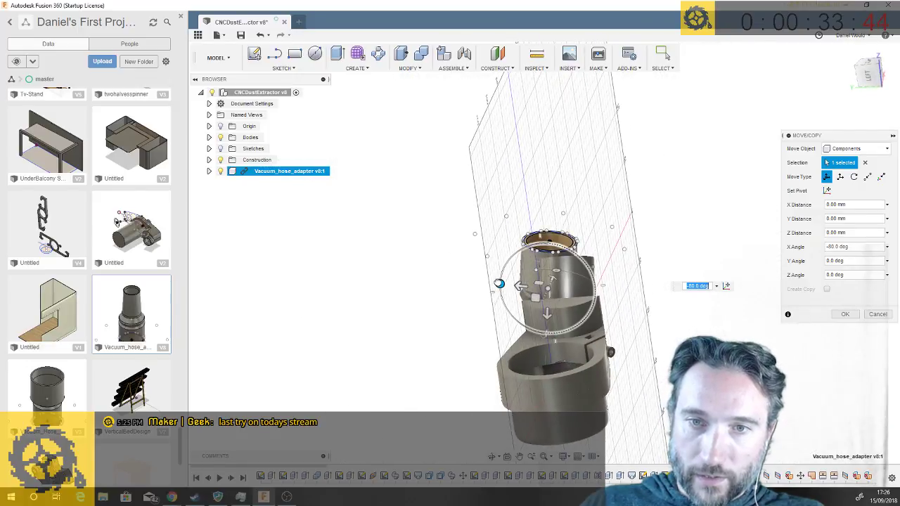
pyautogui.moveTo(500, 284); pyautogui.dragTo(500, 292)
pyautogui.keyDown('shift'); pyautogui.moveTo(500, 292); pyautogui.dragTo(600, 353, button='middle'); pyautogui.keyUp('shift')
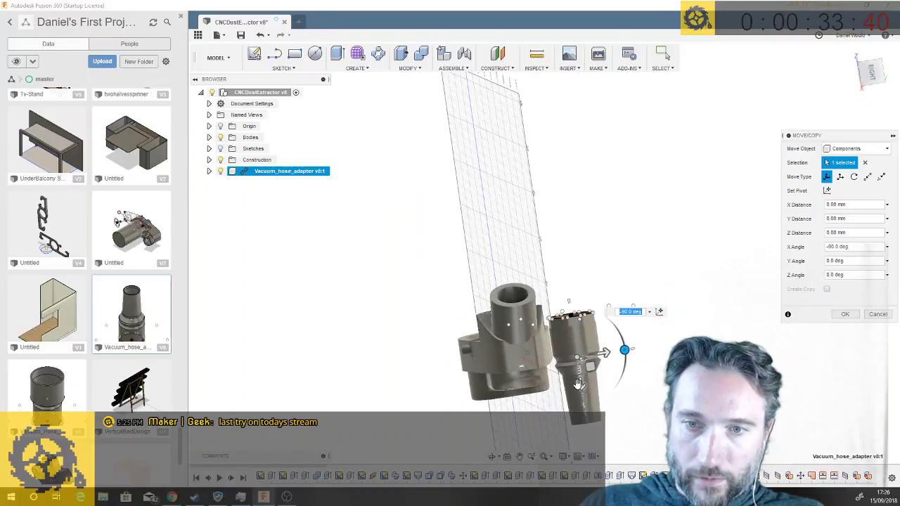
# - Shift the hose adapter -30 mm along Z and tilt it 35 degrees about Z towards the angled outlet
pyautogui.moveTo(584, 391); pyautogui.dragTo(569, 287)
pyautogui.keyDown('shift'); pyautogui.moveTo(568, 287); pyautogui.dragTo(589, 284, button='middle'); pyautogui.keyUp('shift')
pyautogui.moveTo(588, 284); pyautogui.dragTo(562, 283)
pyautogui.keyDown('shift'); pyautogui.moveTo(562, 284); pyautogui.dragTo(633, 343, button='middle'); pyautogui.keyUp('shift')
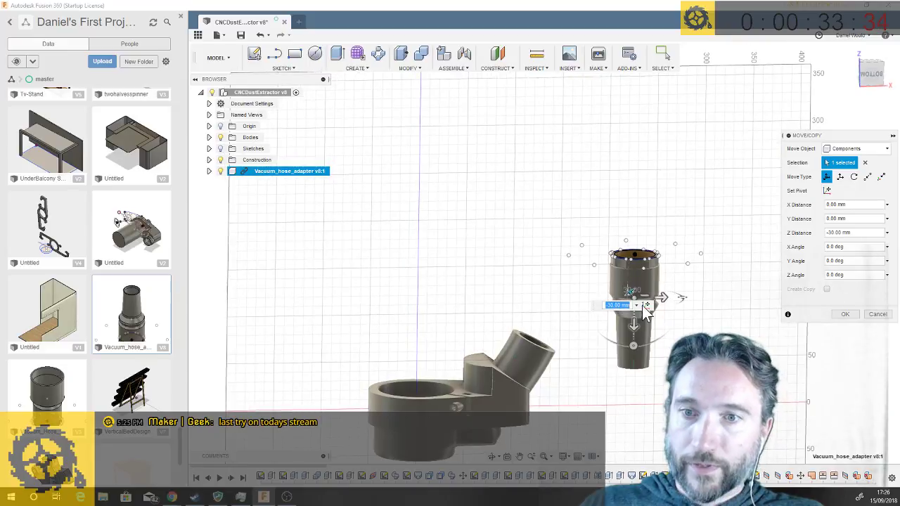
pyautogui.click(633, 344)
pyautogui.moveTo(624, 345); pyautogui.dragTo(605, 337)
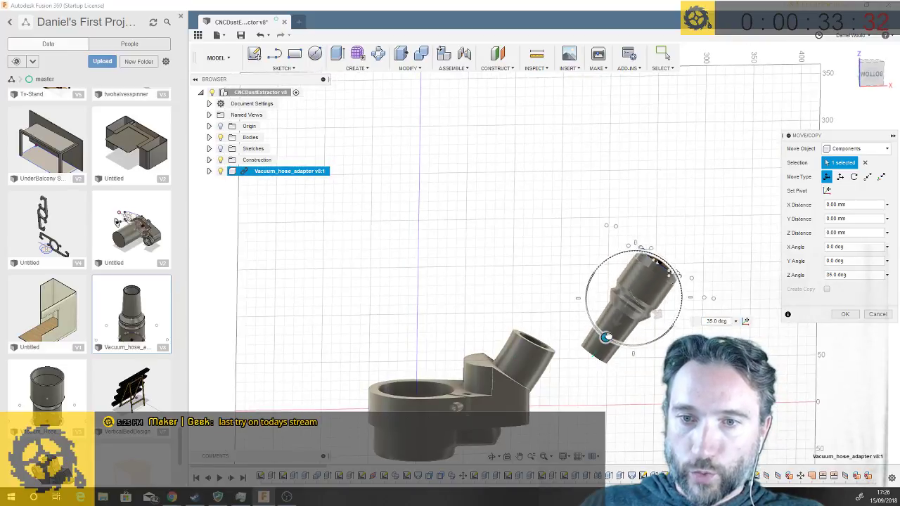
# - Seat the adapter's narrow end in the angled outlet with moves of about X -61.6, Y 26.6 mm and X -2.5, Z -15.8 mm
pyautogui.moveTo(636, 310); pyautogui.dragTo(576, 301)
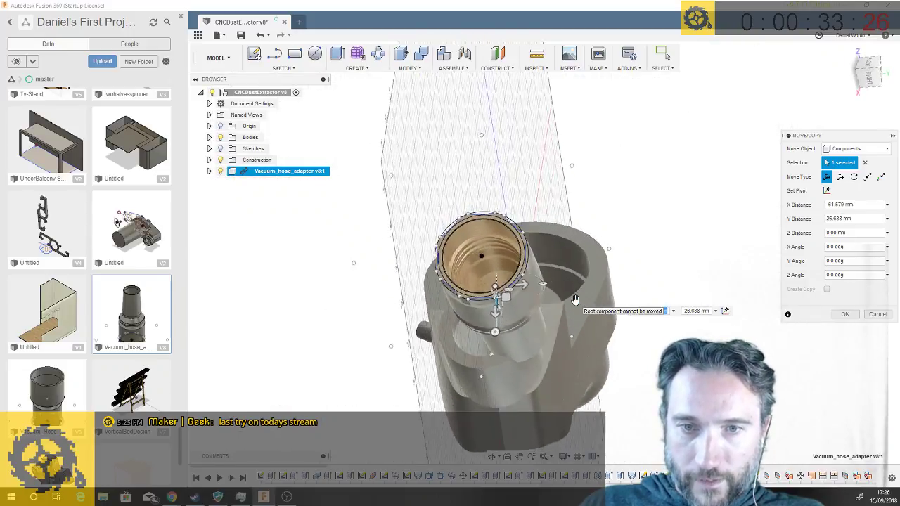
pyautogui.moveTo(513, 287); pyautogui.dragTo(481, 288)
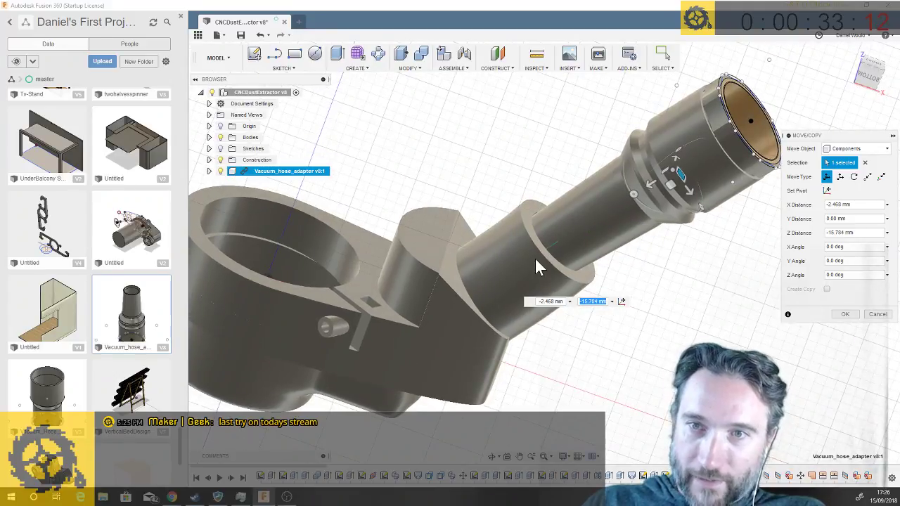
pyautogui.scroll(5, 542, 253)
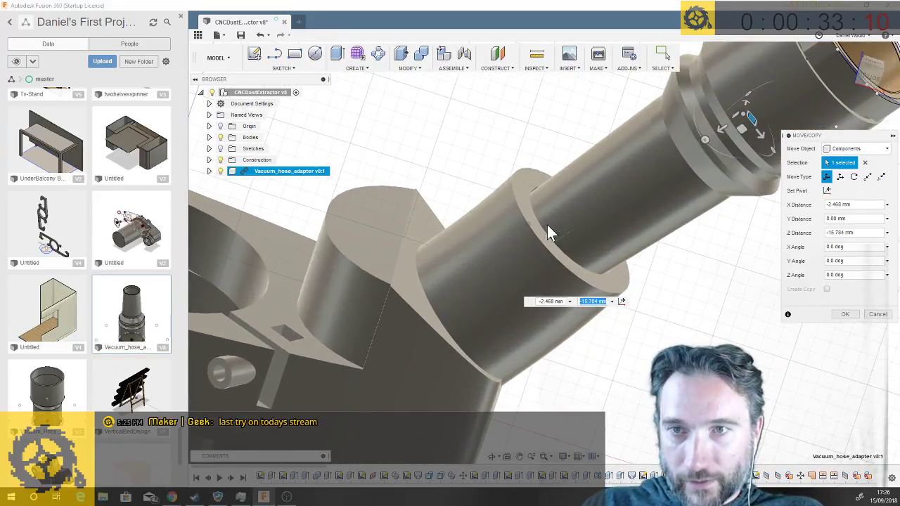
pyautogui.scroll(-3, 719, 138)
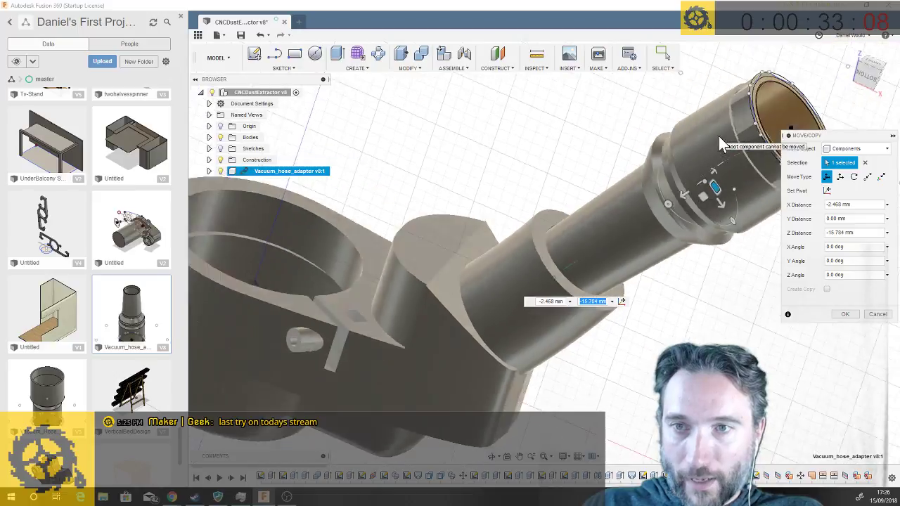
pyautogui.keyDown('shift'); pyautogui.moveTo(719, 136); pyautogui.dragTo(719, 136, button='middle'); pyautogui.keyUp('shift')
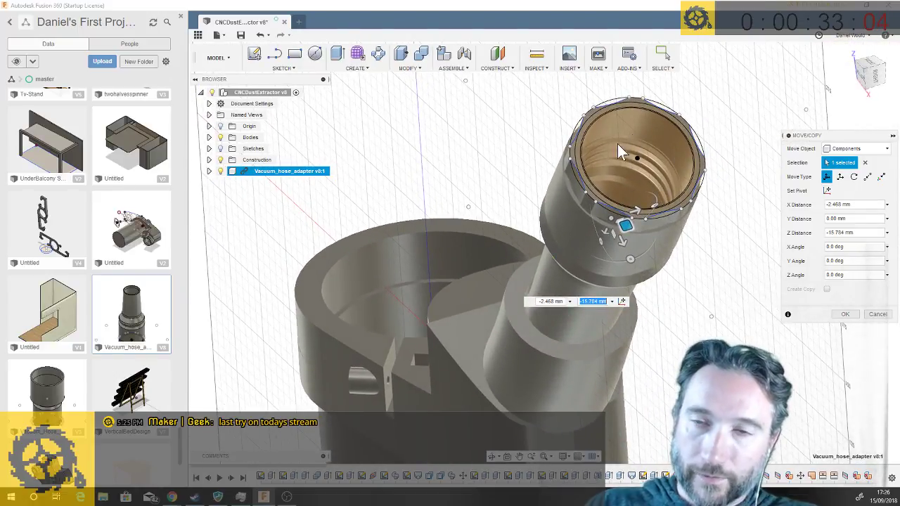
pyautogui.click(844, 314)
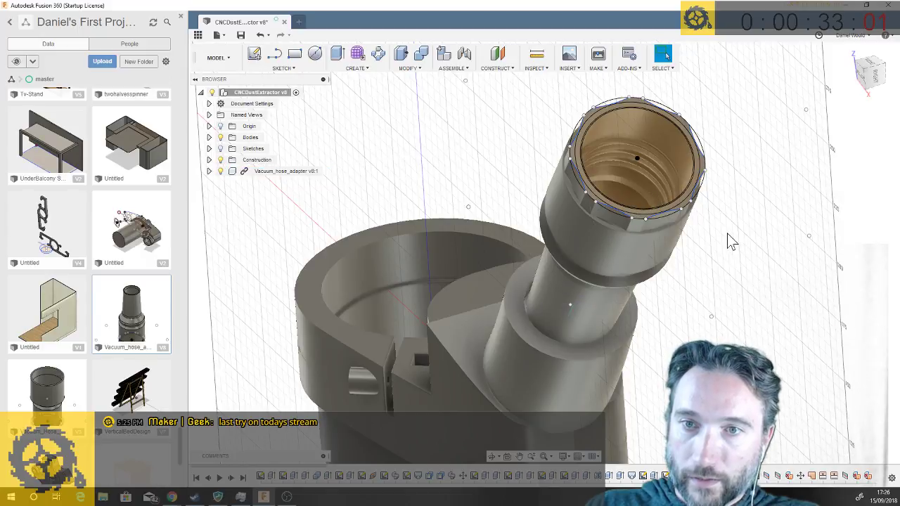
# - Break the link between the inserted Vacuum_hose_adapter component and its source design
pyautogui.rightClick(247, 176)
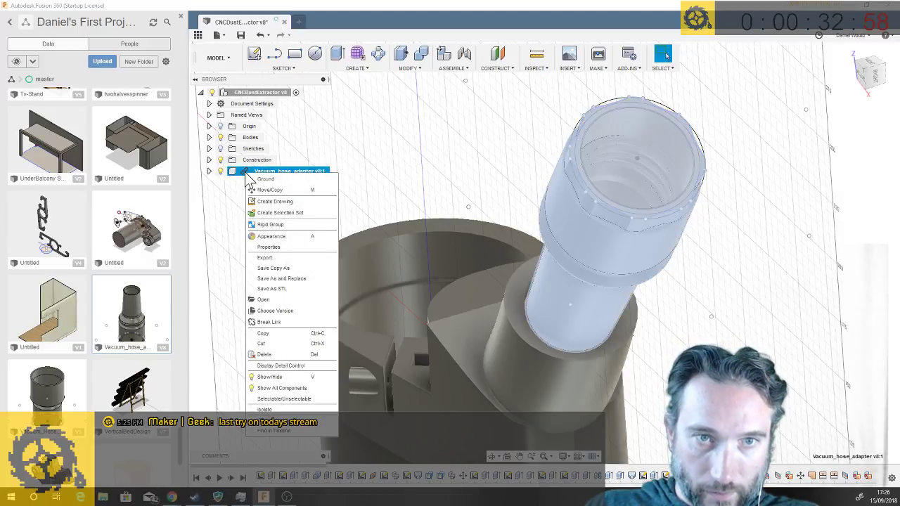
pyautogui.click(269, 321)
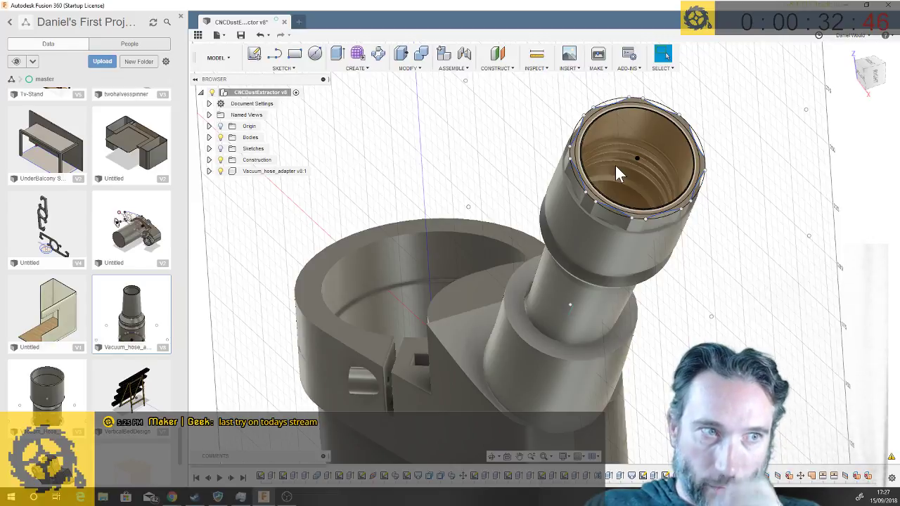
# - Examine how the adapter's narrow tube section fits the dust extractor's angled outlet from several sides
pyautogui.keyDown('shift'); pyautogui.moveTo(685, 150); pyautogui.dragTo(603, 278, button='middle'); pyautogui.keyUp('shift')
pyautogui.scroll(-10, 603, 271)
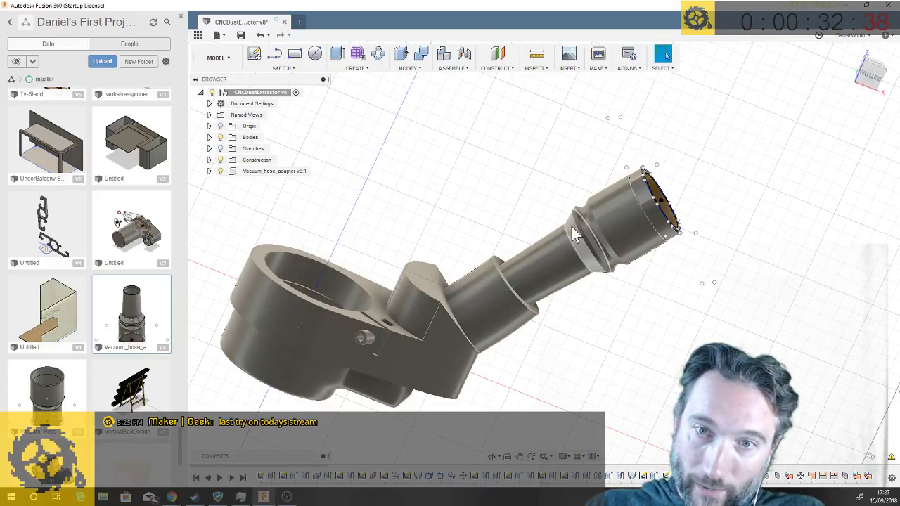
pyautogui.scroll(5, 474, 308)
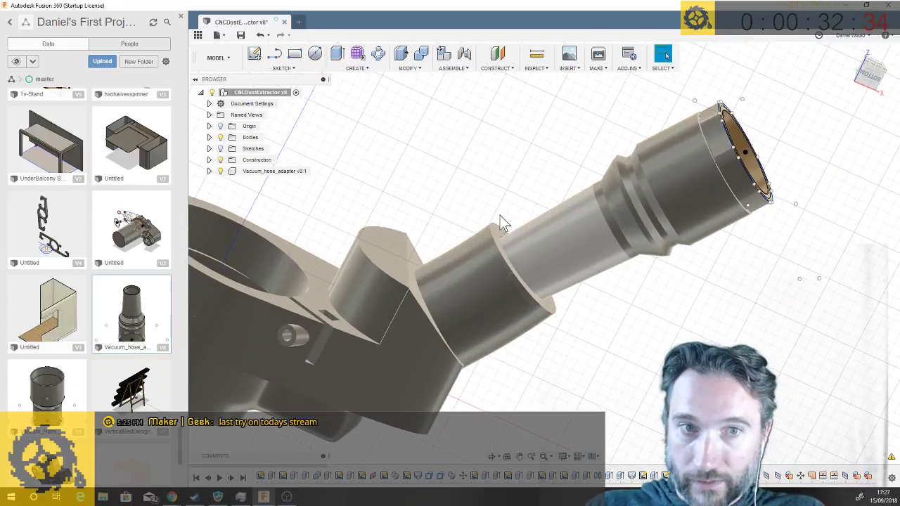
pyautogui.keyDown('shift'); pyautogui.moveTo(500, 215); pyautogui.dragTo(597, 236, button='middle'); pyautogui.keyUp('shift')
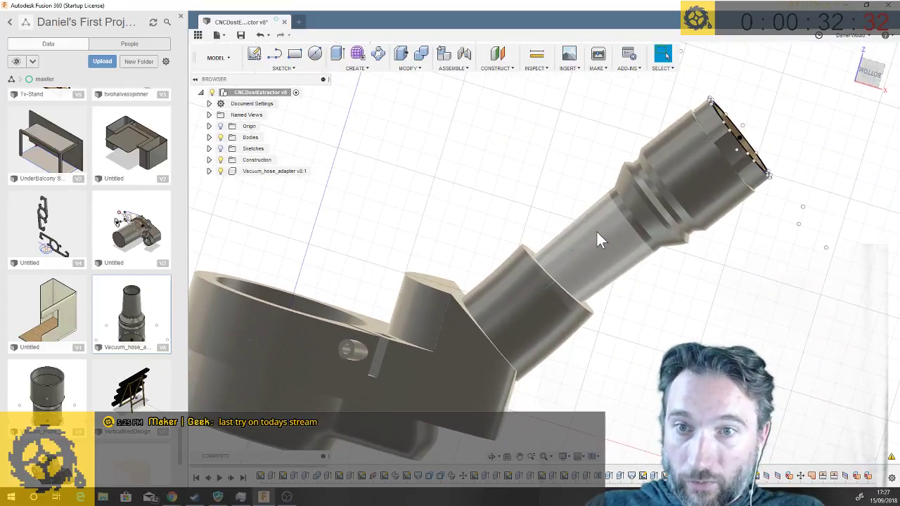
pyautogui.click(596, 236)
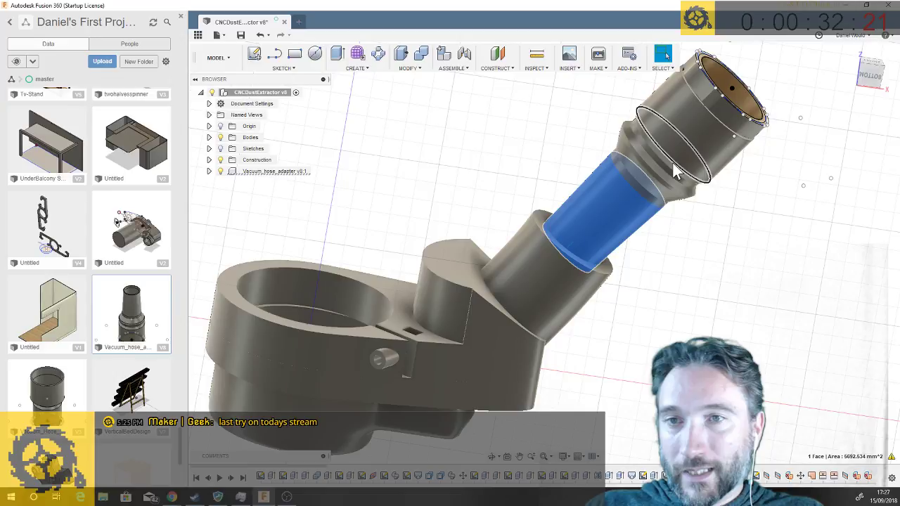
pyautogui.keyDown('shift'); pyautogui.moveTo(673, 163); pyautogui.dragTo(487, 269, button='middle'); pyautogui.keyUp('shift')
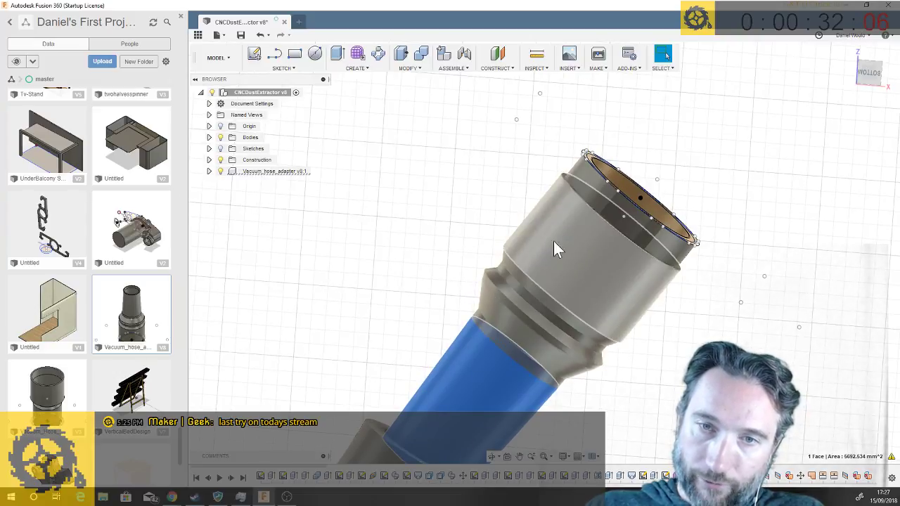
pyautogui.scroll(5, 512, 299)
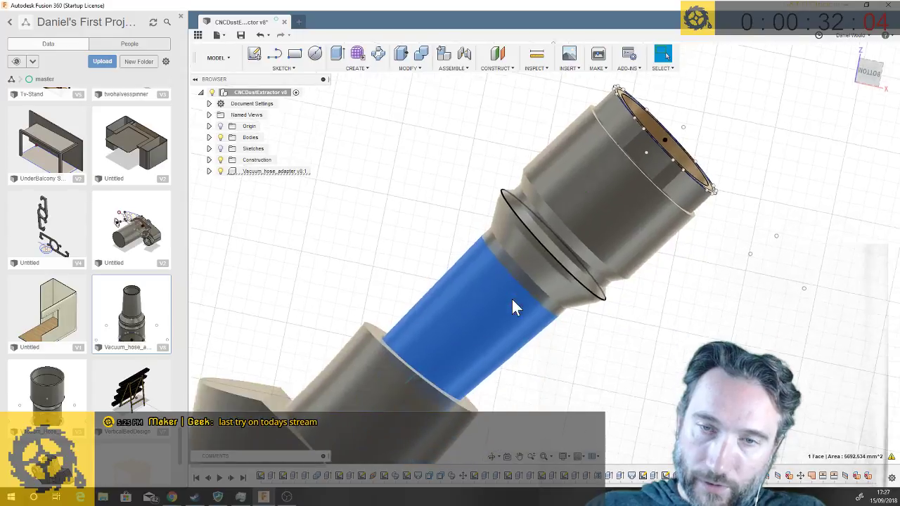
pyautogui.scroll(-5, 512, 300)
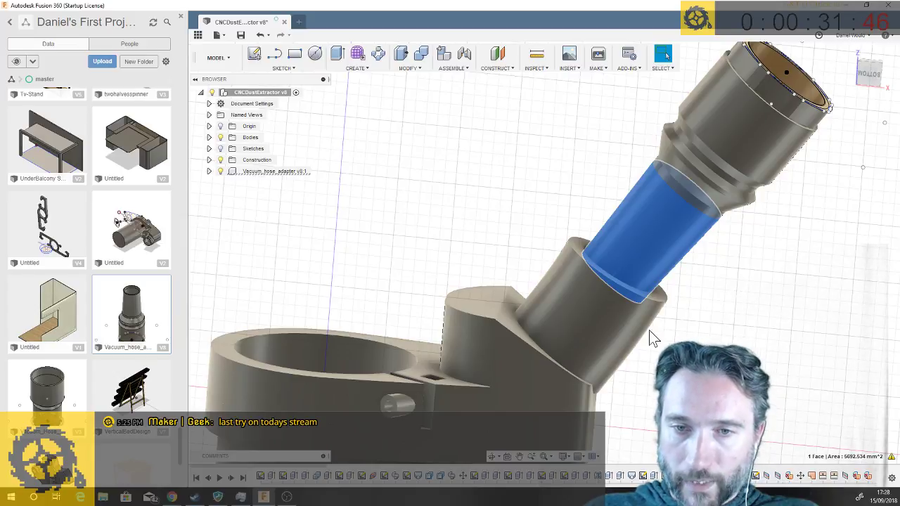
pyautogui.keyDown('shift'); pyautogui.moveTo(508, 311); pyautogui.dragTo(439, 313, button='middle'); pyautogui.keyUp('shift')
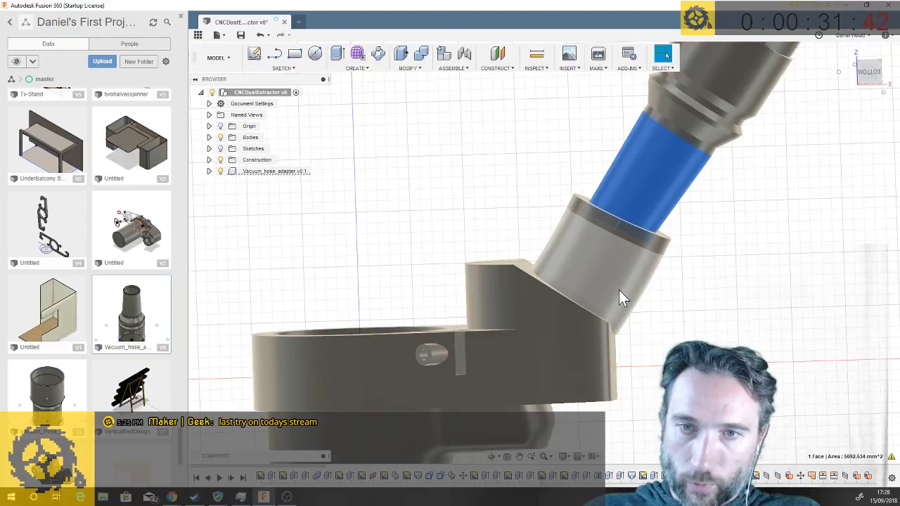
pyautogui.scroll(3, 620, 292)
pyautogui.scroll(-3, 717, 276)
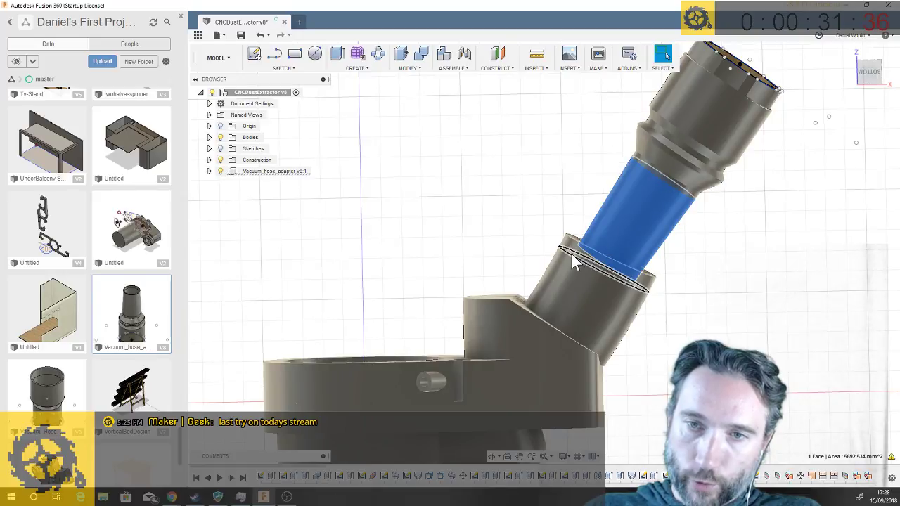
pyautogui.scroll(5, 534, 307)
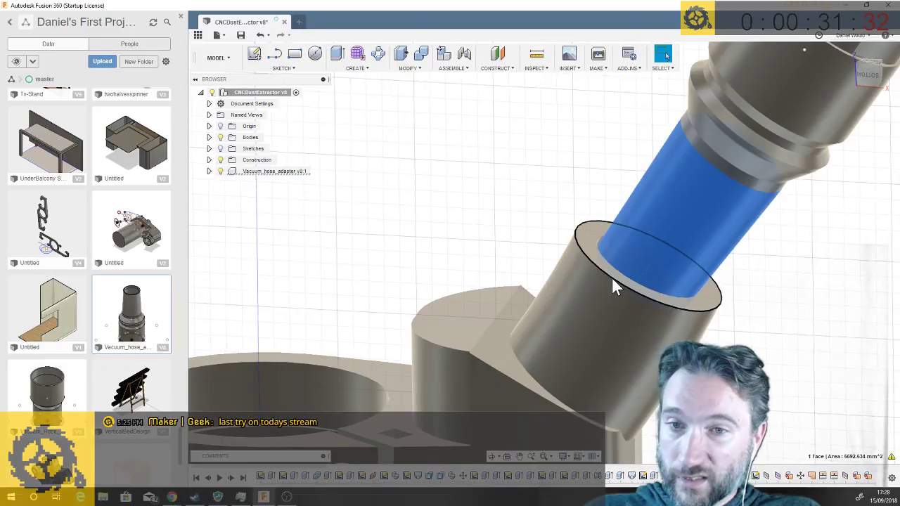
pyautogui.scroll(-4, 612, 281)
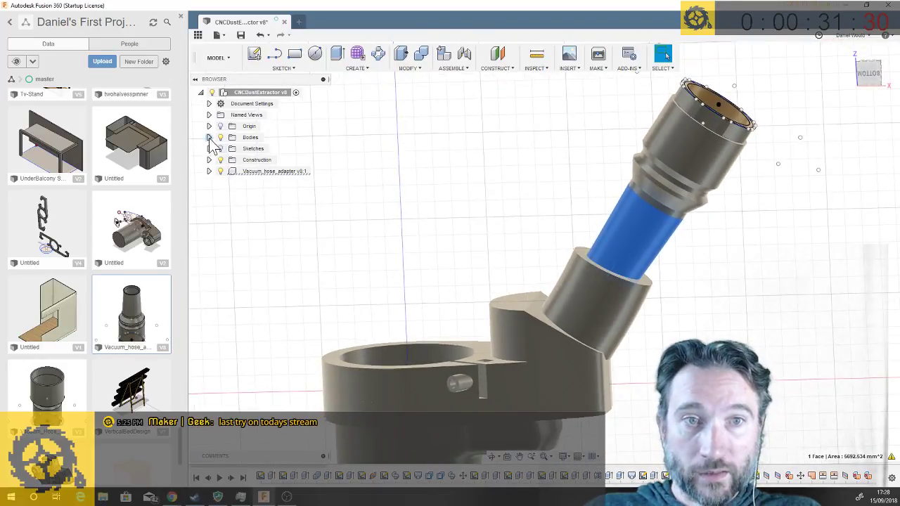
# - Expand the main design's bodies and show the Spindle body
pyautogui.click(209, 138)
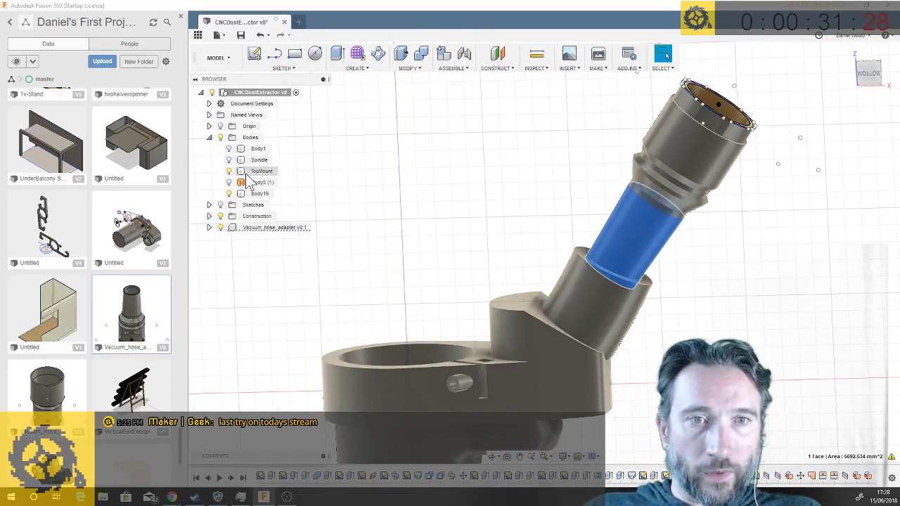
pyautogui.click(259, 160)
pyautogui.click(229, 159)
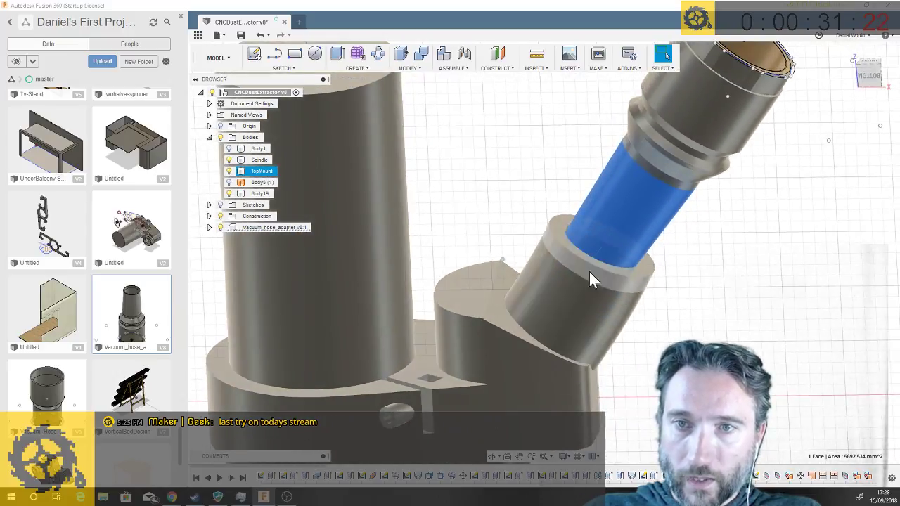
# - Slide the hose adapter component deeper into the angled outlet and rotate it about -5 degrees about Z
pyautogui.rightClick(267, 234)
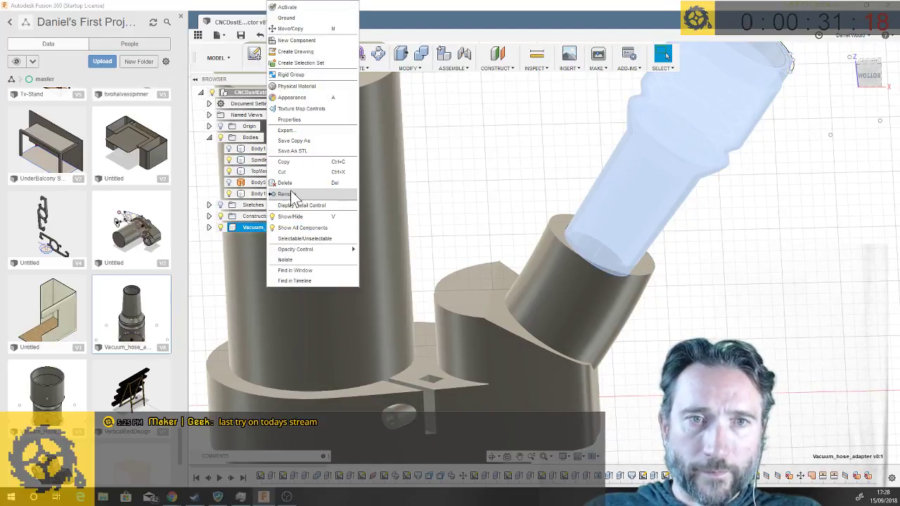
pyautogui.click(291, 28)
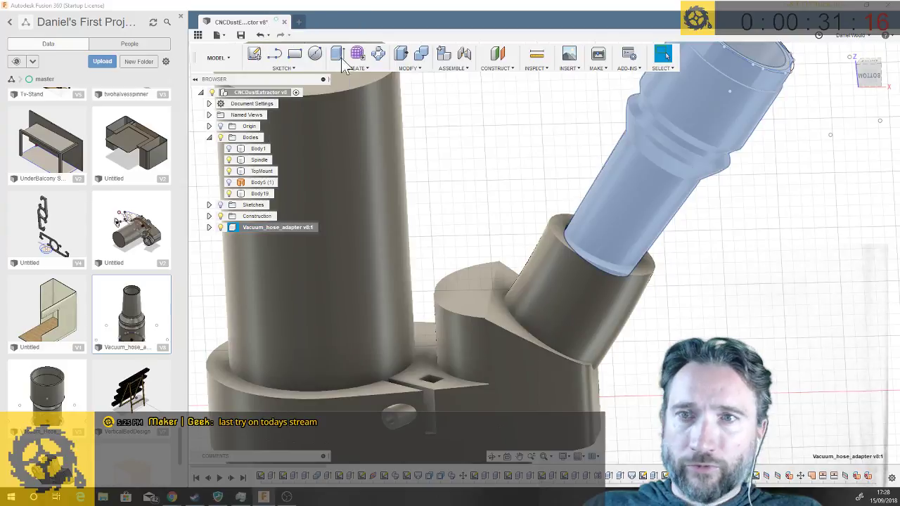
pyautogui.moveTo(681, 149); pyautogui.dragTo(616, 247)
pyautogui.keyDown('shift'); pyautogui.moveTo(619, 246); pyautogui.dragTo(614, 258, button='middle'); pyautogui.keyUp('shift')
pyautogui.moveTo(584, 268); pyautogui.dragTo(588, 272)
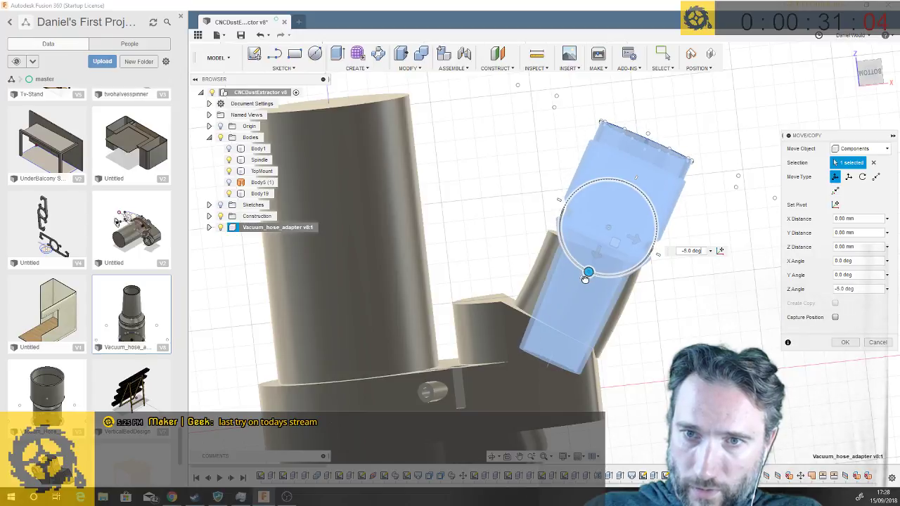
# - Bring the adapter's rotation to -8 degrees about Z and shift it about X -2.36, Y 1.70 mm to line up with the outlet
pyautogui.scroll(4, 586, 278)
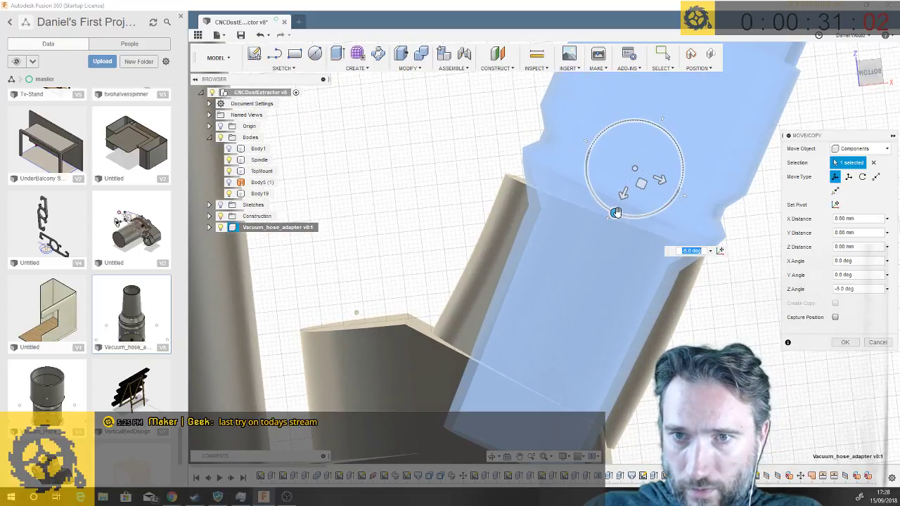
pyautogui.moveTo(617, 212); pyautogui.dragTo(619, 214)
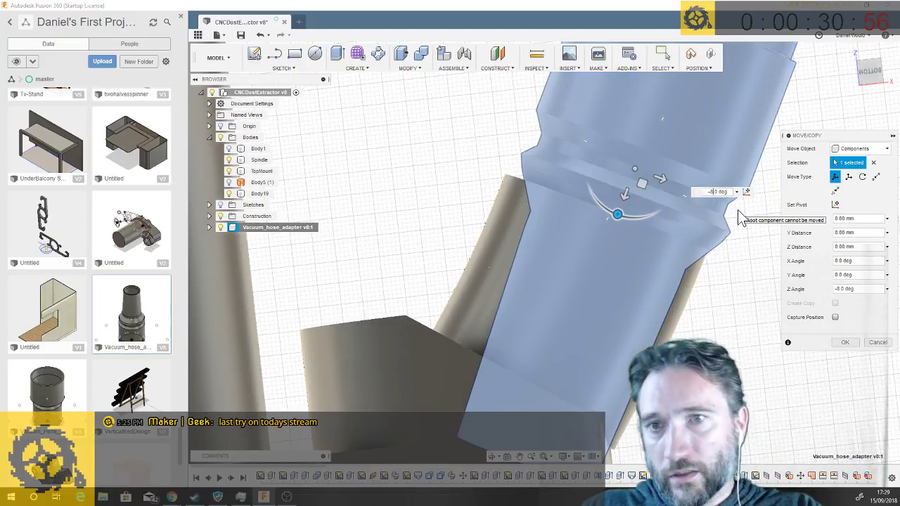
pyautogui.moveTo(642, 183); pyautogui.dragTo(631, 186)
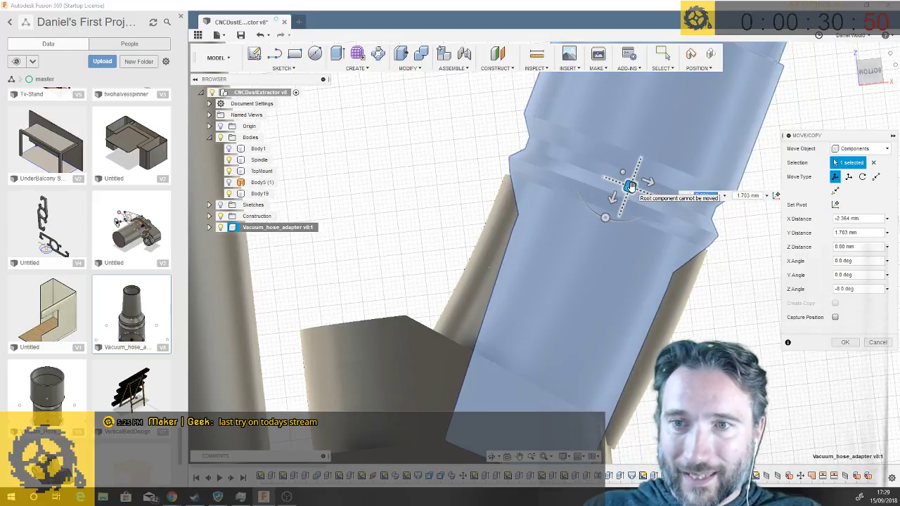
pyautogui.click(834, 339)
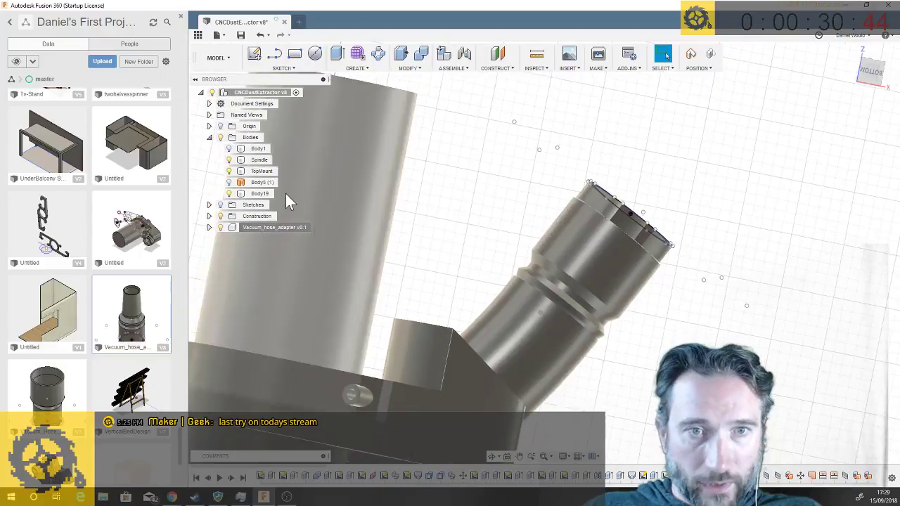
# - Capture the adapter's moved position and split its body with the annular end face of the TopMount's angled outlet
pyautogui.click(209, 227)
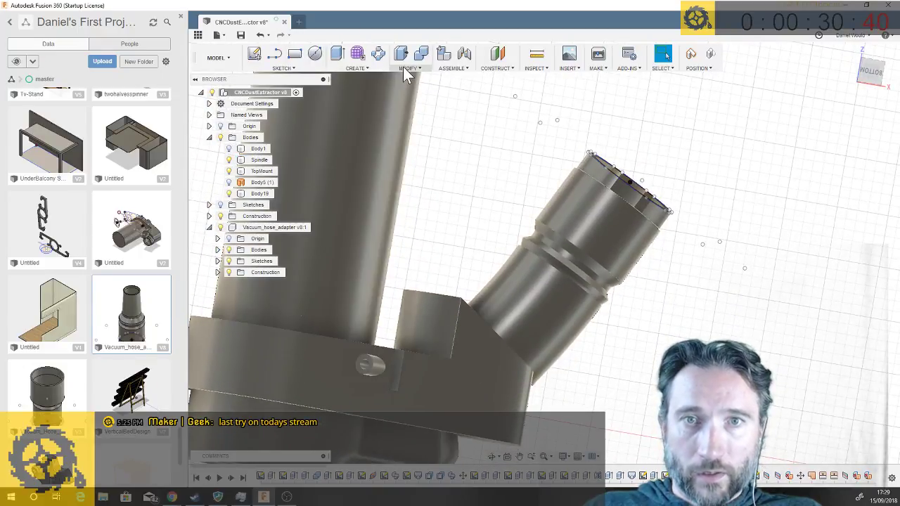
pyautogui.click(406, 68)
pyautogui.click(414, 192)
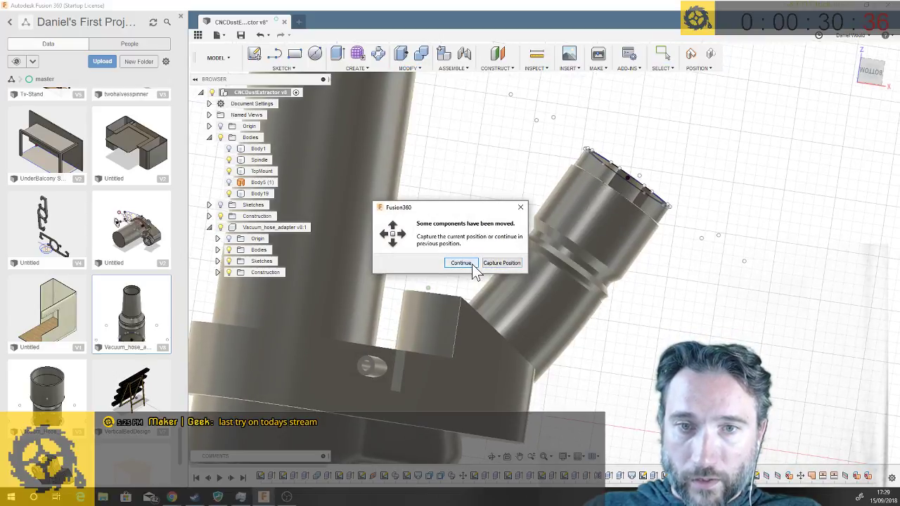
pyautogui.click(515, 265)
pyautogui.click(590, 254)
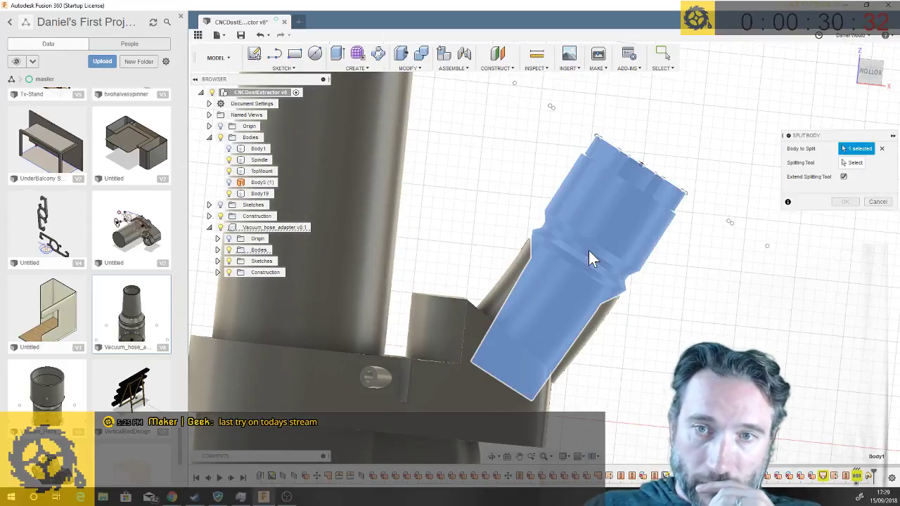
pyautogui.click(851, 163)
pyautogui.scroll(3, 543, 273)
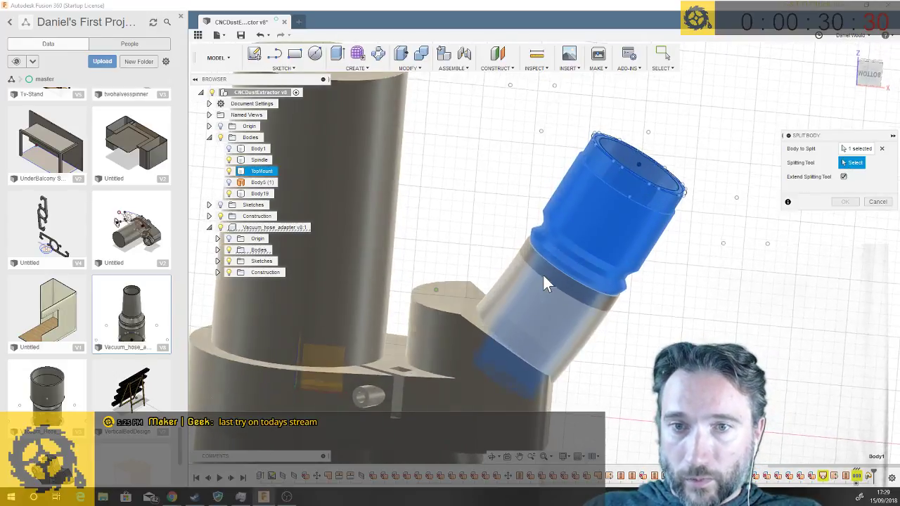
pyautogui.scroll(3, 548, 270)
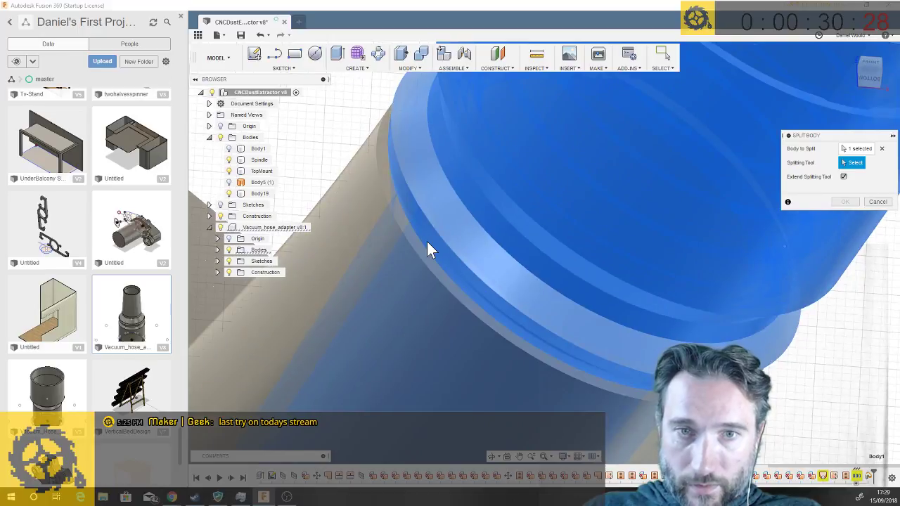
pyautogui.click(421, 249)
pyautogui.scroll(-5, 441, 247)
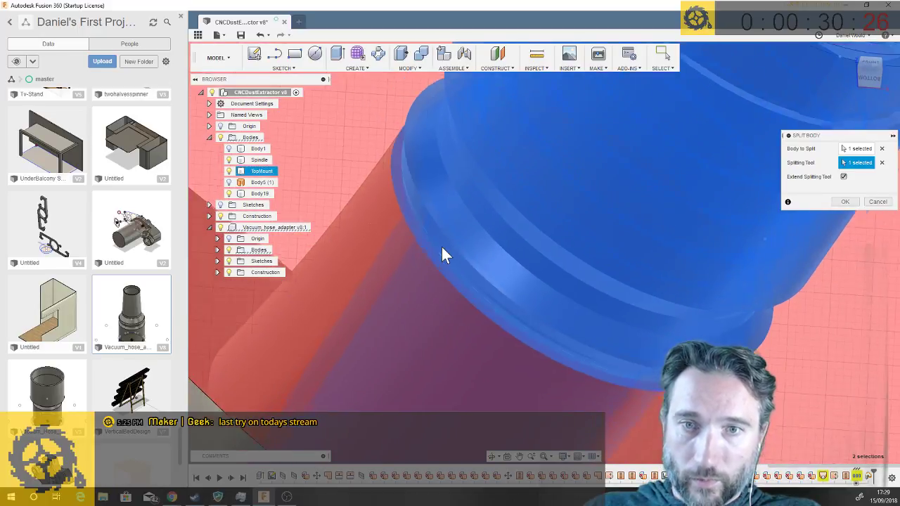
pyautogui.click(844, 202)
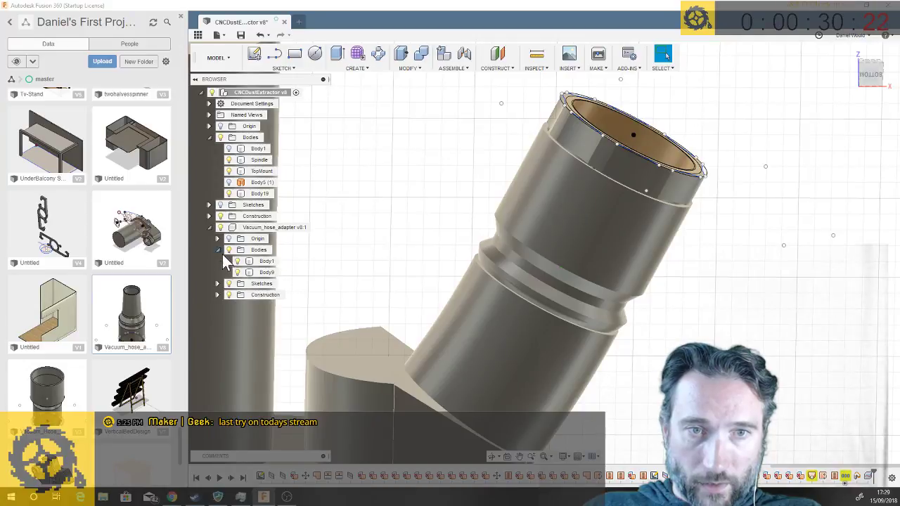
# - Hide the adapter's lower split piece, Body1, and select the upper piece, Body9
pyautogui.rightClick(263, 263)
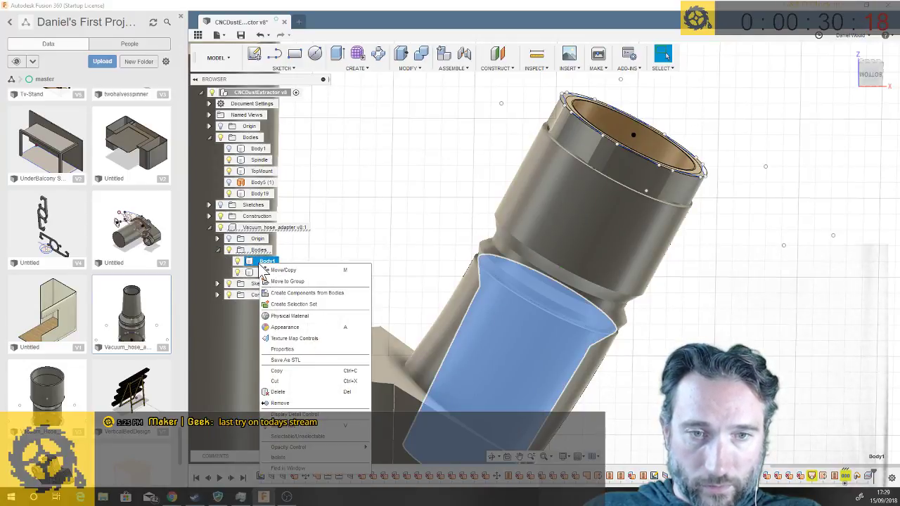
pyautogui.click(237, 261)
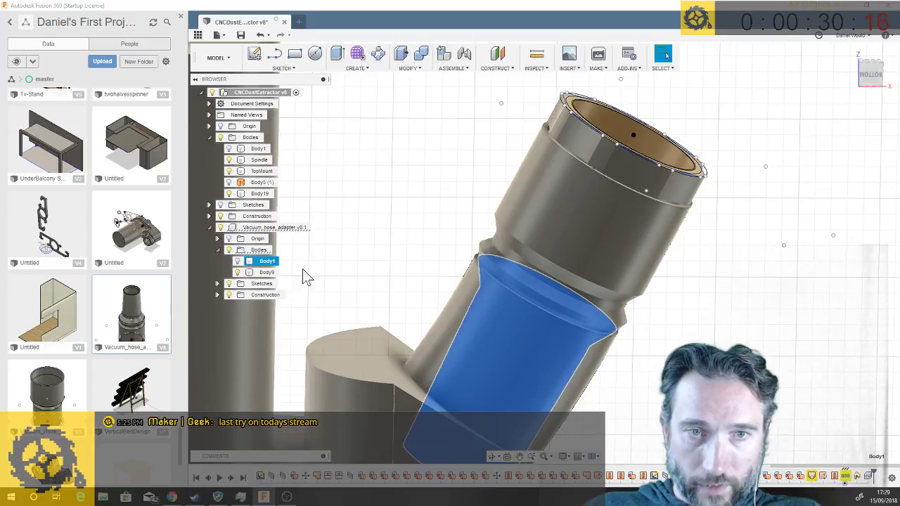
pyautogui.click(265, 251)
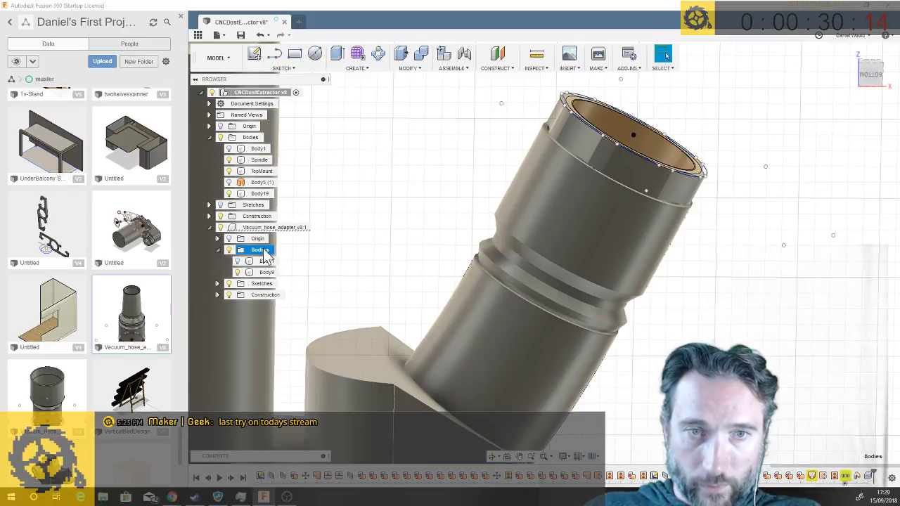
pyautogui.click(287, 279)
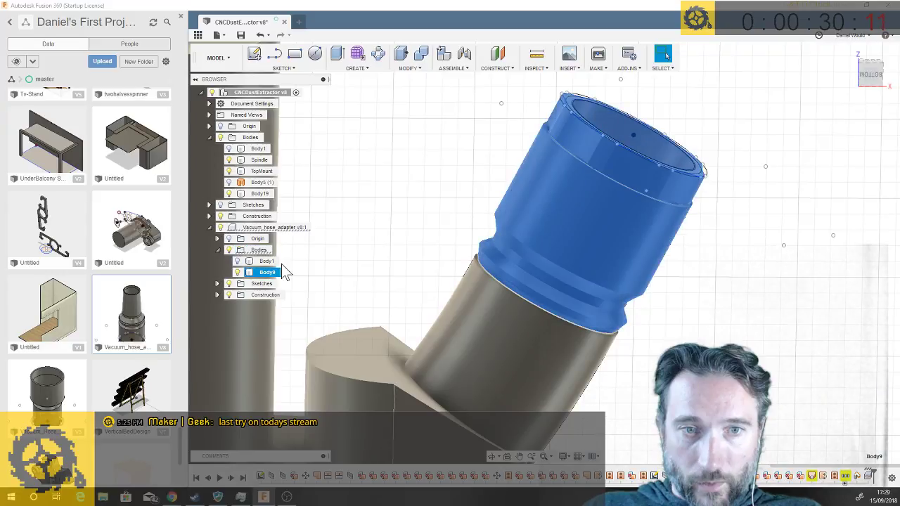
# - Examine how the adapter's upper piece meets the rim of the angled outlet, up close and from a distance
pyautogui.keyDown('shift'); pyautogui.moveTo(282, 263); pyautogui.dragTo(493, 208, button='middle'); pyautogui.keyUp('shift')
pyautogui.scroll(-3, 419, 193)
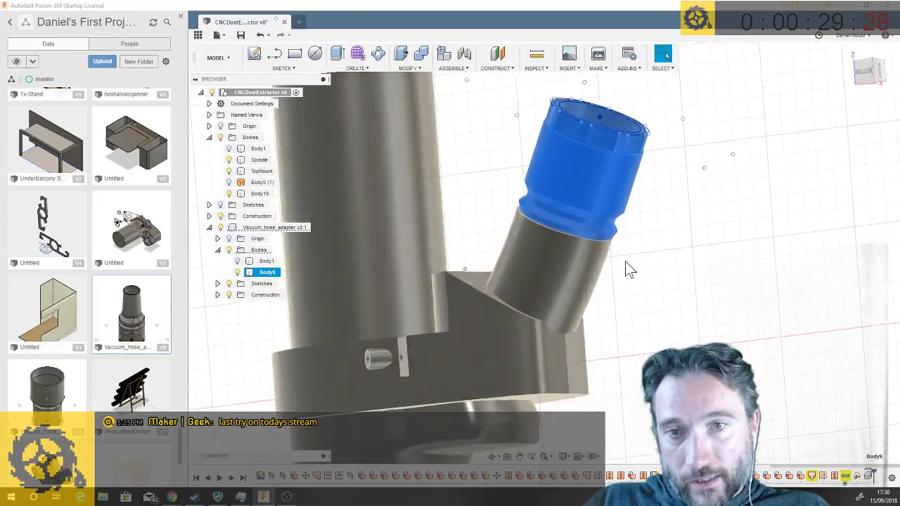
pyautogui.scroll(3, 586, 214)
pyautogui.moveTo(585, 214); pyautogui.dragTo(622, 170, button='middle')
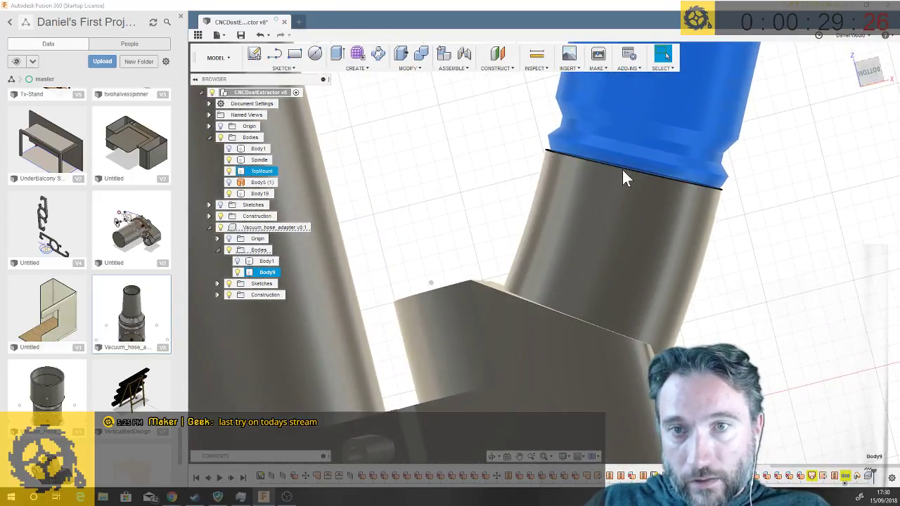
pyautogui.scroll(2, 620, 172)
pyautogui.scroll(2, 574, 109)
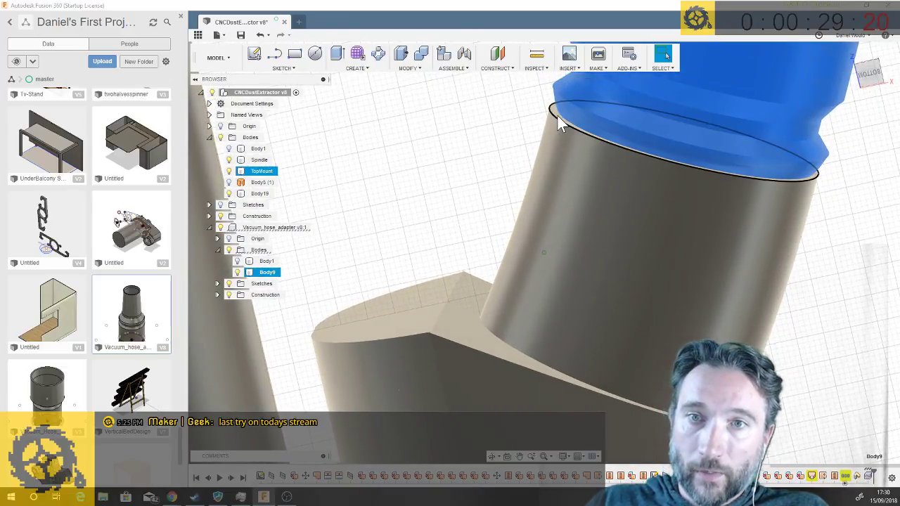
pyautogui.moveTo(557, 115)
pyautogui.keyDown('shift'); pyautogui.mouseDown(button='middle')
pyautogui.moveTo(562, 104)
pyautogui.moveTo(556, 124)
pyautogui.mouseUp(button='middle'); pyautogui.keyUp('shift')
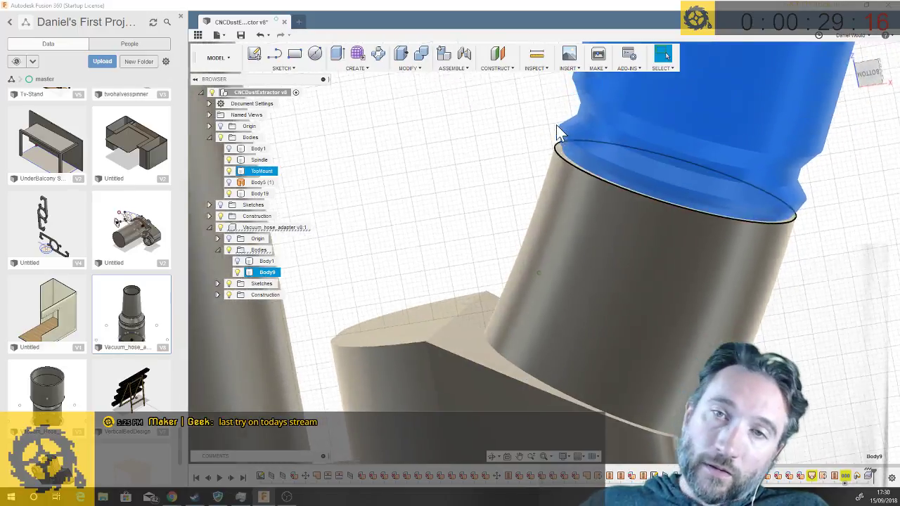
pyautogui.scroll(-3, 556, 125)
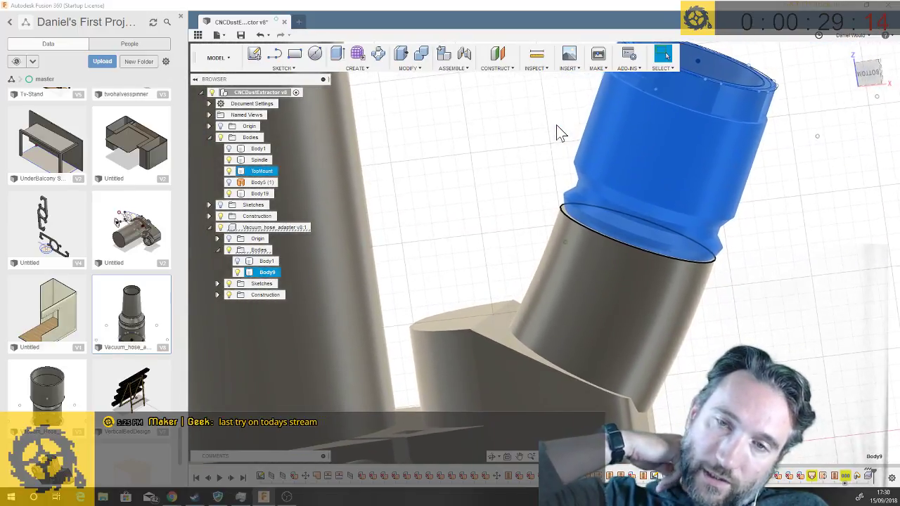
pyautogui.scroll(-3, 560, 133)
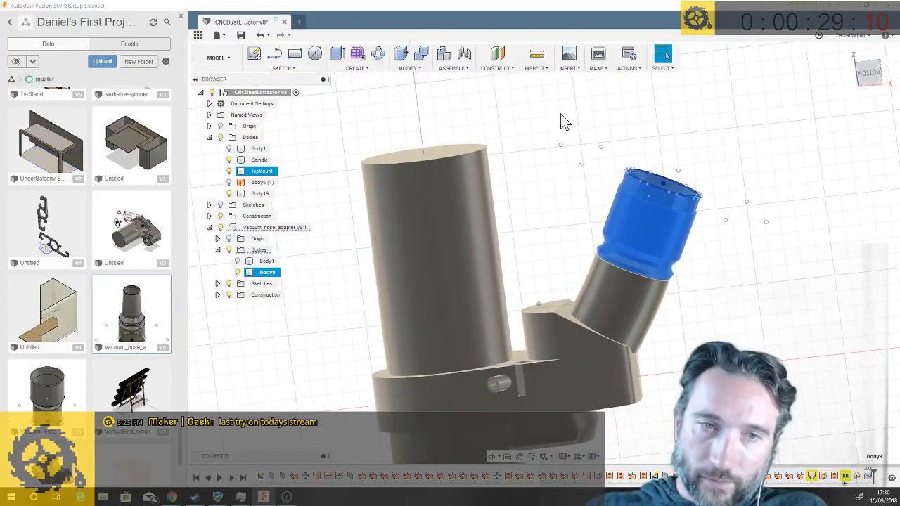
# - Hide Body19 of the main design and check the joint between the adapter's upper piece and the outlet
pyautogui.click(239, 161)
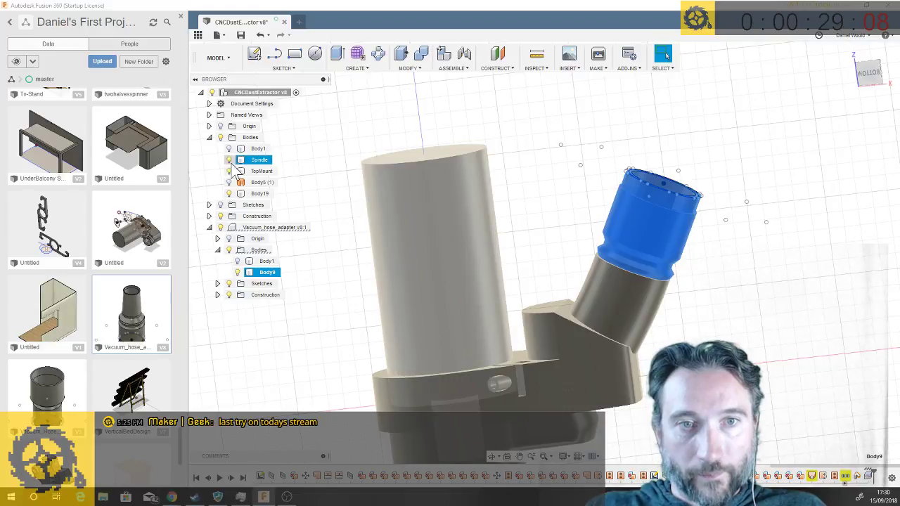
pyautogui.click(229, 194)
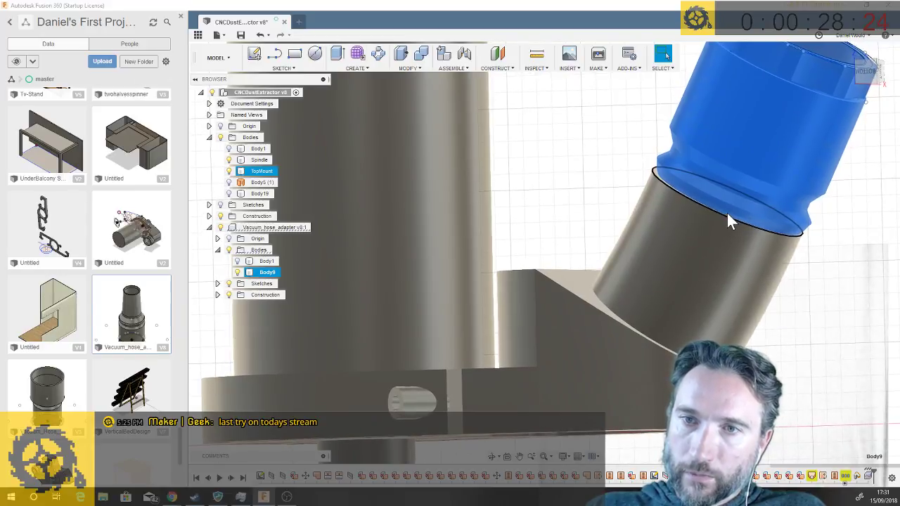
pyautogui.scroll(-3, 701, 202)
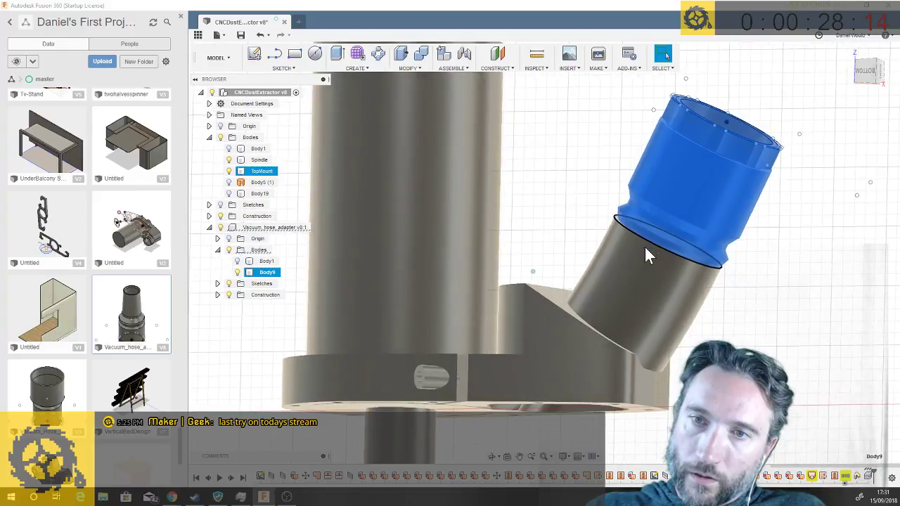
pyautogui.scroll(2, 654, 238)
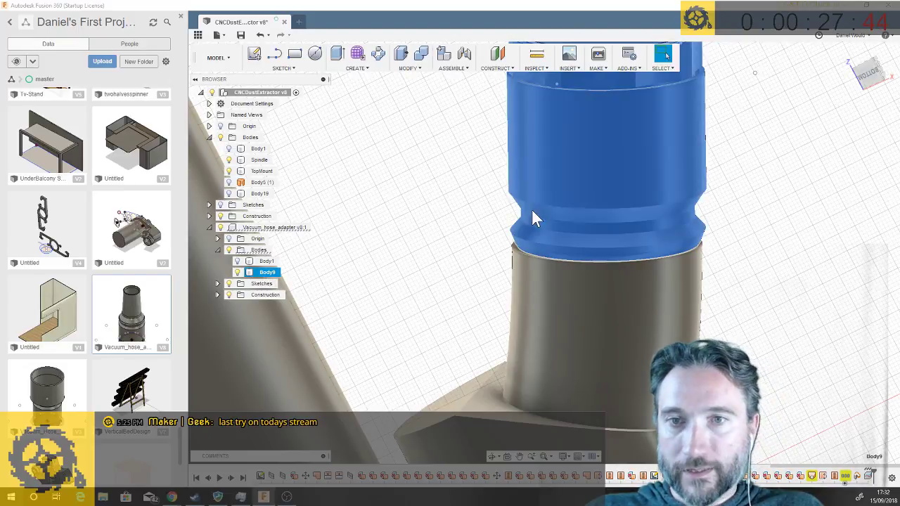
# - Try to move the adapter's upper piece, Body9, 5 mm along Y into the outlet
pyautogui.rightClick(259, 273)
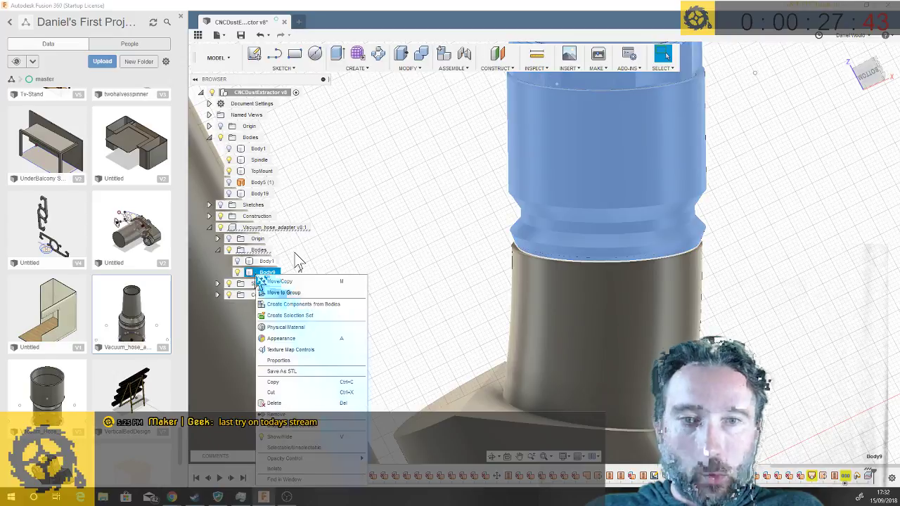
pyautogui.click(279, 282)
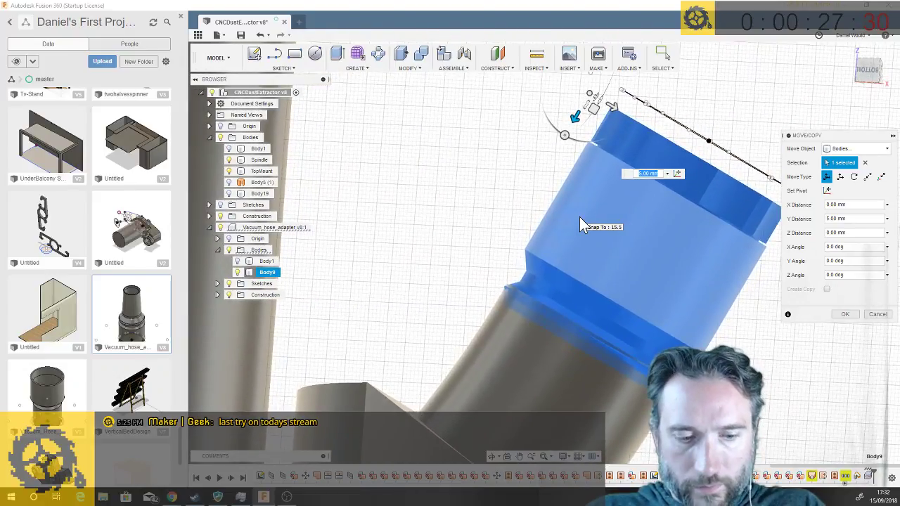
pyautogui.press('Return')
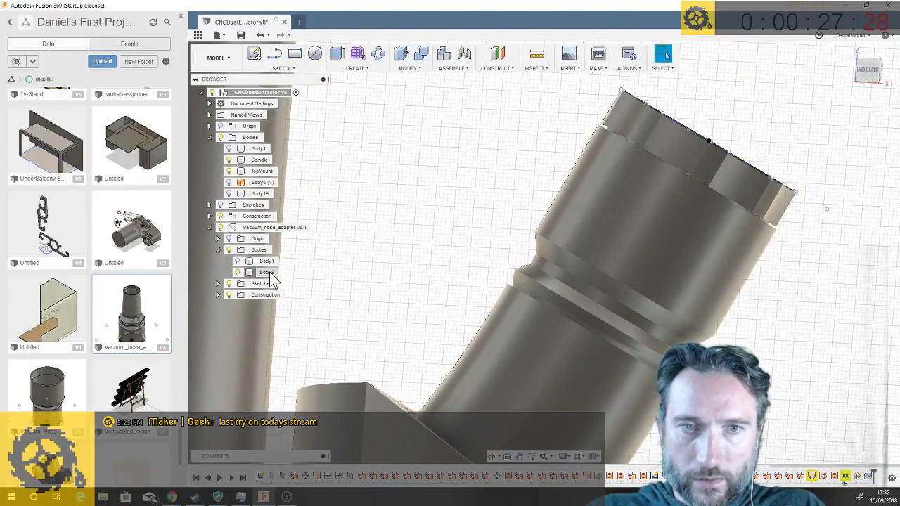
# - Move the adapter's upper piece, Body9, by 0.036 mm along Y and -0.736 mm along Z
pyautogui.rightClick(270, 272)
pyautogui.click(288, 277)
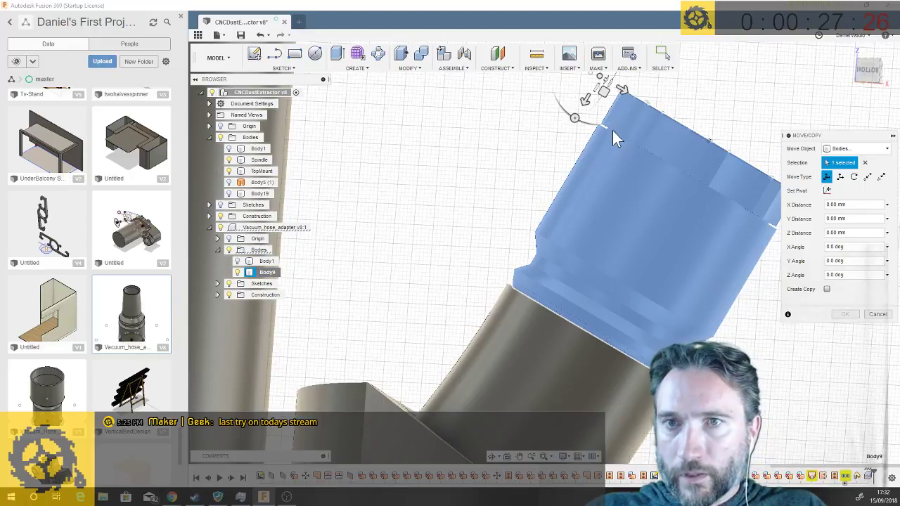
pyautogui.moveTo(604, 92); pyautogui.dragTo(599, 94)
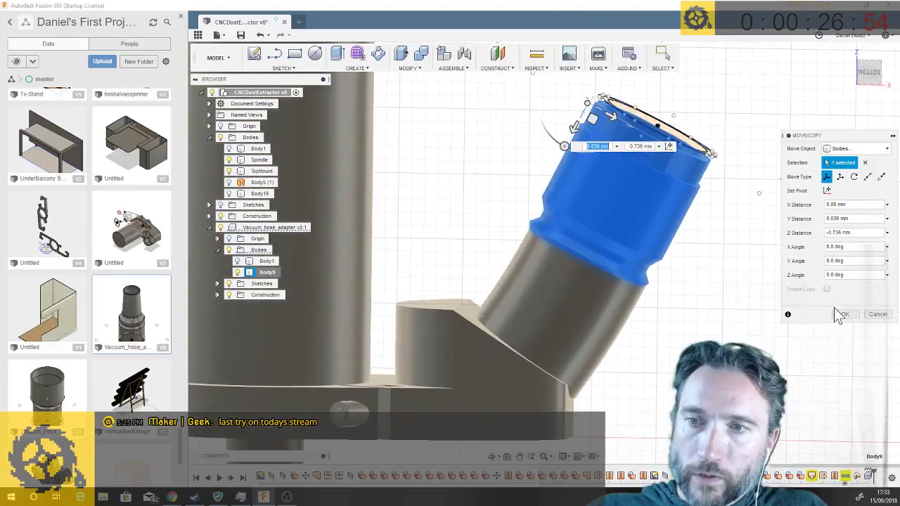
pyautogui.click(845, 314)
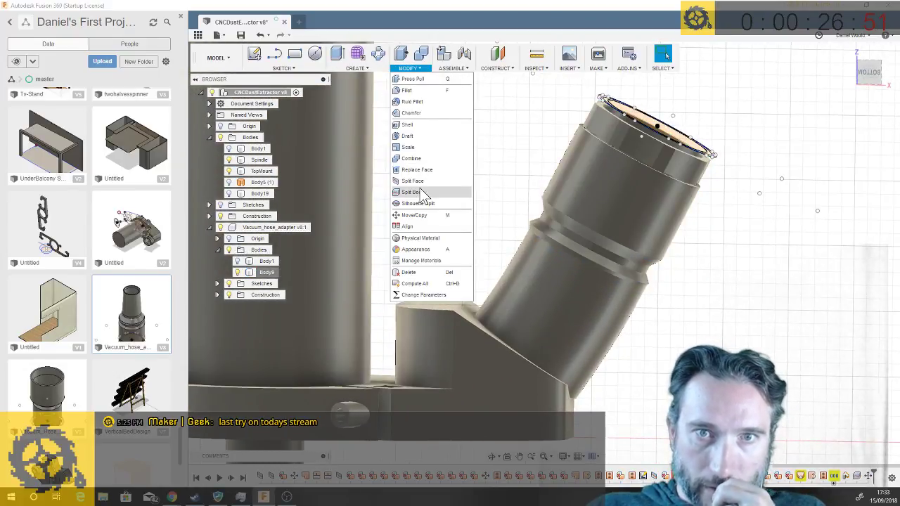
# - Cut Body9 out of the TopMount body with Combine, keeping the tool body
pyautogui.click(415, 159)
pyautogui.click(516, 302)
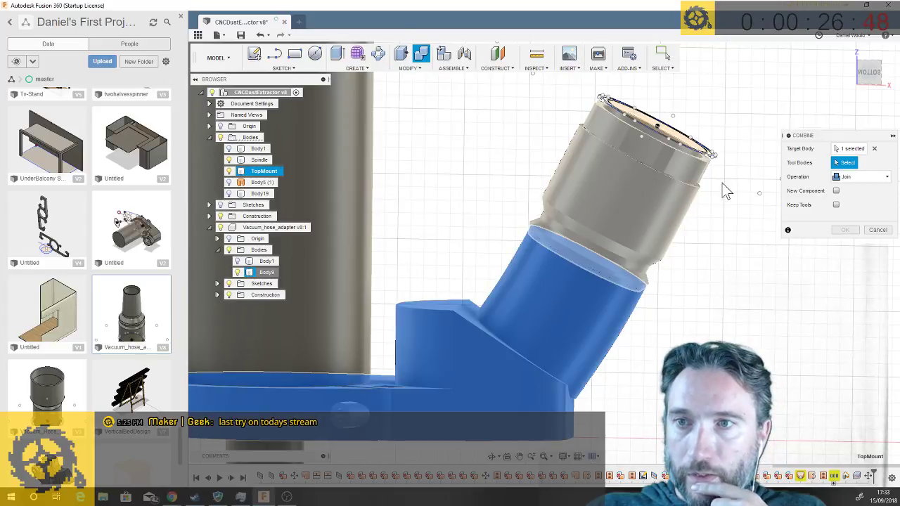
pyautogui.click(642, 199)
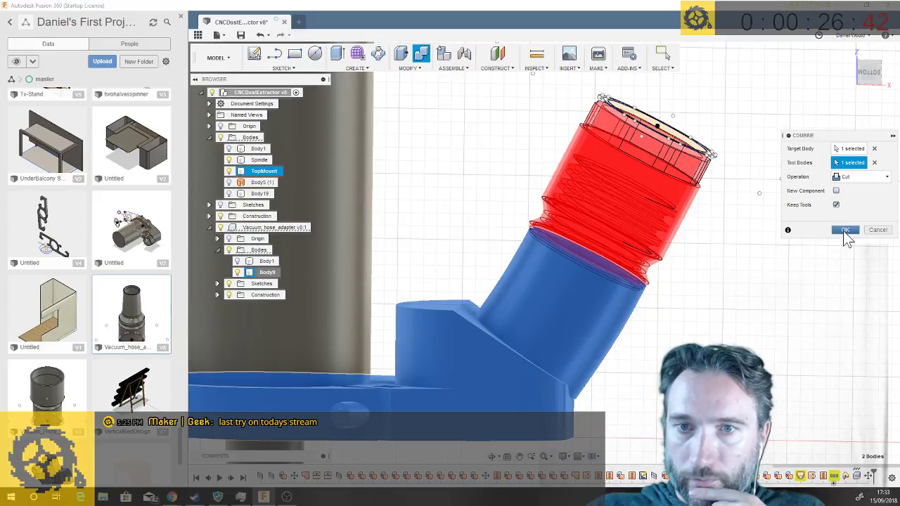
pyautogui.click(844, 230)
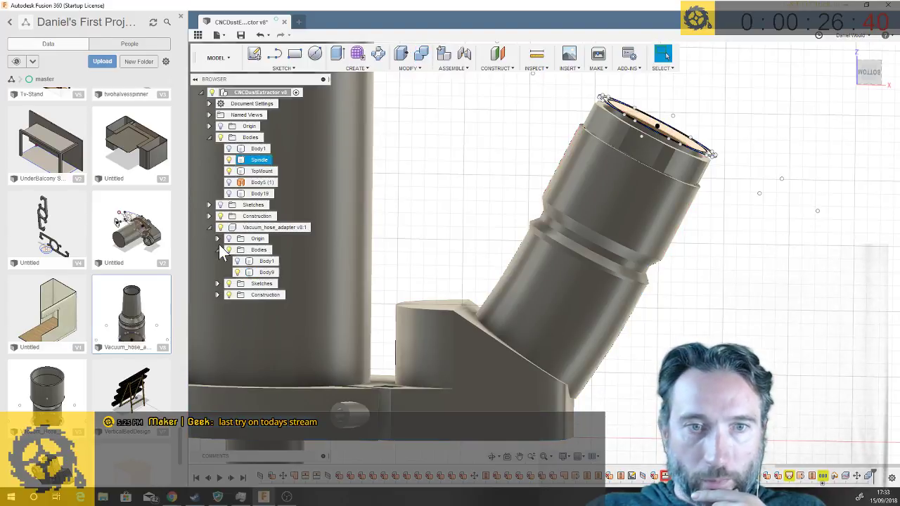
# - Hide the adapter component and inspect the narrow ring face on TopMount's outlet rim, toggling TopMount's visibility
pyautogui.click(220, 228)
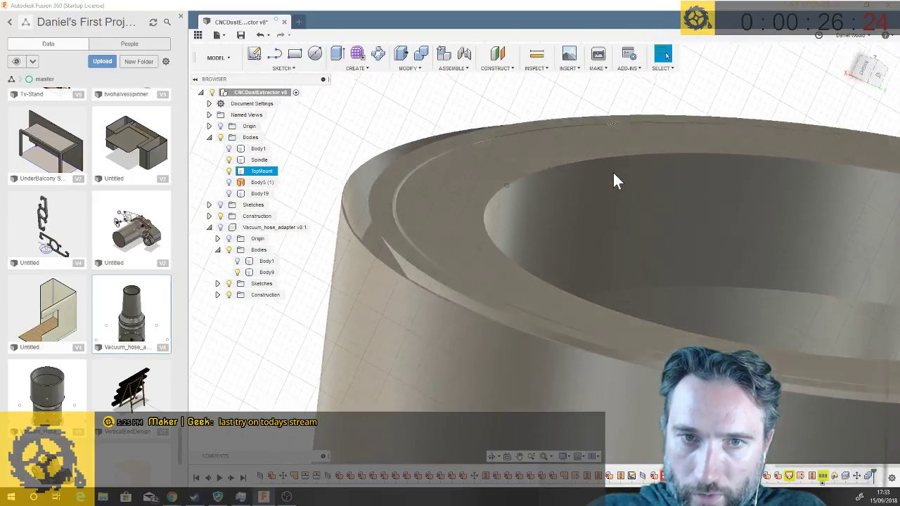
pyautogui.click(393, 230)
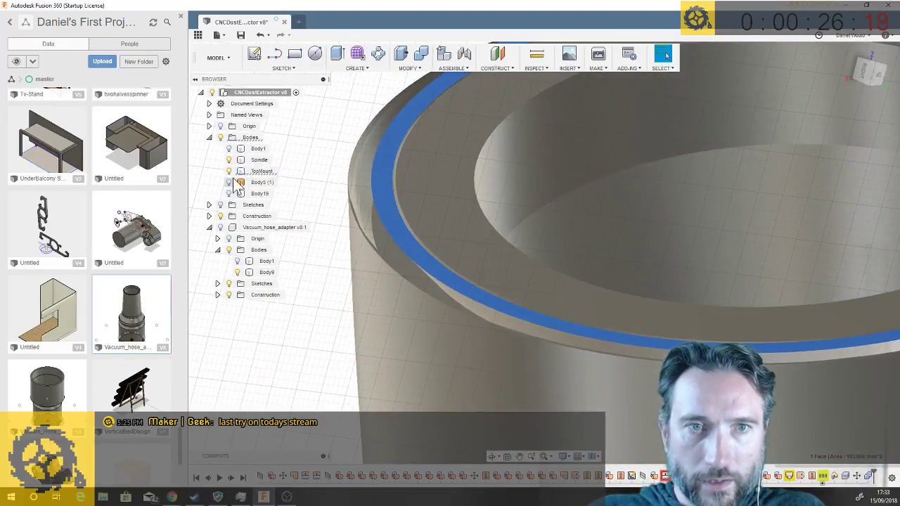
pyautogui.click(228, 172)
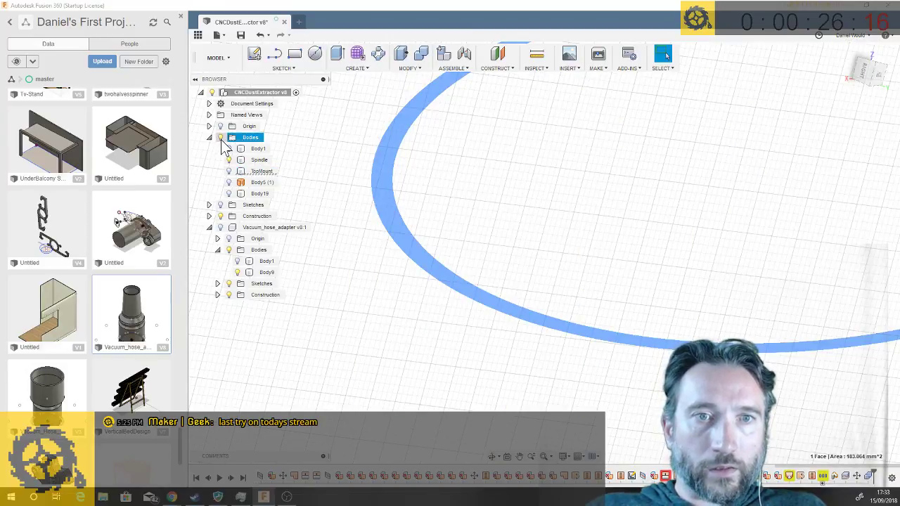
pyautogui.click(228, 170)
# - View the adapter without the main bodies, restore those bodies and hide Body9 to expose the outlet rim
pyautogui.click(220, 138)
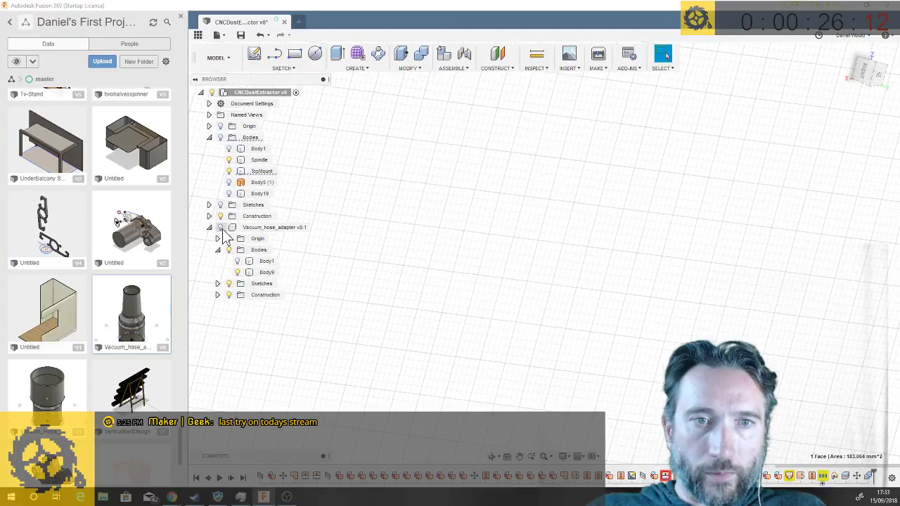
pyautogui.click(220, 228)
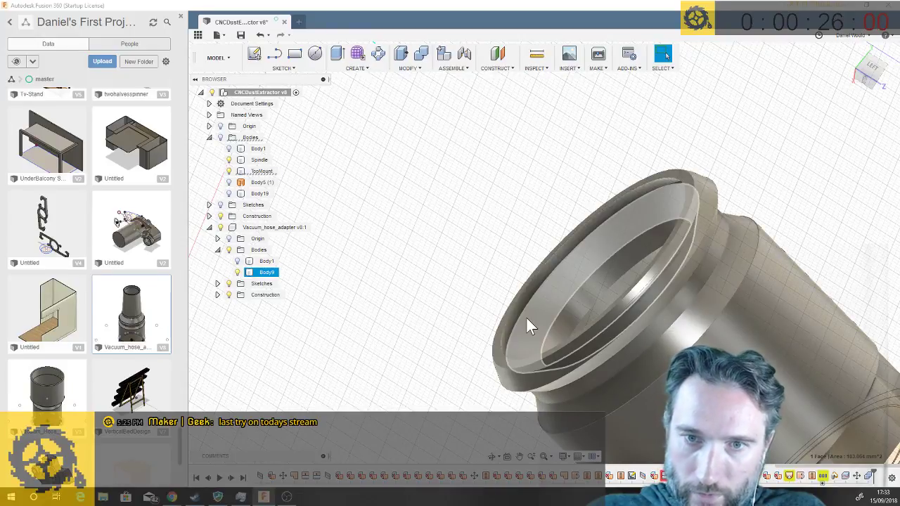
pyautogui.click(221, 138)
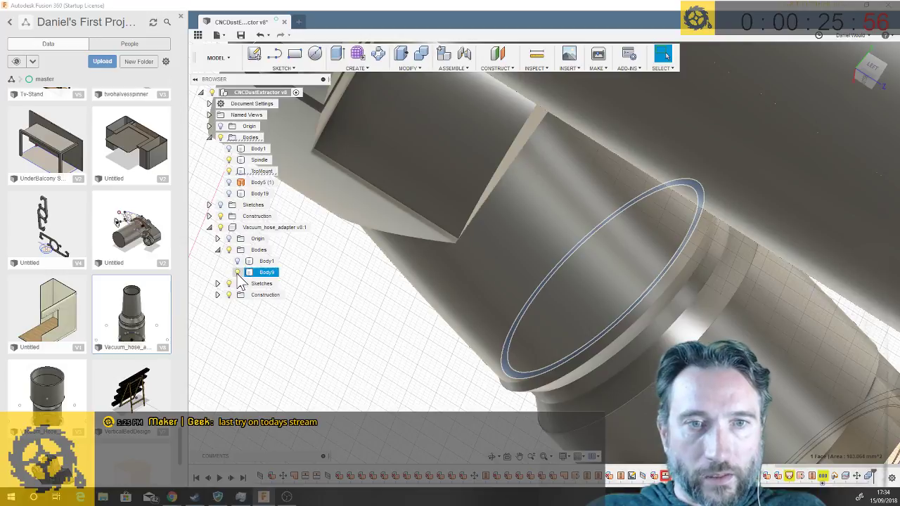
pyautogui.click(238, 273)
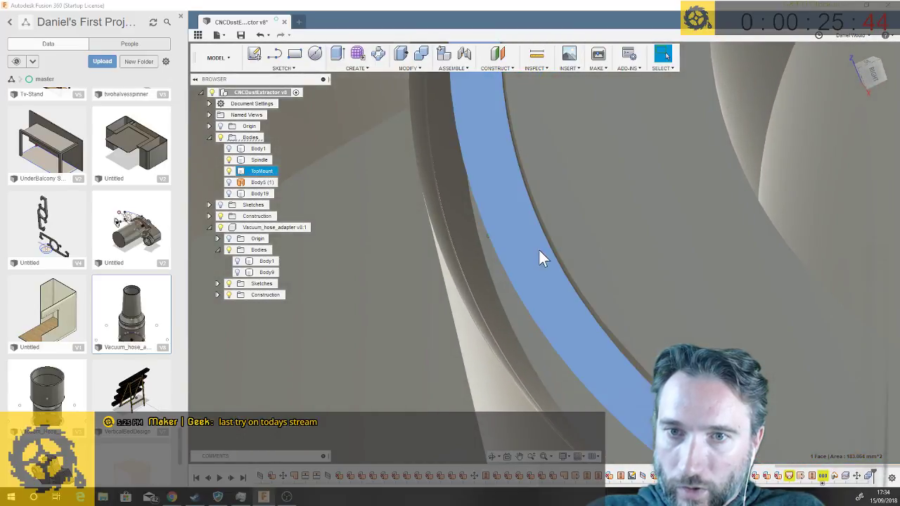
# - Inspect the outlet rim with a section analysis on its narrow ring face, moving the plane to -2 mm and back
pyautogui.click(558, 265)
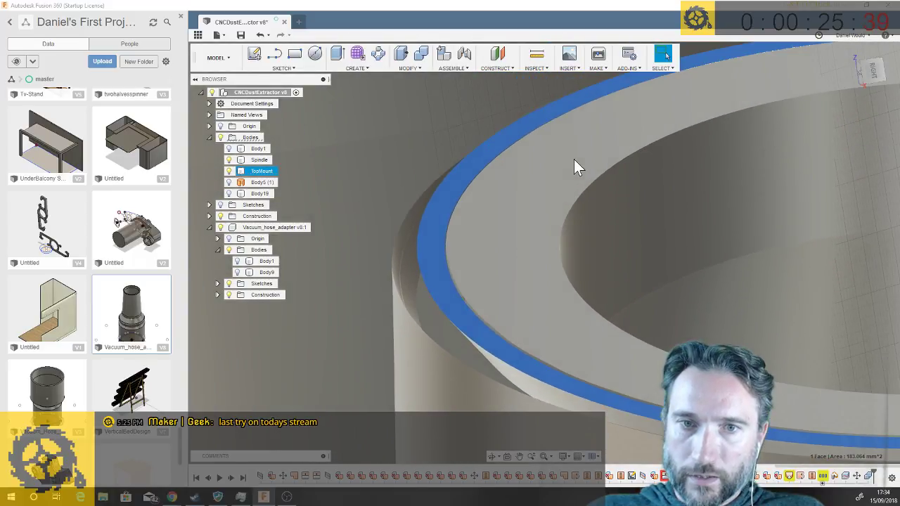
pyautogui.click(536, 68)
pyautogui.click(554, 145)
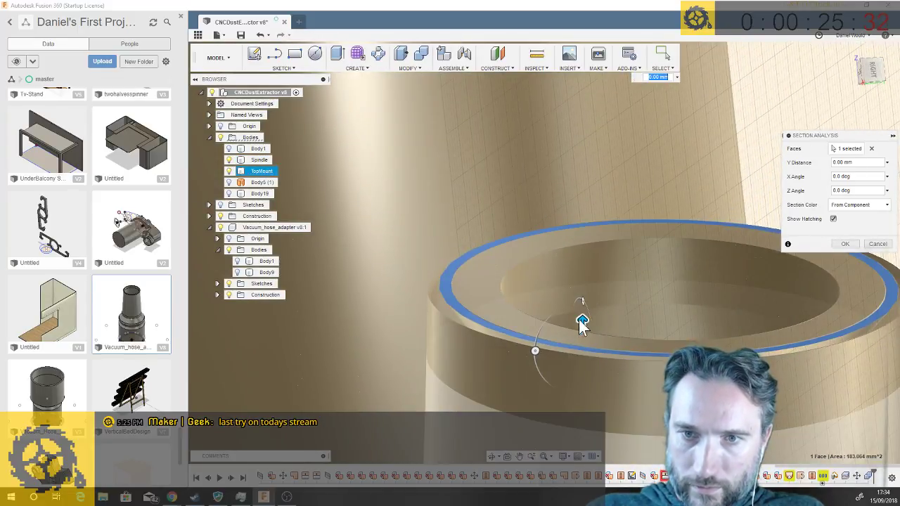
pyautogui.moveTo(582, 321); pyautogui.dragTo(582, 341)
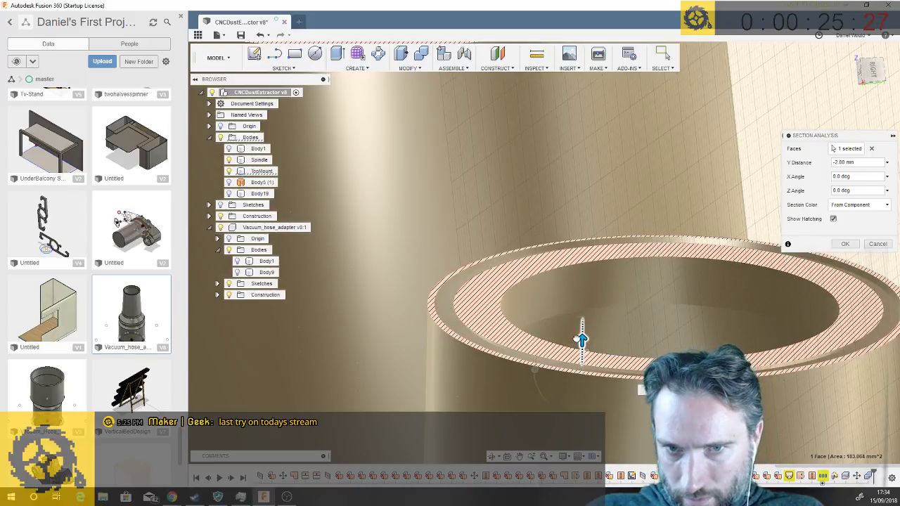
pyautogui.moveTo(582, 340)
pyautogui.mouseDown()
pyautogui.moveTo(583, 316)
pyautogui.moveTo(581, 323)
pyautogui.mouseUp()
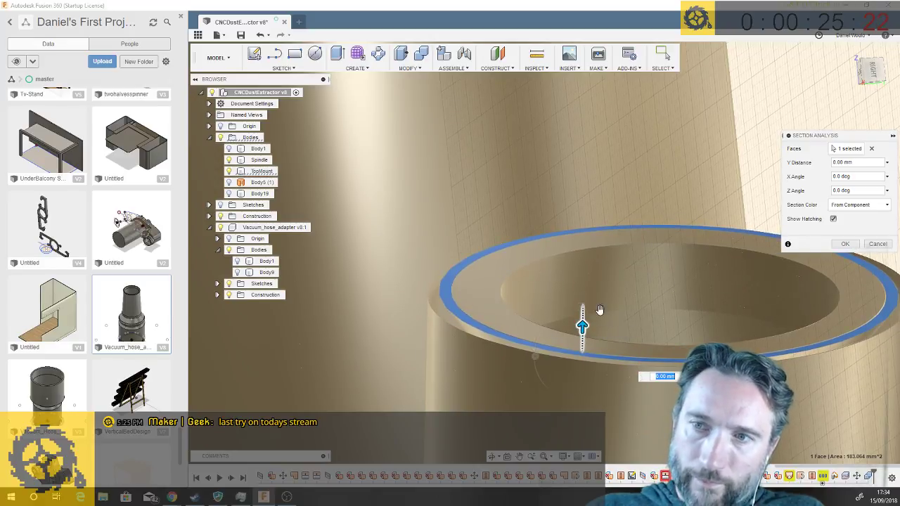
pyautogui.click(877, 244)
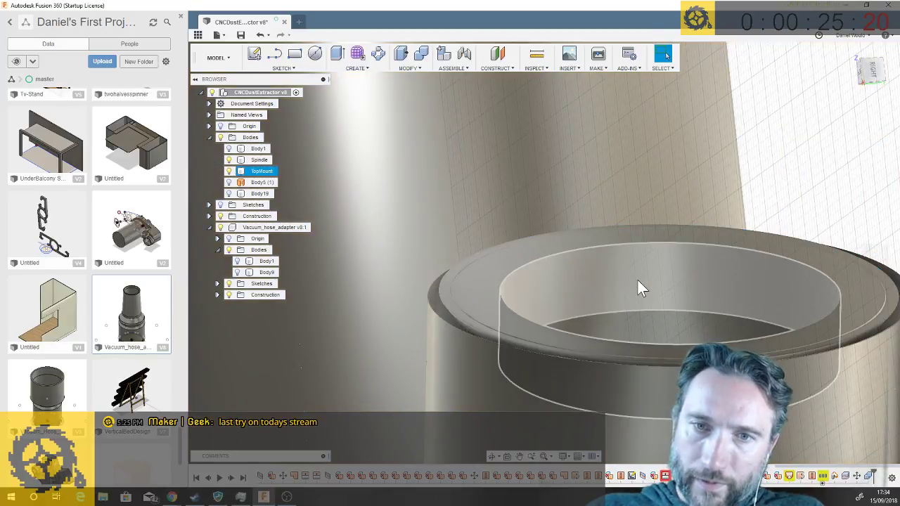
# - Delete the narrow ring face on the outlet rim and the wide annular face around the outlet's opening
pyautogui.click(462, 317)
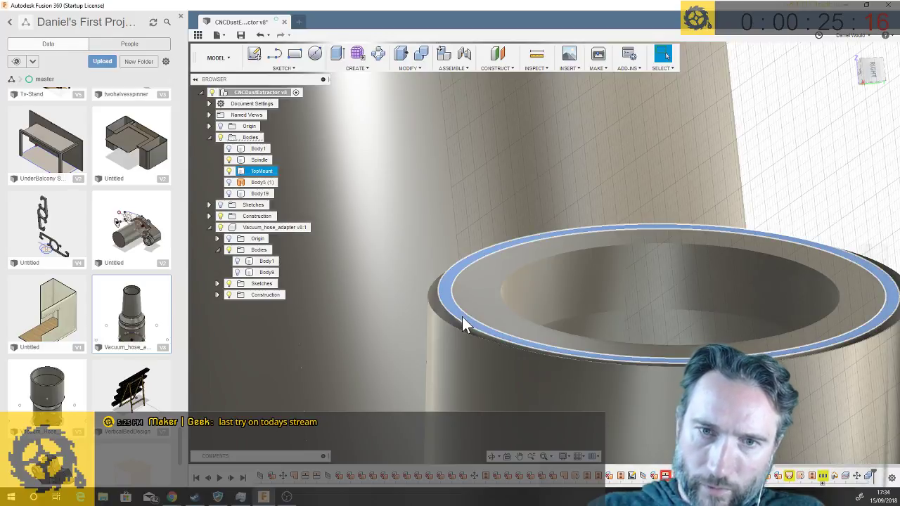
pyautogui.press('Delete')
pyautogui.scroll(-5, 462, 317)
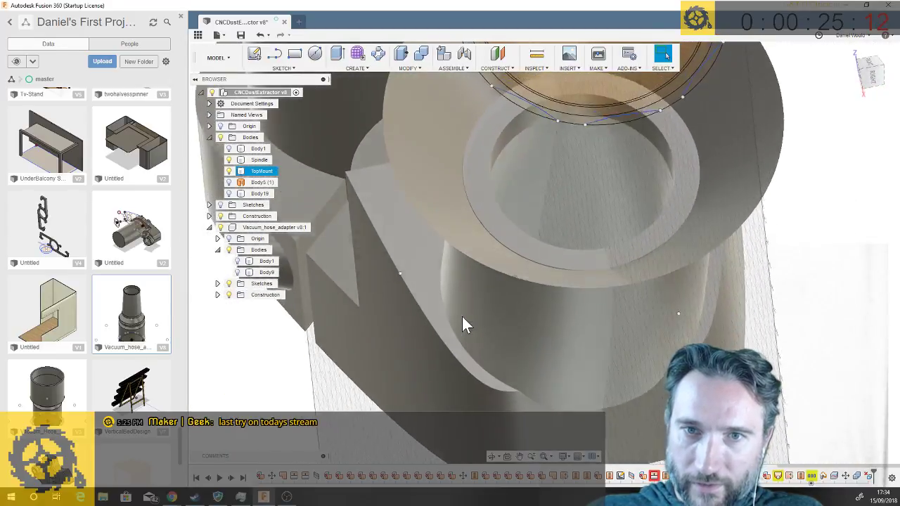
pyautogui.click(481, 269)
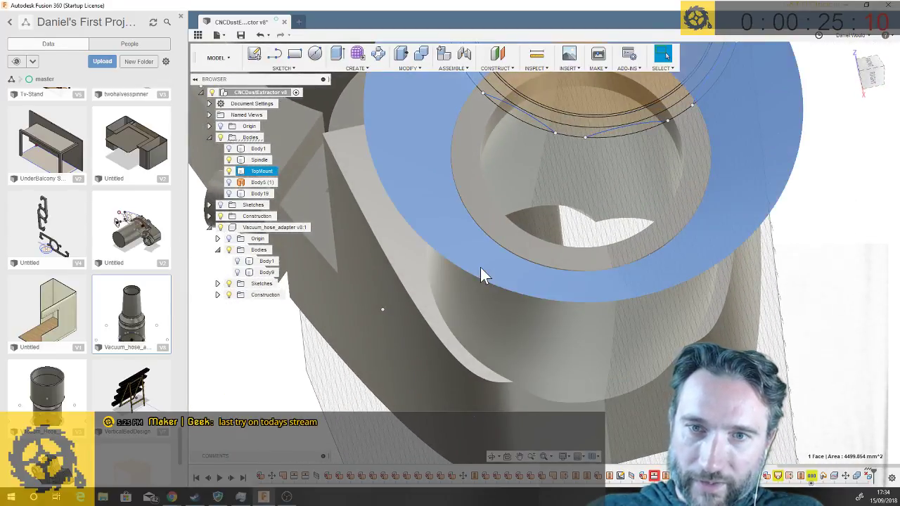
pyautogui.press('Delete')
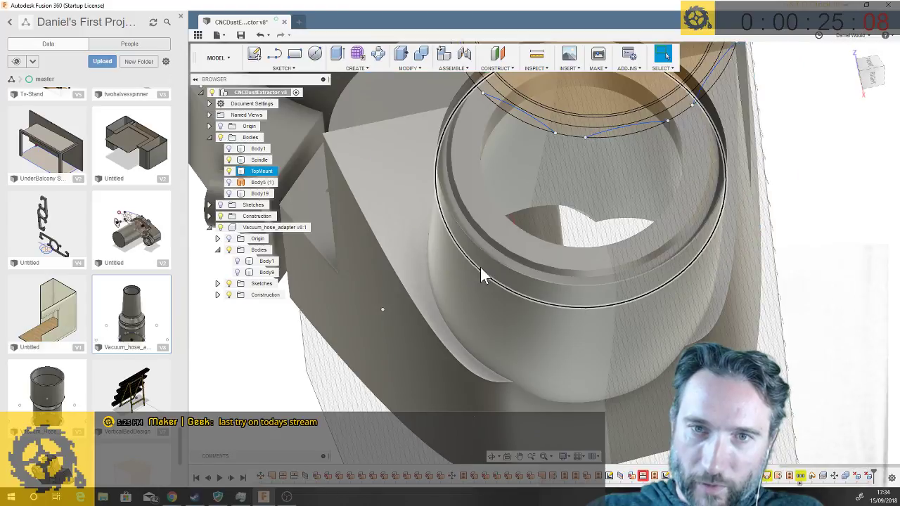
# - Offset the narrow sloped face around the outlet rim by -2 mm with Press Pull
pyautogui.scroll(5, 480, 268)
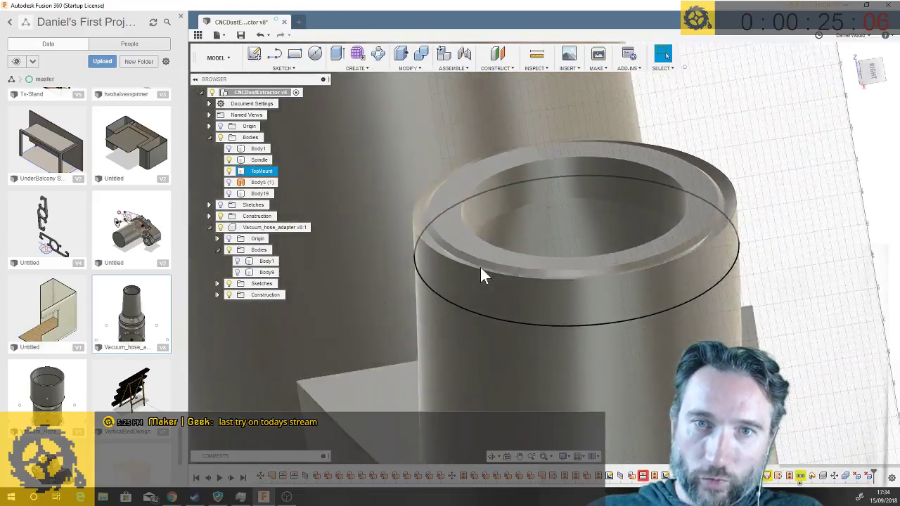
pyautogui.scroll(5, 480, 269)
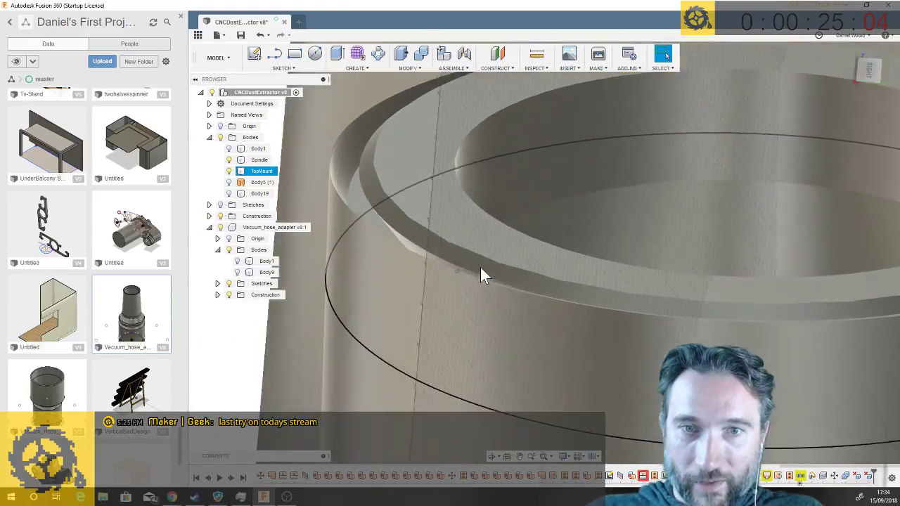
pyautogui.scroll(-3, 476, 282)
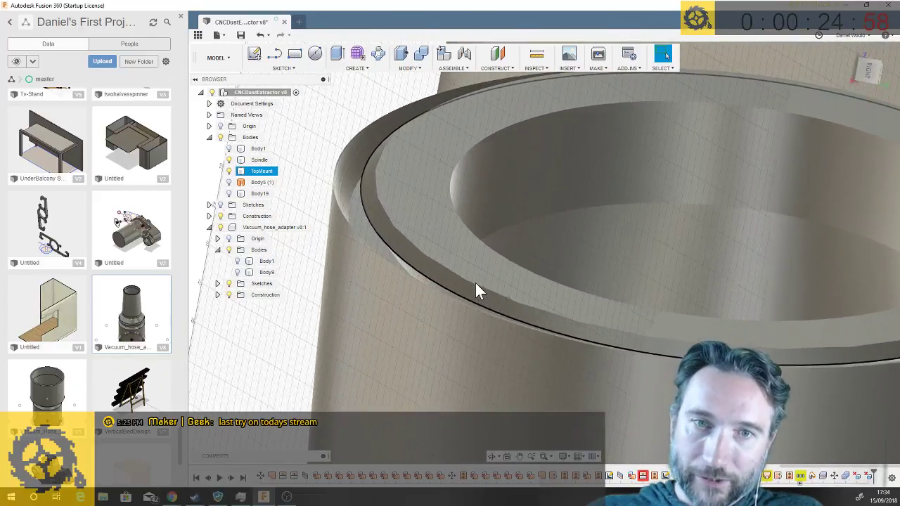
pyautogui.press('q')
pyautogui.click(432, 269)
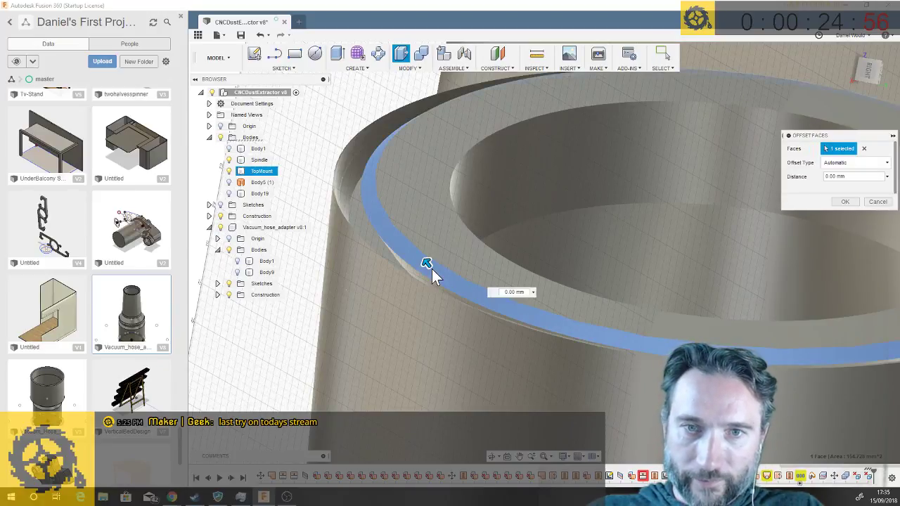
pyautogui.moveTo(424, 257); pyautogui.dragTo(450, 282)
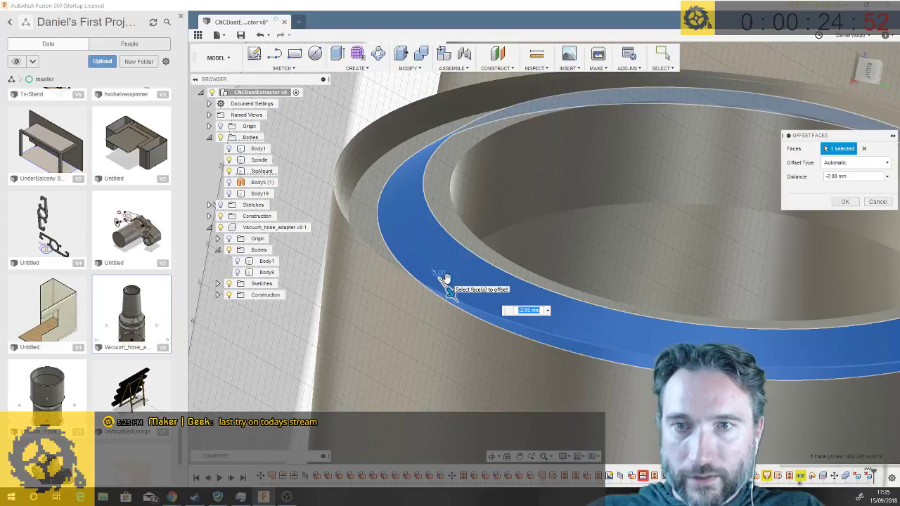
pyautogui.press('Return')
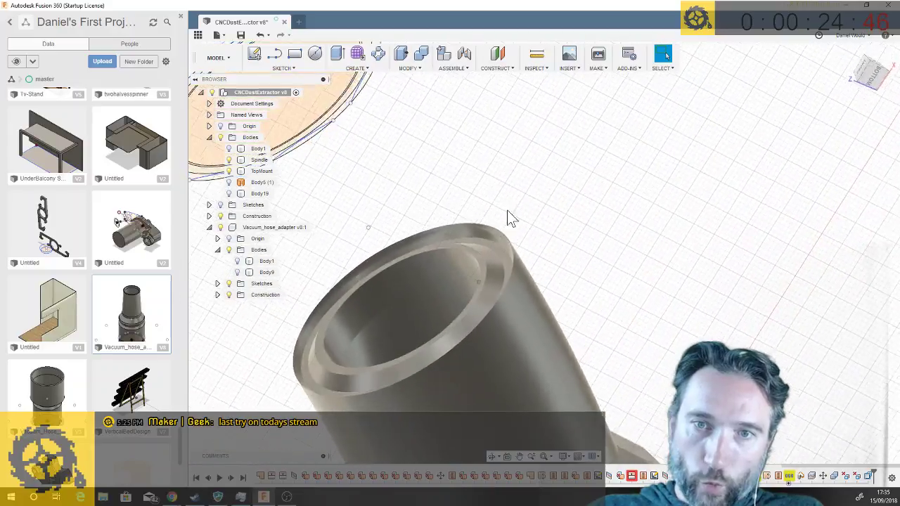
# - Show the adapter's upper piece, Body9, toggling its visibility to check its fit on the outlet rim
pyautogui.click(239, 183)
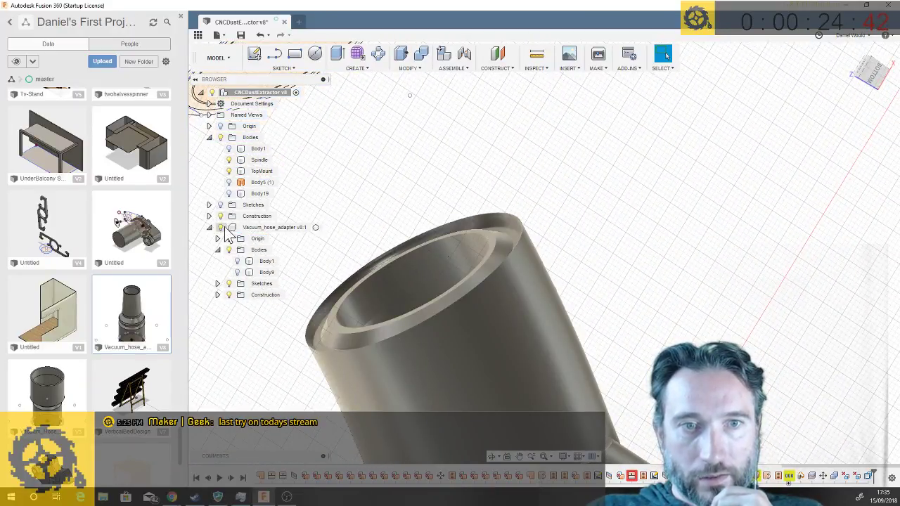
pyautogui.click(238, 271)
pyautogui.click(238, 273)
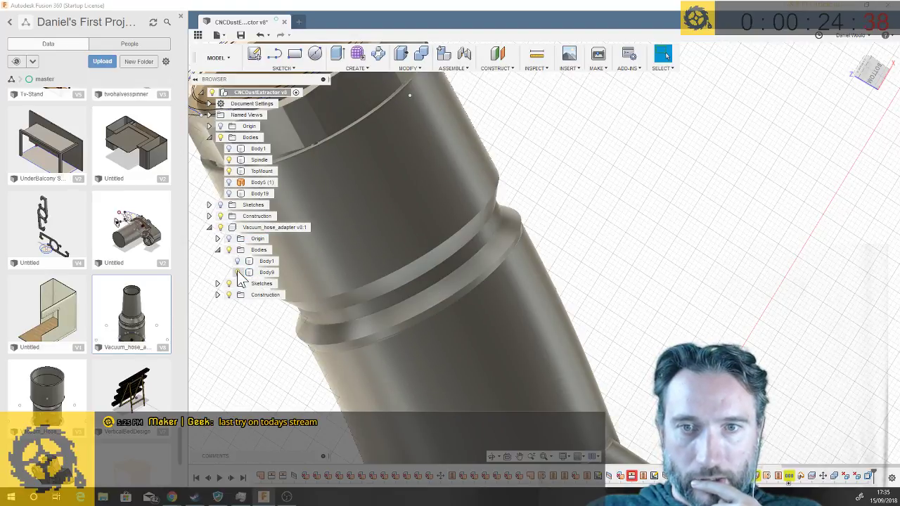
pyautogui.click(238, 274)
pyautogui.click(238, 274)
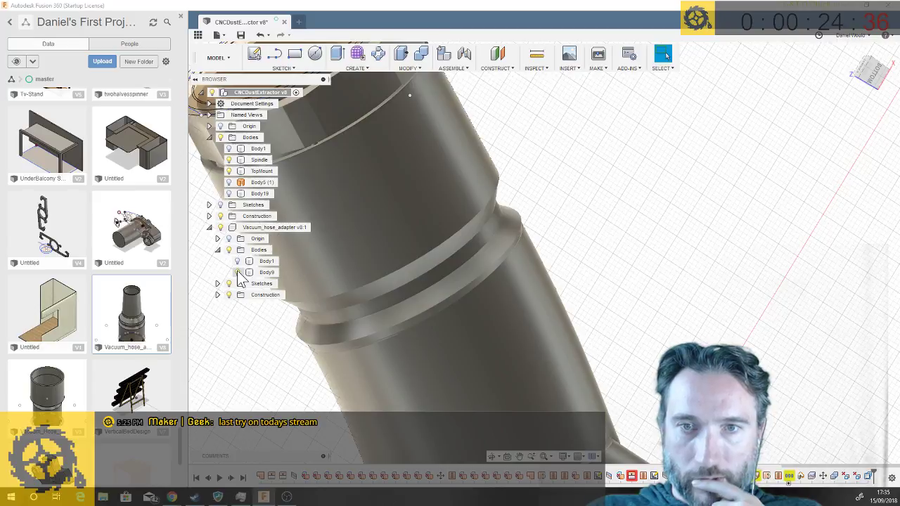
pyautogui.click(237, 273)
pyautogui.click(238, 274)
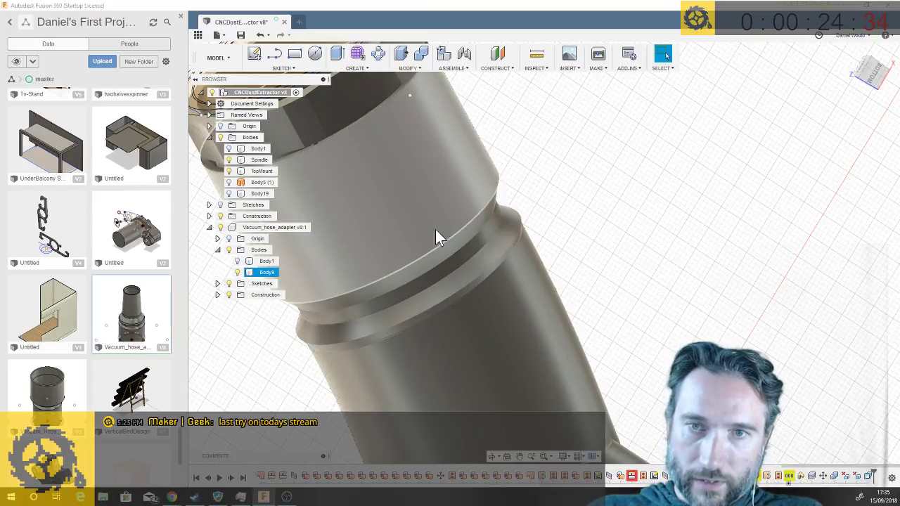
# - Save the design as a new version with the description "User Saved"
pyautogui.scroll(-4, 452, 322)
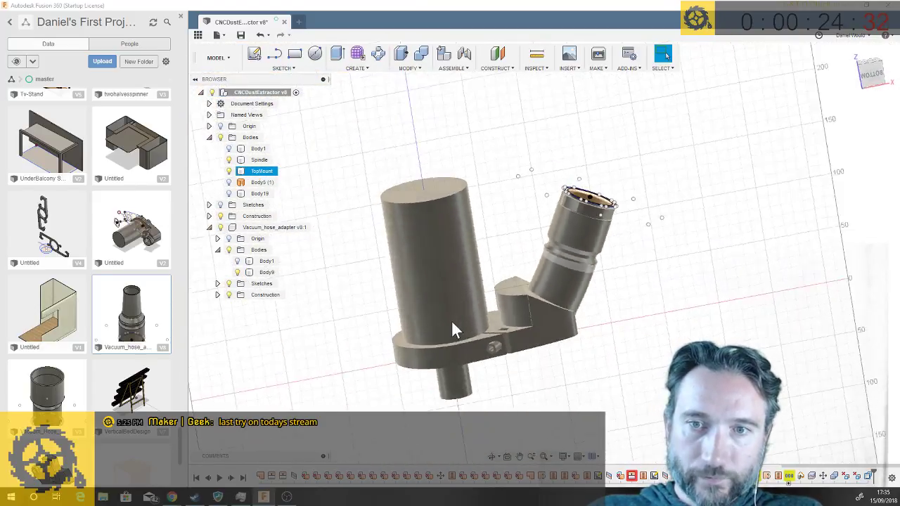
pyautogui.hotkey('ctrl', 's')
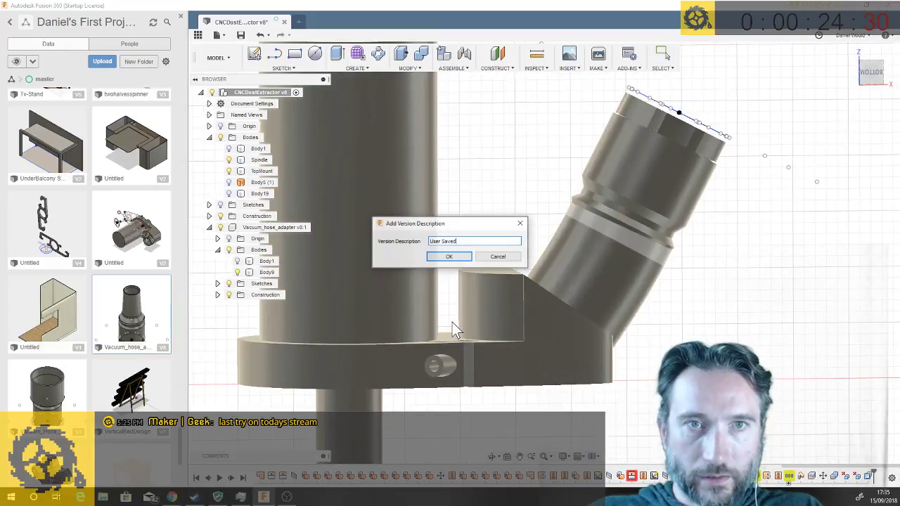
pyautogui.press('Return')
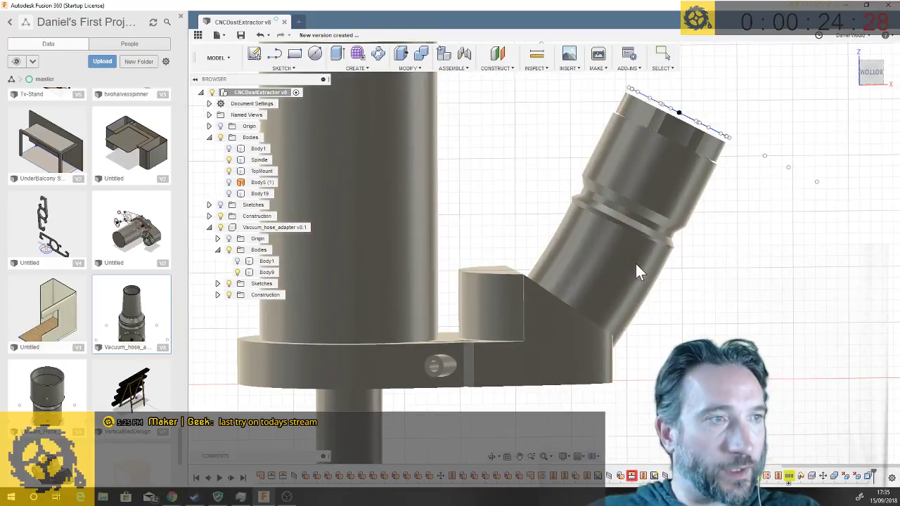
pyautogui.click(636, 265)
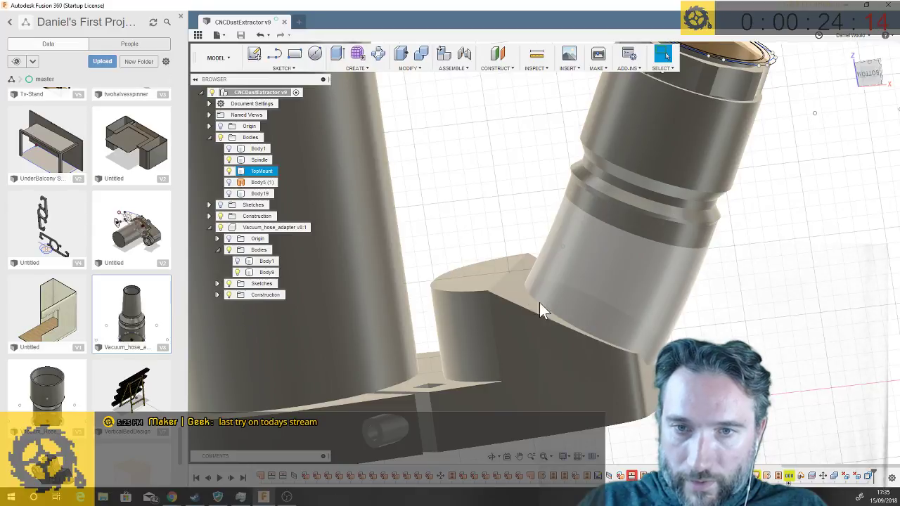
pyautogui.press('Escape')
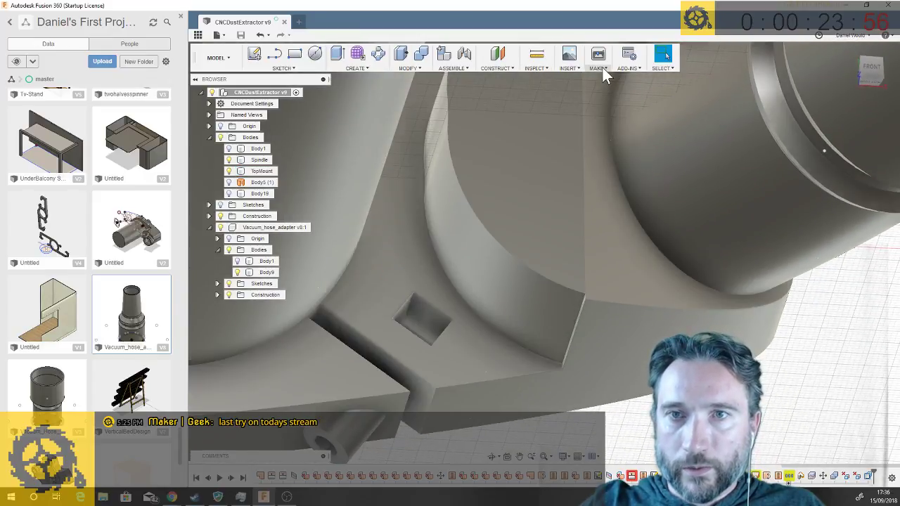
# - Open the McMaster-Carr component catalogue and go to the Hex Nuts category within Nuts
pyautogui.click(581, 69)
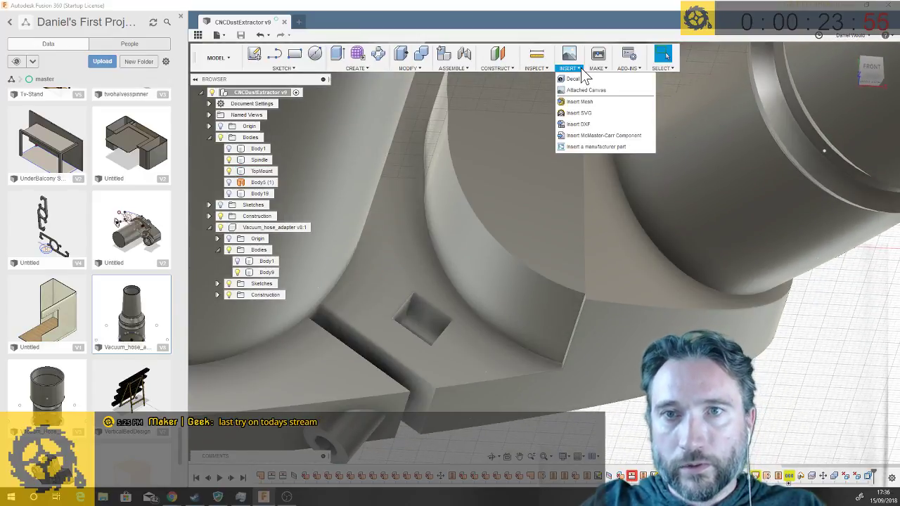
pyautogui.click(593, 135)
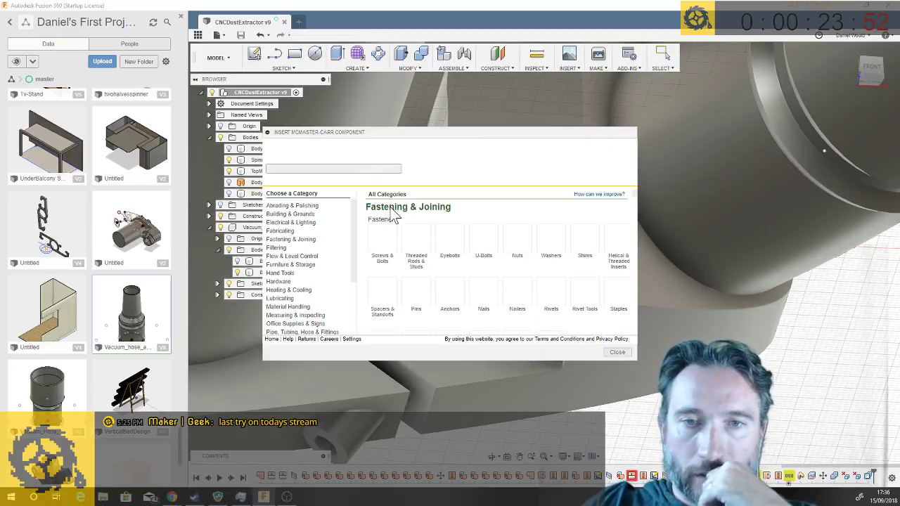
pyautogui.click(520, 243)
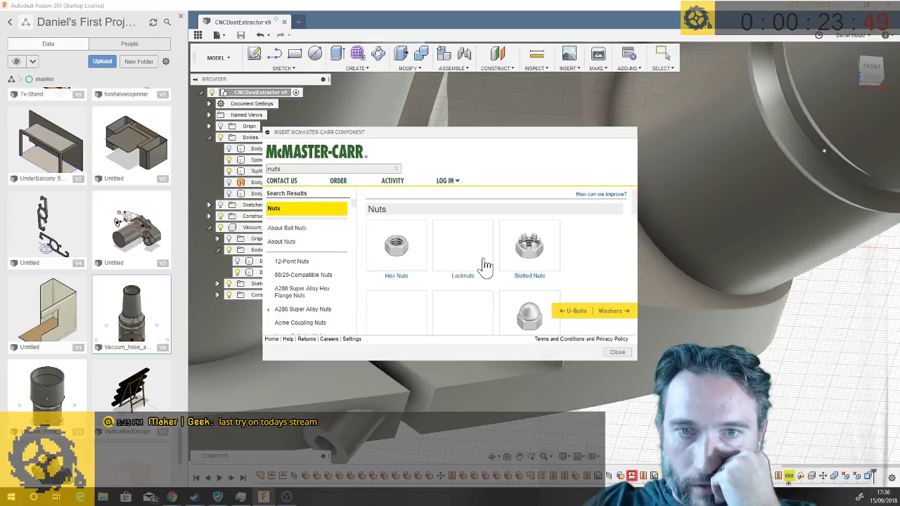
pyautogui.click(401, 247)
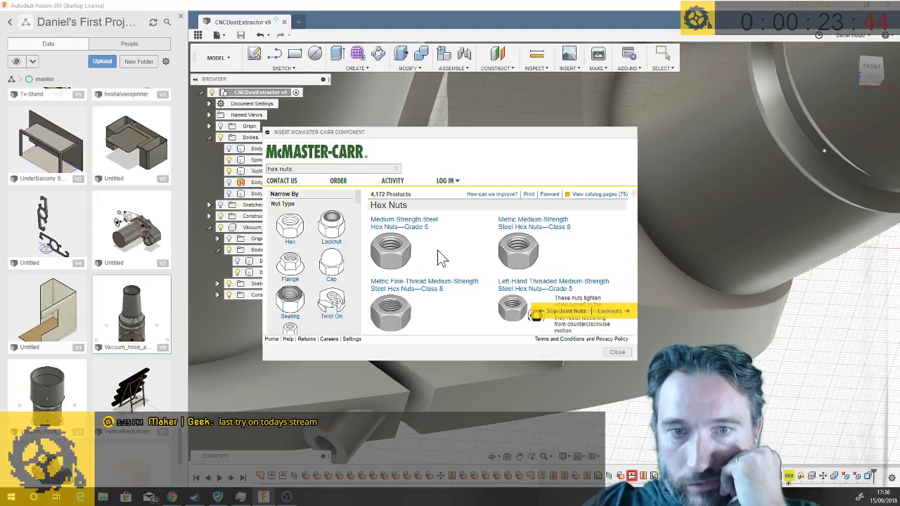
# - Examine the sizes and measurement-system filter of the Medium-Strength Steel Hex Nuts—Grade 5 listing, and clear all filters
pyautogui.click(400, 257)
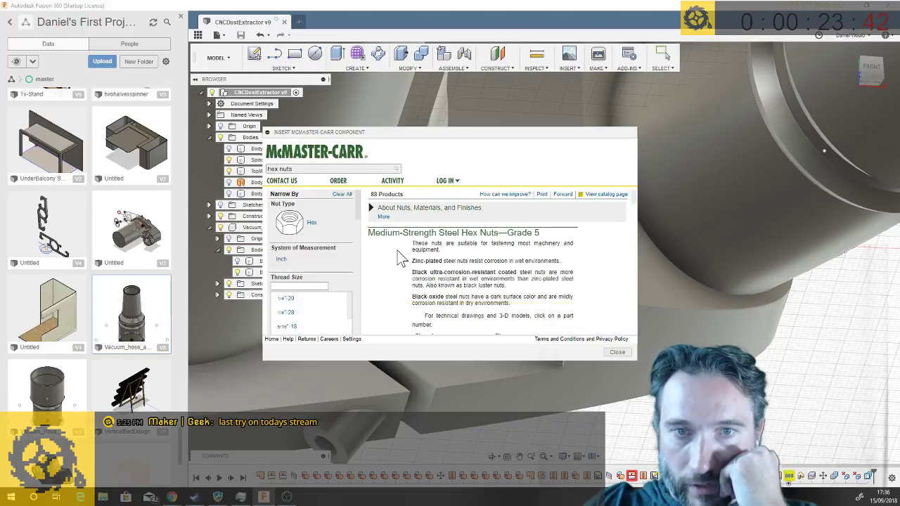
pyautogui.scroll(-3, 413, 261)
pyautogui.scroll(-10, 413, 261)
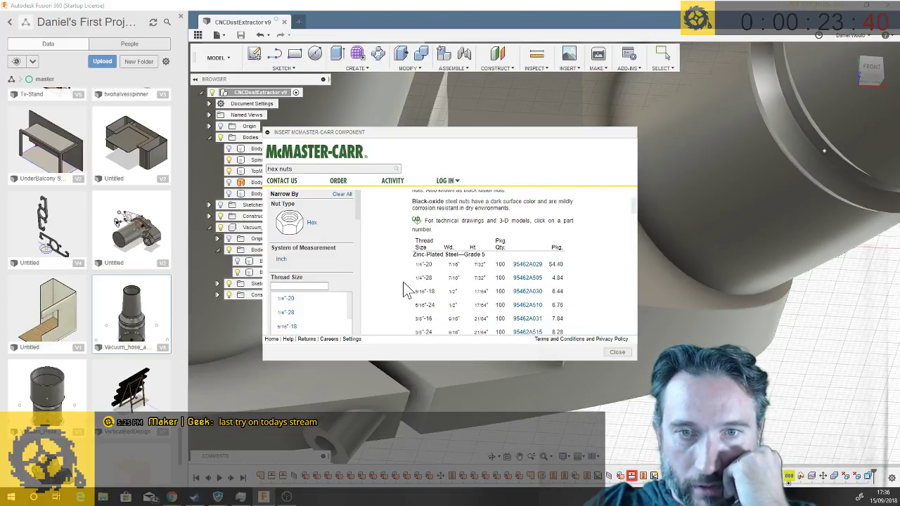
pyautogui.scroll(-5, 407, 290)
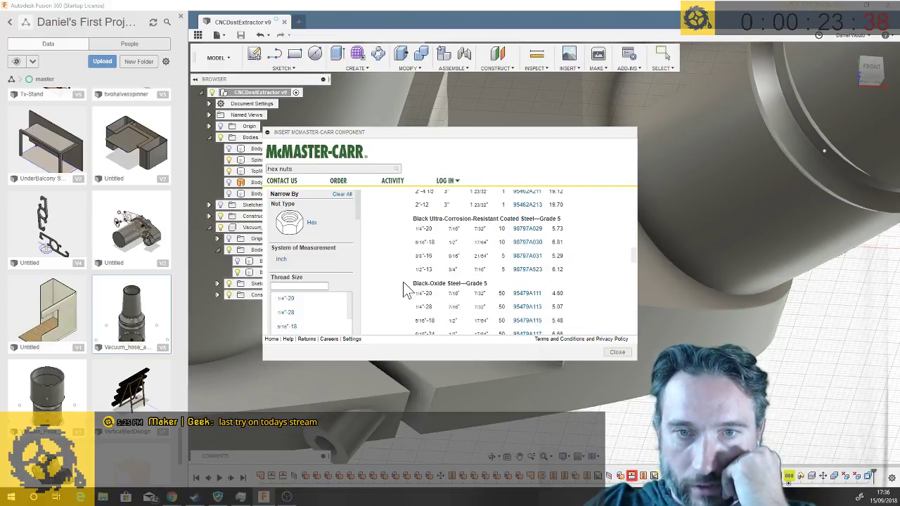
pyautogui.scroll(-10, 407, 289)
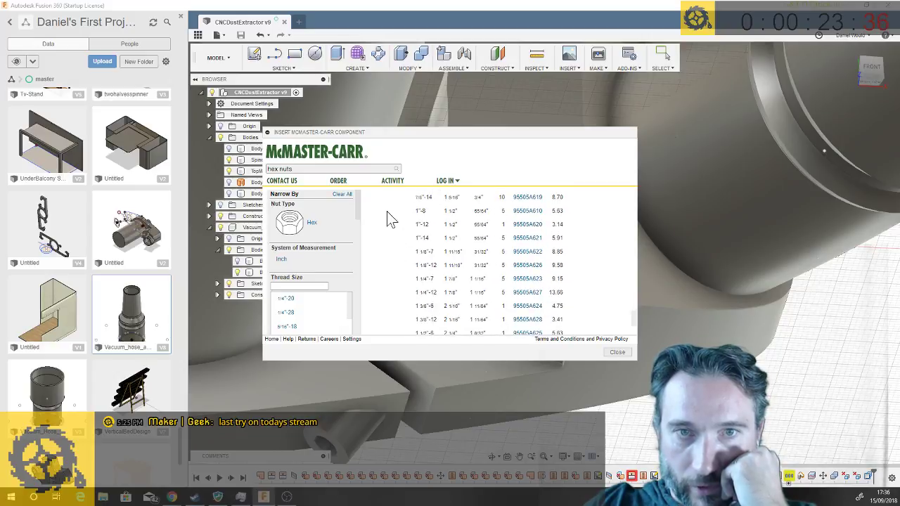
pyautogui.scroll(-2, 309, 309)
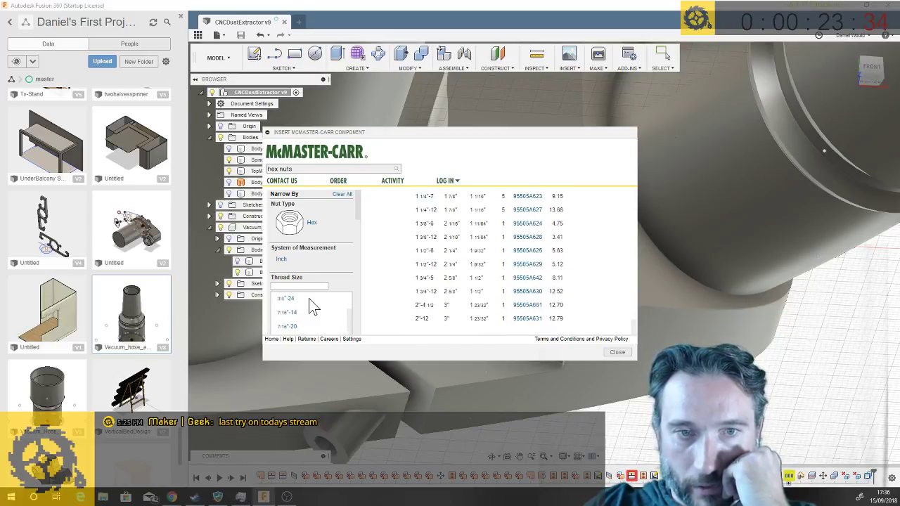
pyautogui.scroll(-5, 314, 307)
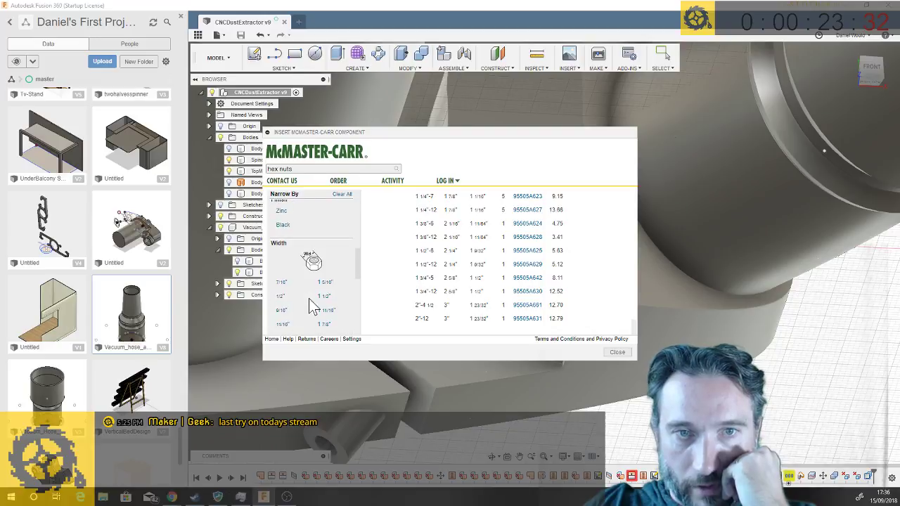
pyautogui.scroll(5, 310, 299)
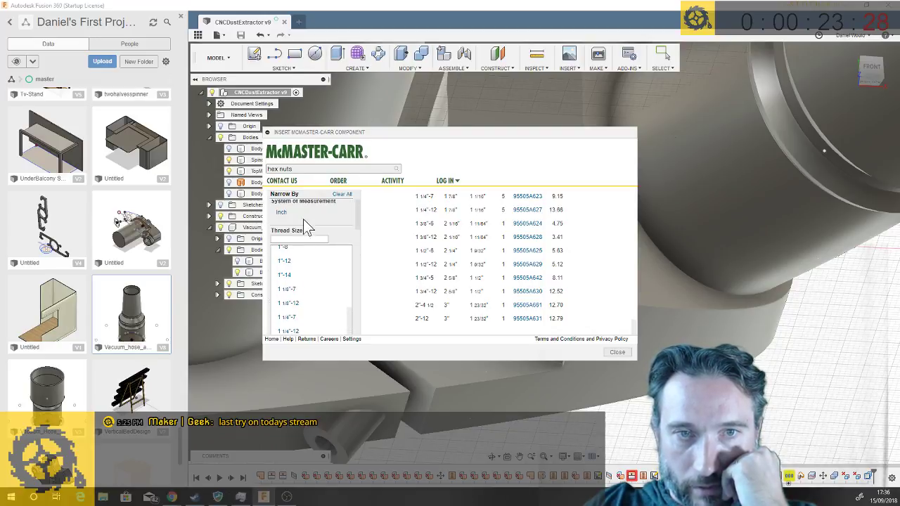
pyautogui.scroll(1, 296, 216)
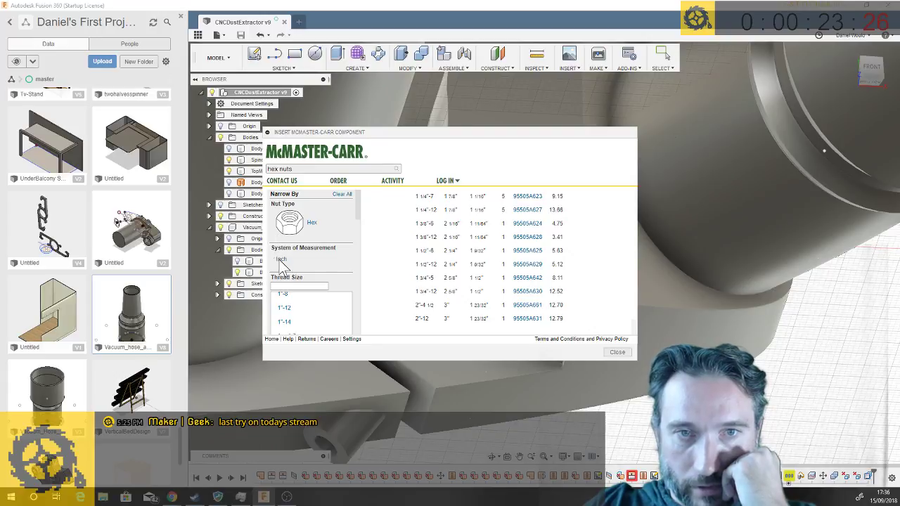
pyautogui.click(281, 261)
pyautogui.click(298, 262)
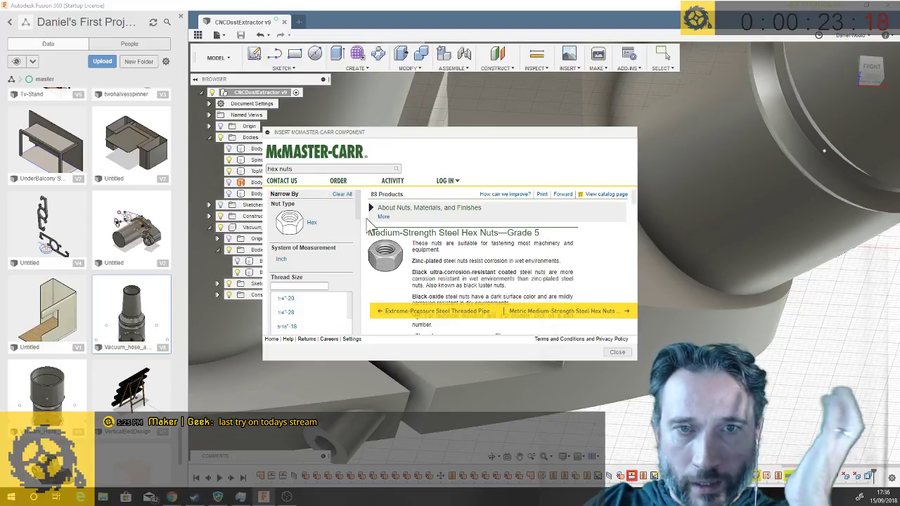
pyautogui.click(336, 195)
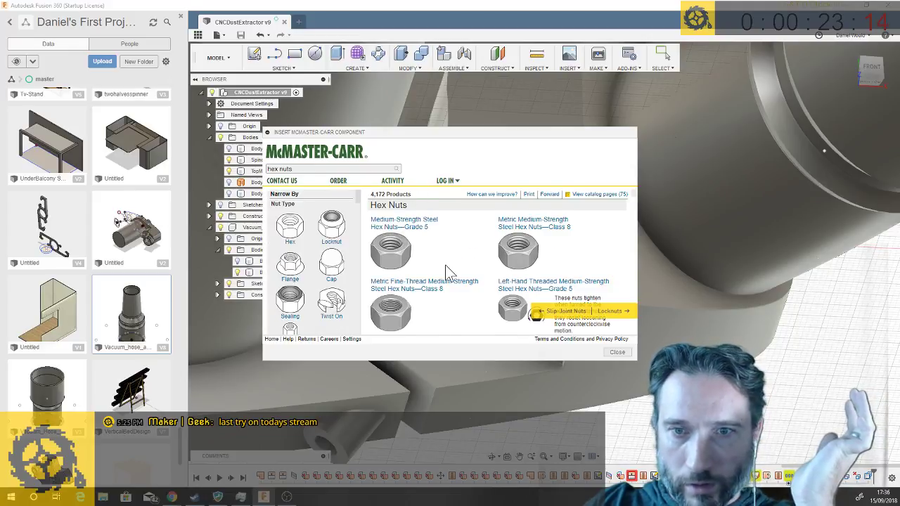
# - Look through the hex nut types, including the Thin Hex Nuts section, for a suitable metric nut
pyautogui.scroll(-1, 447, 271)
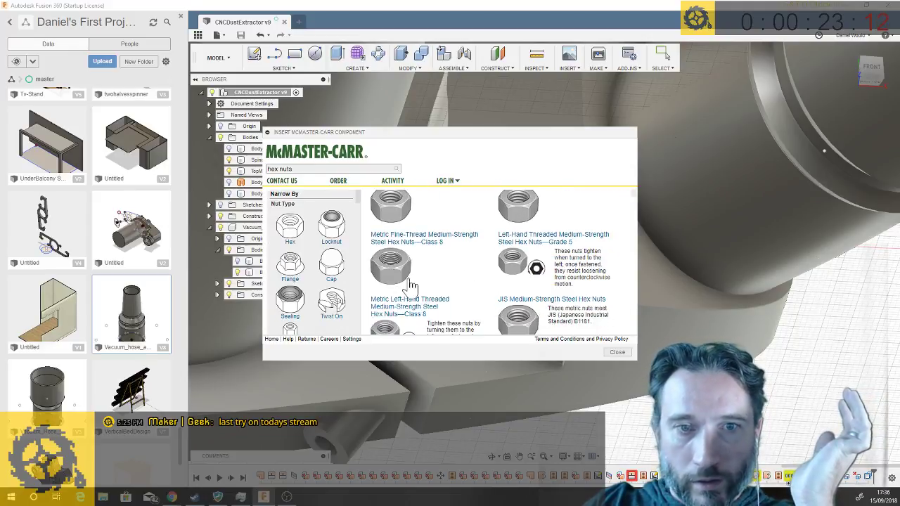
pyautogui.scroll(-2, 441, 281)
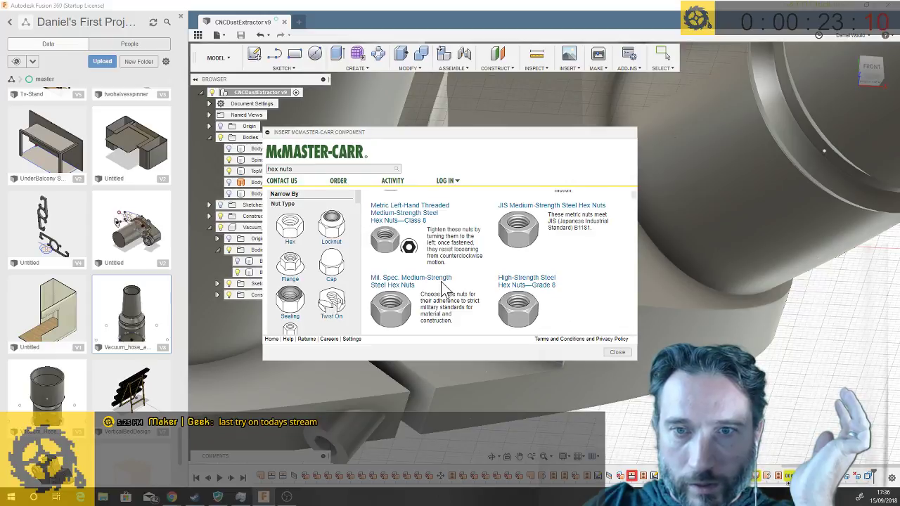
pyautogui.scroll(-5, 443, 284)
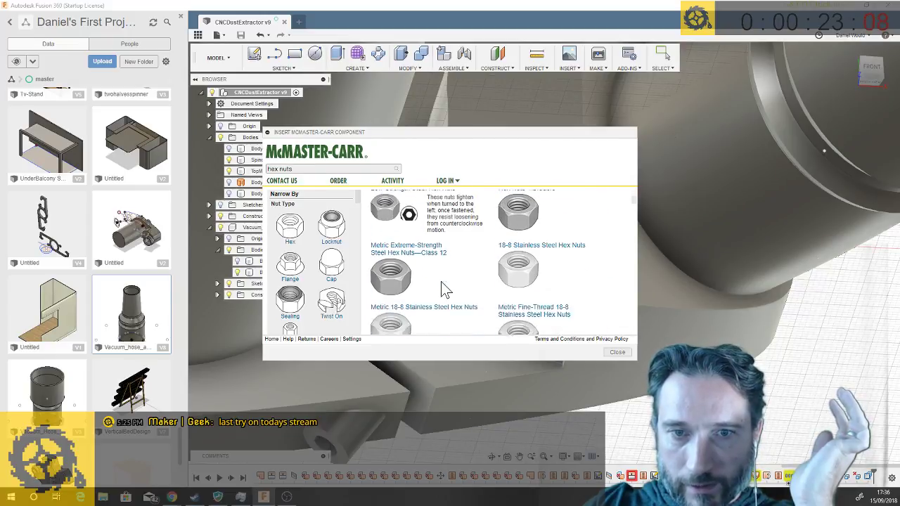
pyautogui.scroll(-3, 442, 289)
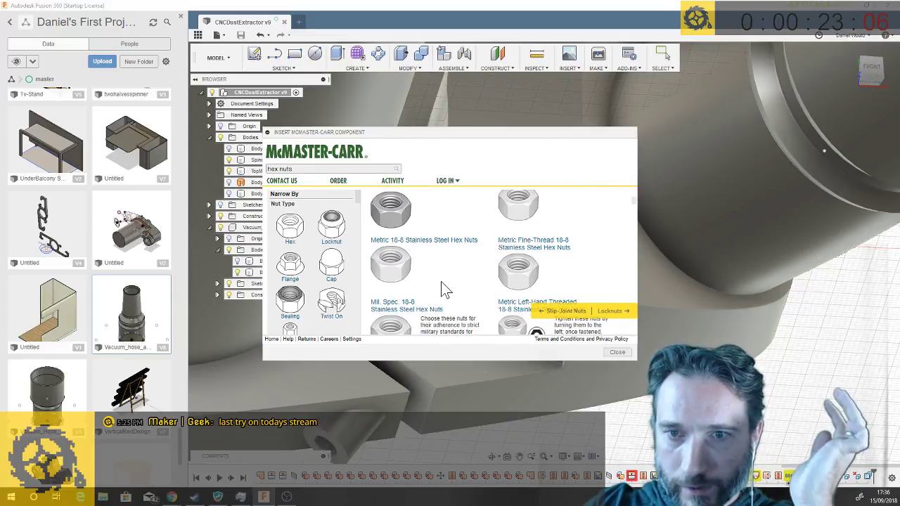
pyautogui.scroll(-4, 443, 288)
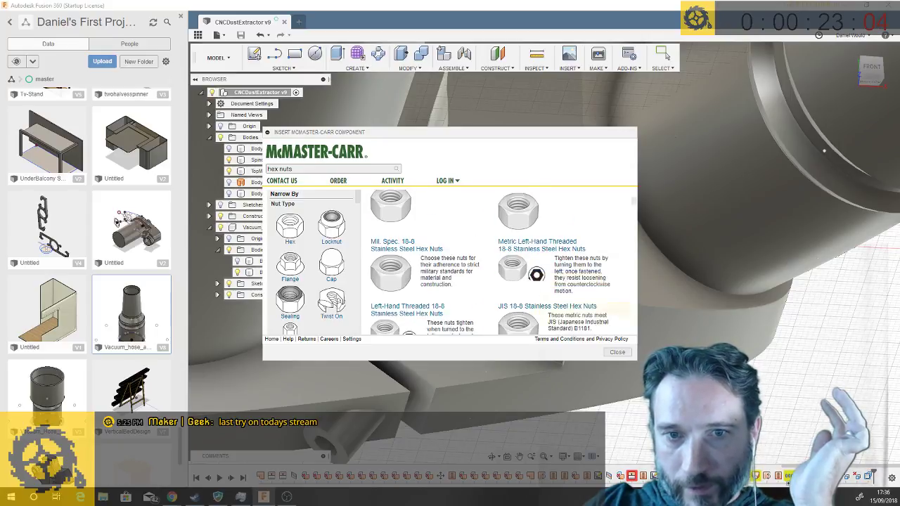
pyautogui.scroll(-5, 443, 288)
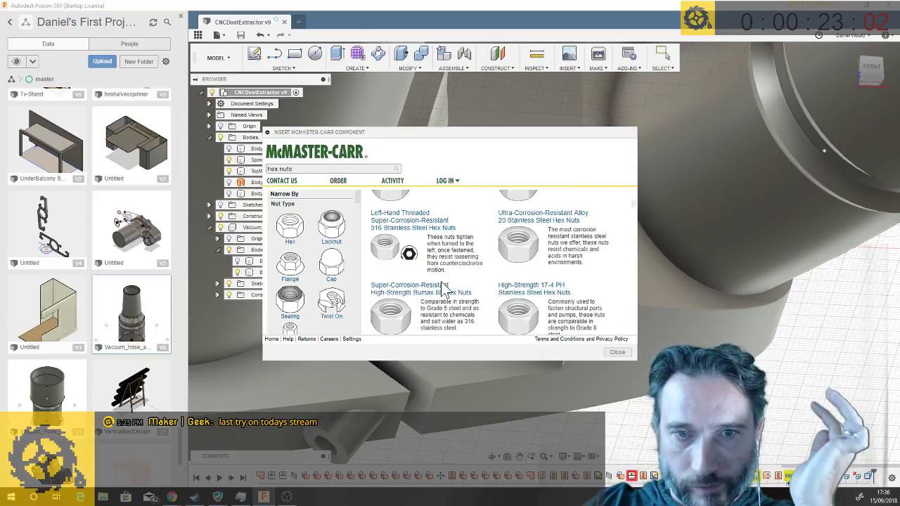
pyautogui.scroll(-8, 442, 283)
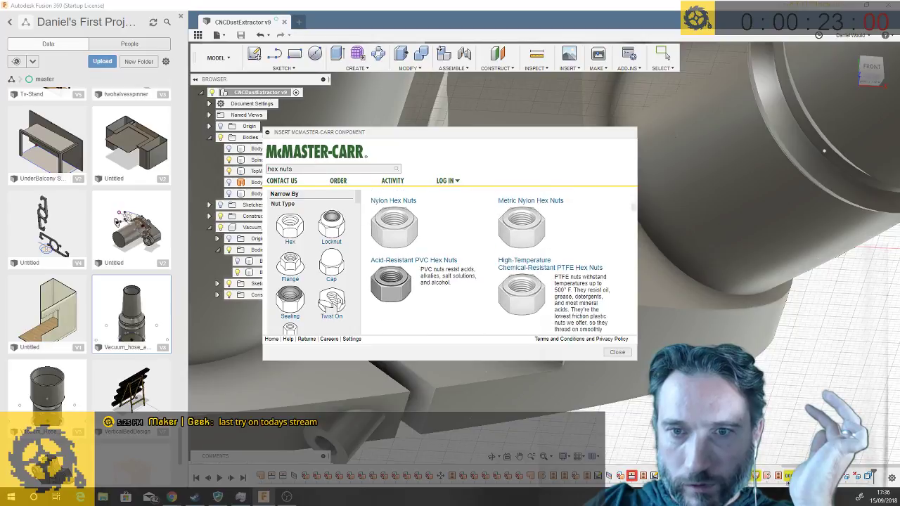
pyautogui.scroll(-3, 441, 289)
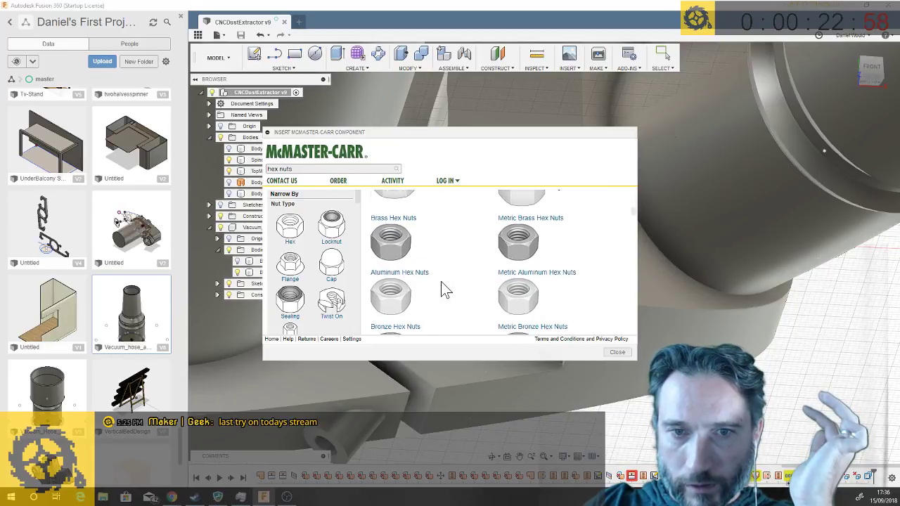
pyautogui.scroll(-3, 443, 288)
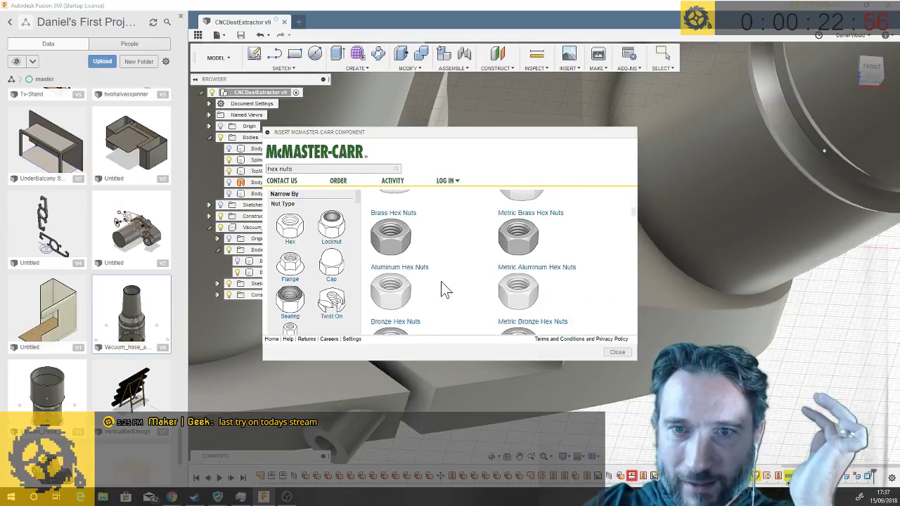
pyautogui.scroll(-5, 443, 288)
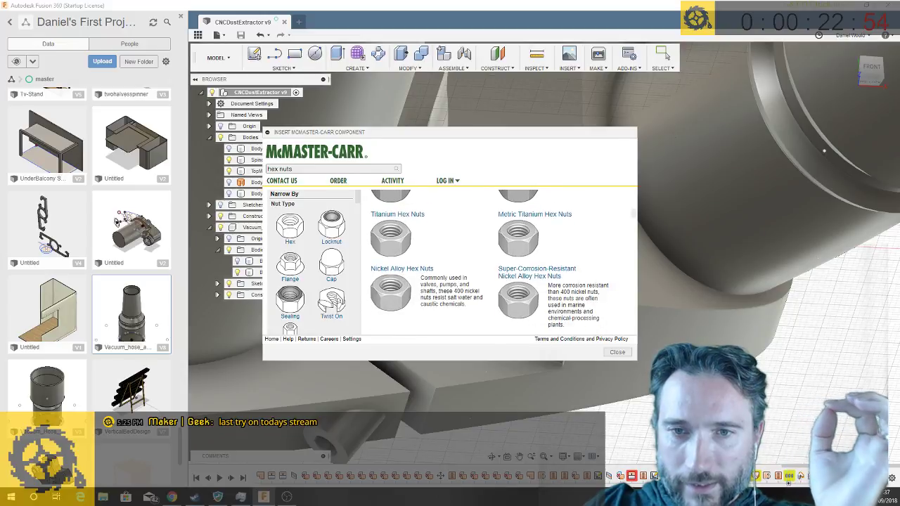
pyautogui.scroll(-5, 443, 289)
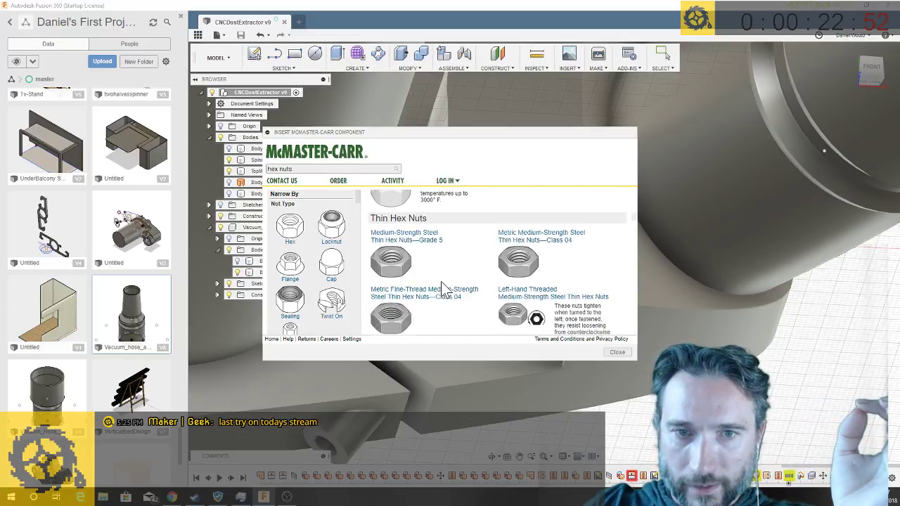
pyautogui.scroll(1, 443, 289)
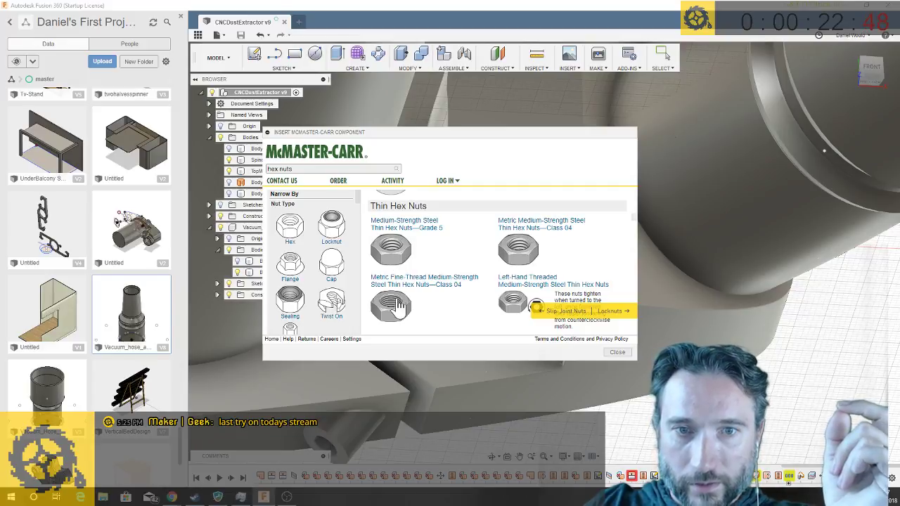
pyautogui.scroll(-1, 404, 315)
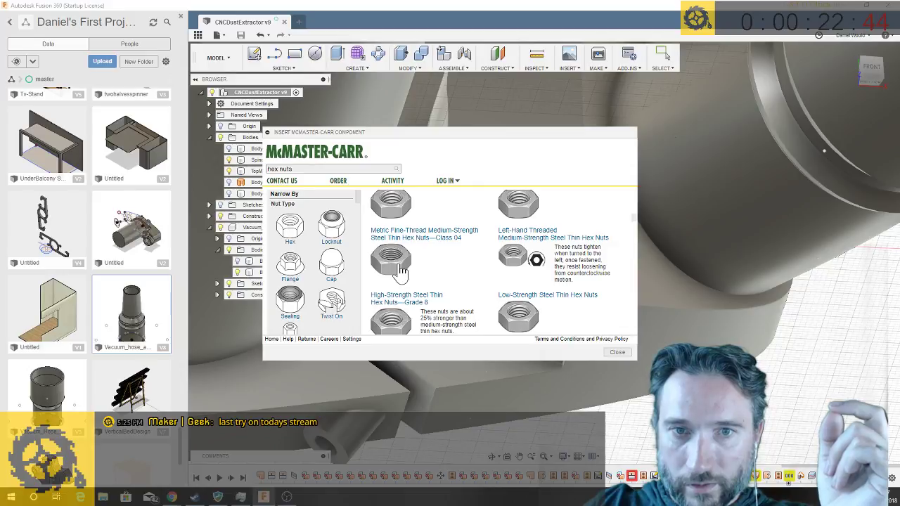
pyautogui.scroll(1, 401, 271)
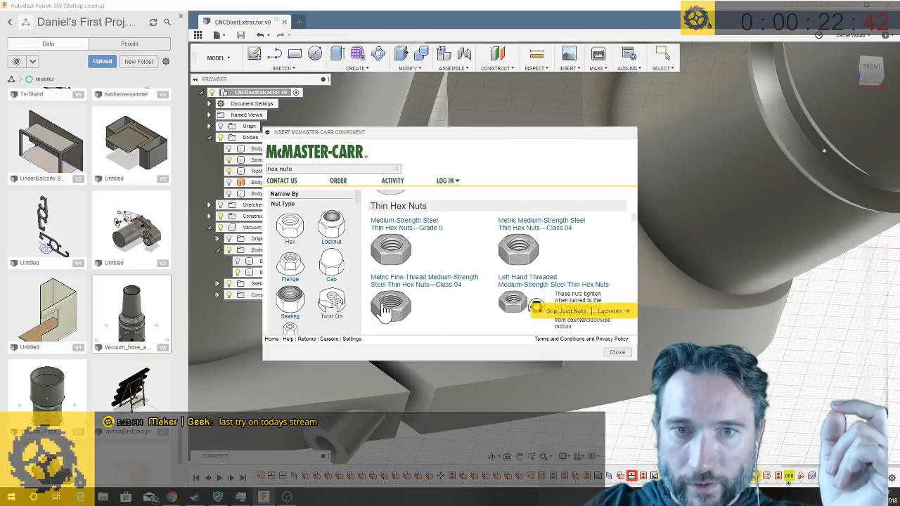
# - Open the Metric Fine-Thread Medium-Strength Steel Thin Hex Nuts—Class 04 listing and examine its filter options and size table
pyautogui.click(385, 309)
pyautogui.scroll(-1, 492, 267)
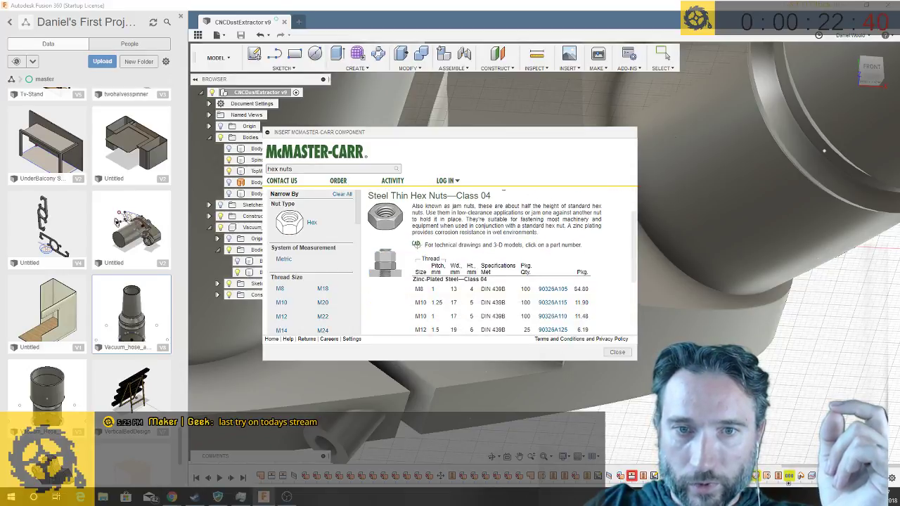
pyautogui.scroll(-2, 284, 295)
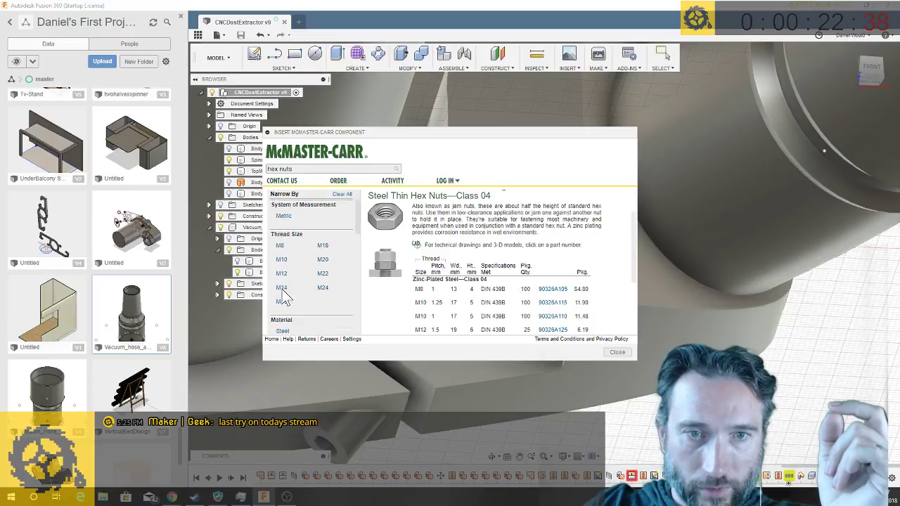
pyautogui.scroll(-2, 282, 289)
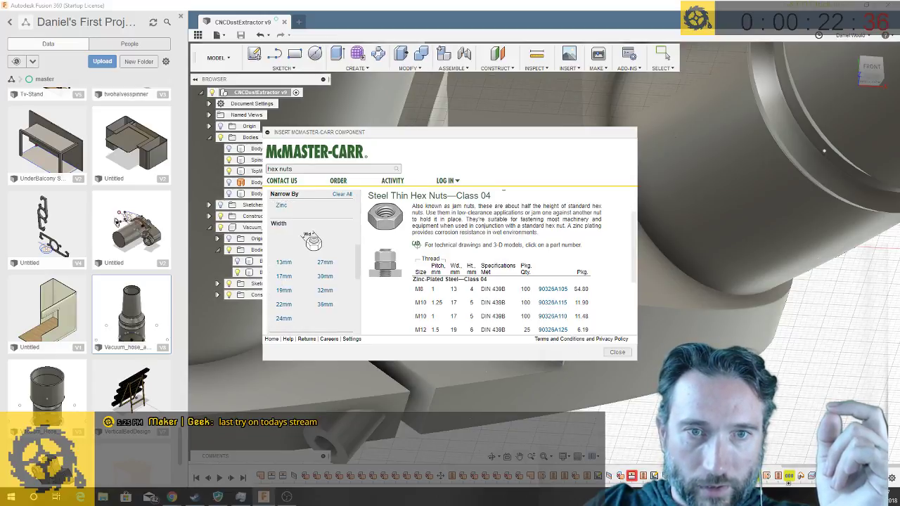
pyautogui.scroll(-2, 284, 296)
pyautogui.scroll(-3, 284, 296)
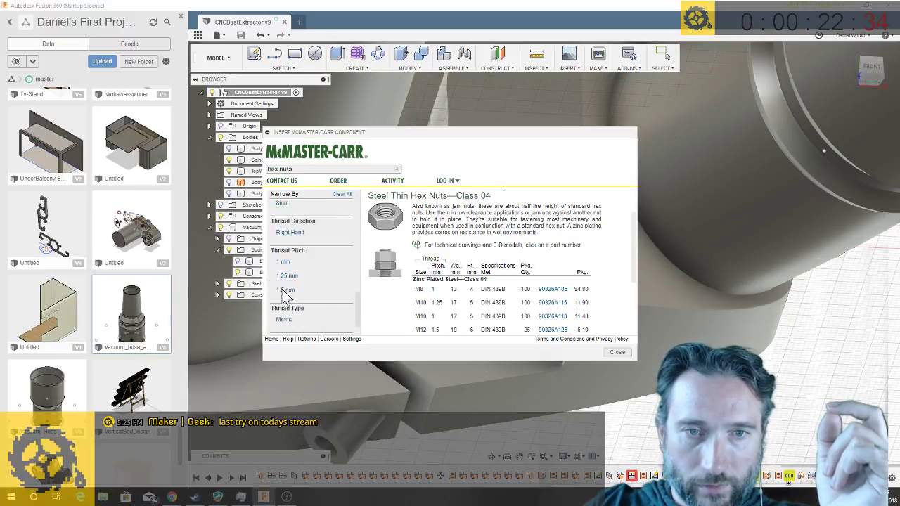
pyautogui.scroll(-3, 285, 296)
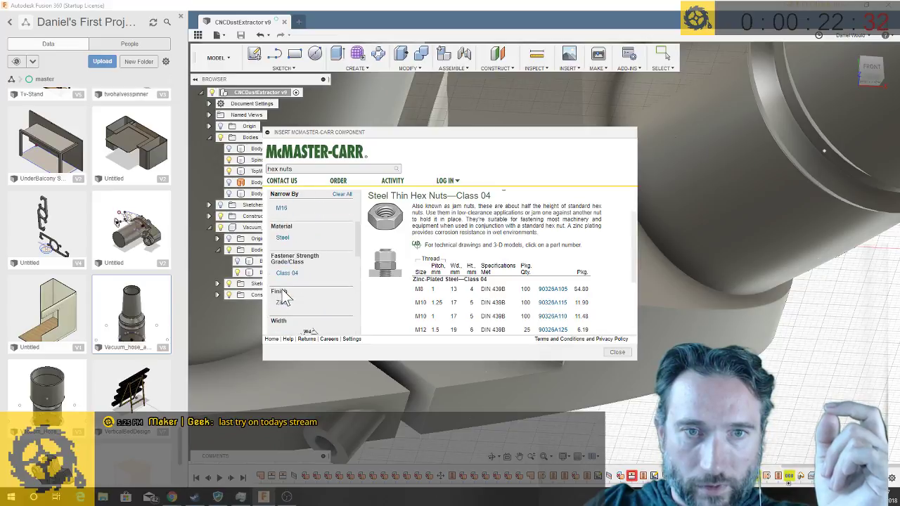
pyautogui.scroll(2, 284, 295)
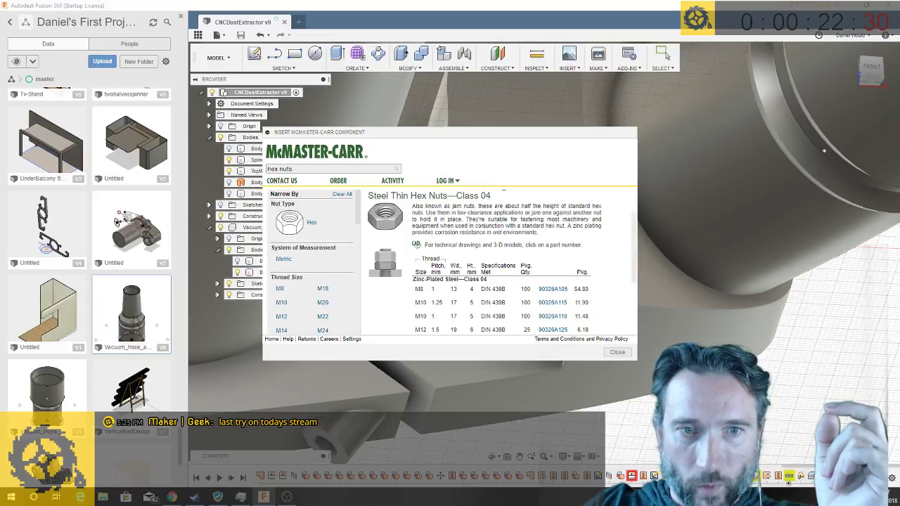
pyautogui.scroll(-3, 475, 277)
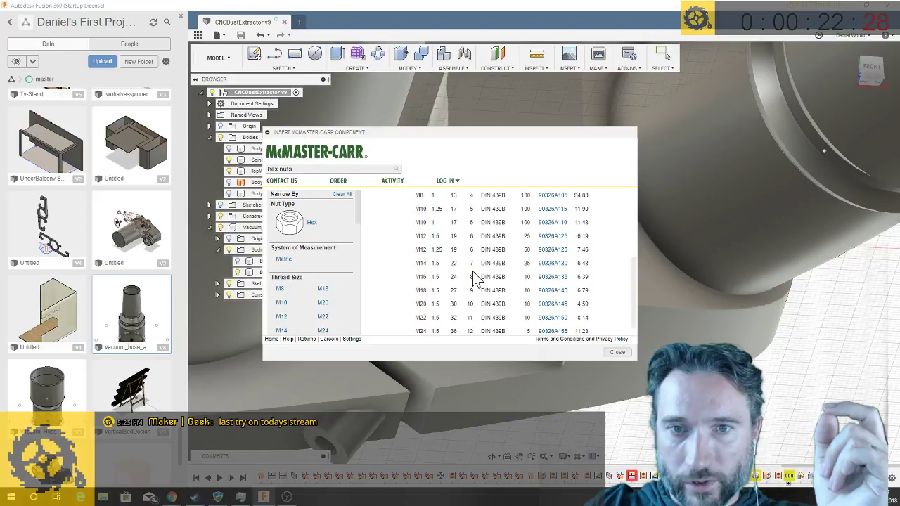
pyautogui.scroll(2, 476, 277)
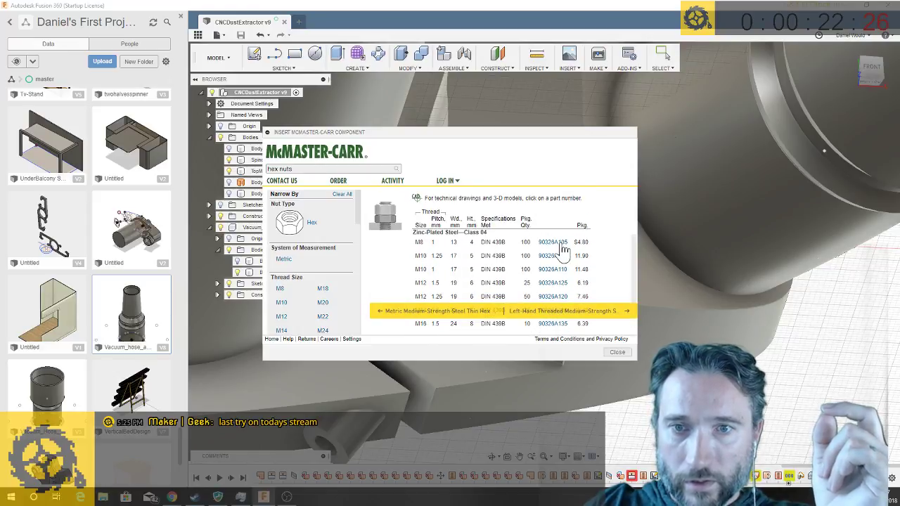
# - Examine the product details and dimensioned drawing of the M8 x 1 mm thin hex nut 90326A105, and close the catalogue
pyautogui.click(562, 244)
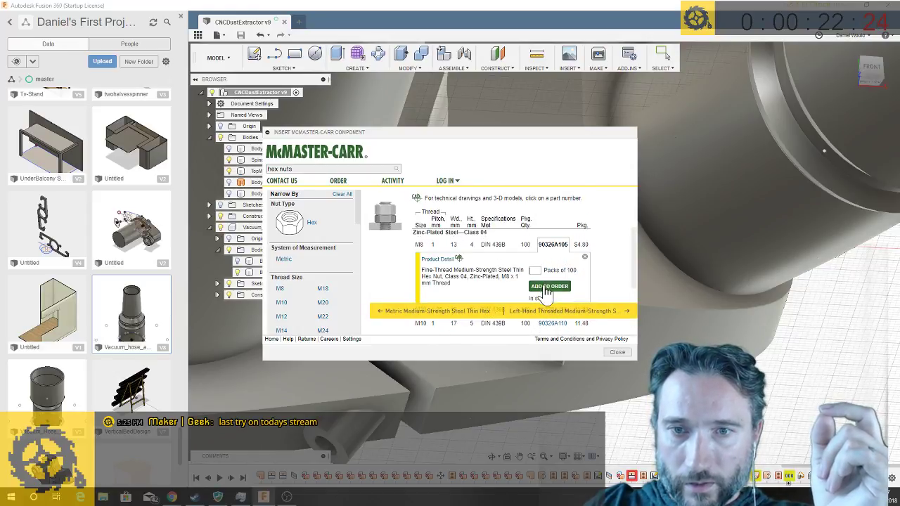
pyautogui.scroll(-2, 545, 293)
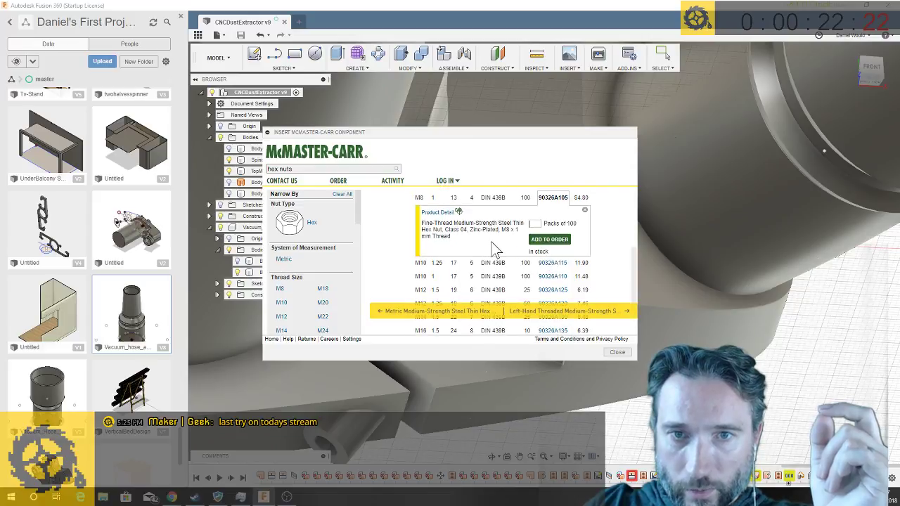
pyautogui.click(453, 218)
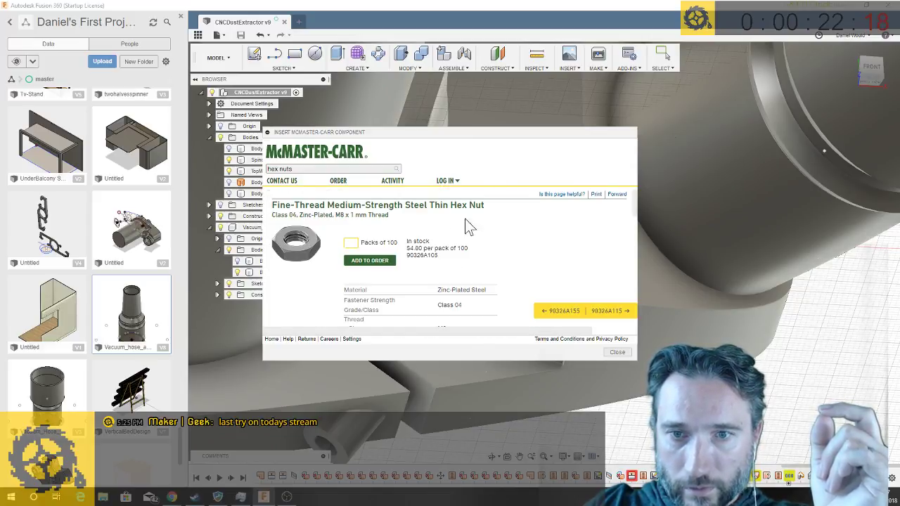
pyautogui.scroll(-12, 529, 253)
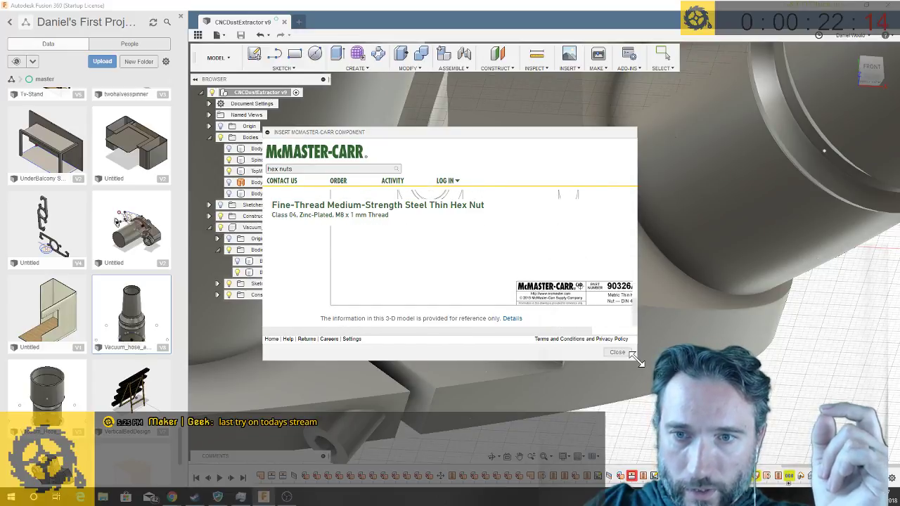
pyautogui.moveTo(640, 362); pyautogui.dragTo(810, 415)
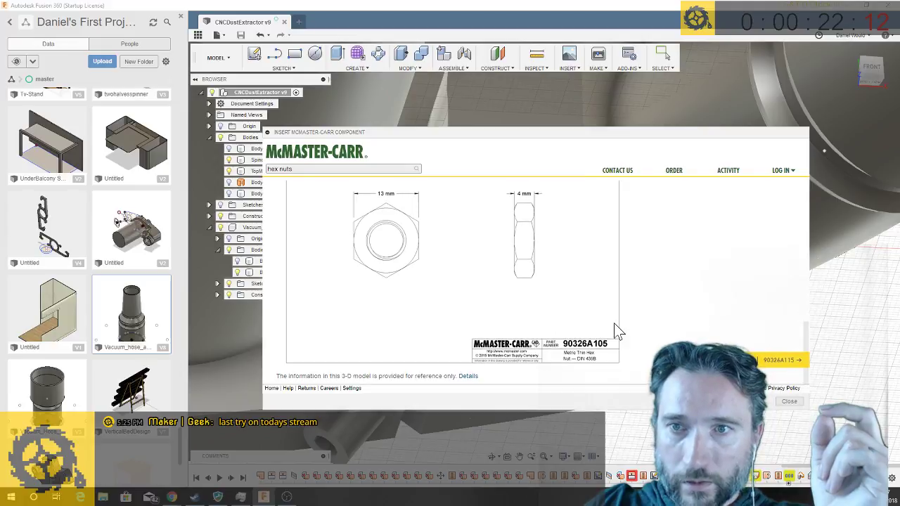
pyautogui.scroll(5, 614, 323)
pyautogui.scroll(7, 572, 264)
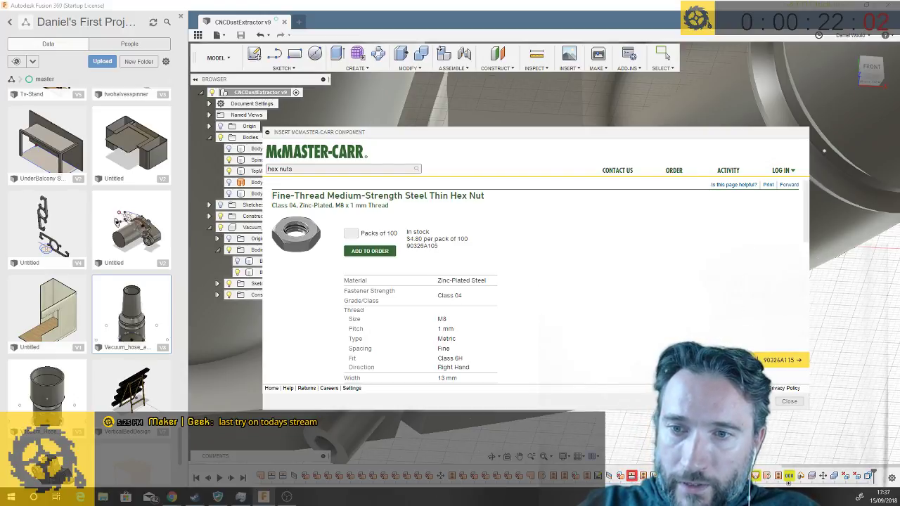
pyautogui.scroll(-6, 524, 308)
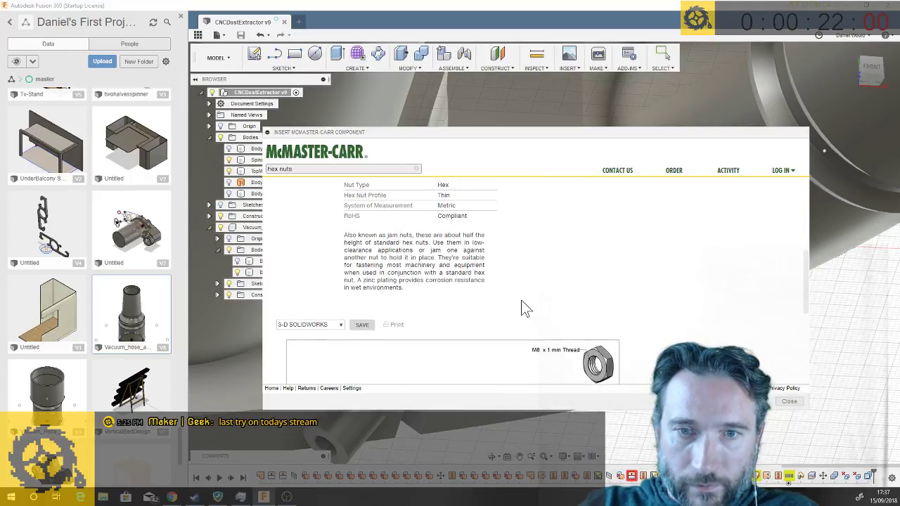
pyautogui.scroll(-3, 524, 308)
pyautogui.scroll(-3, 524, 308)
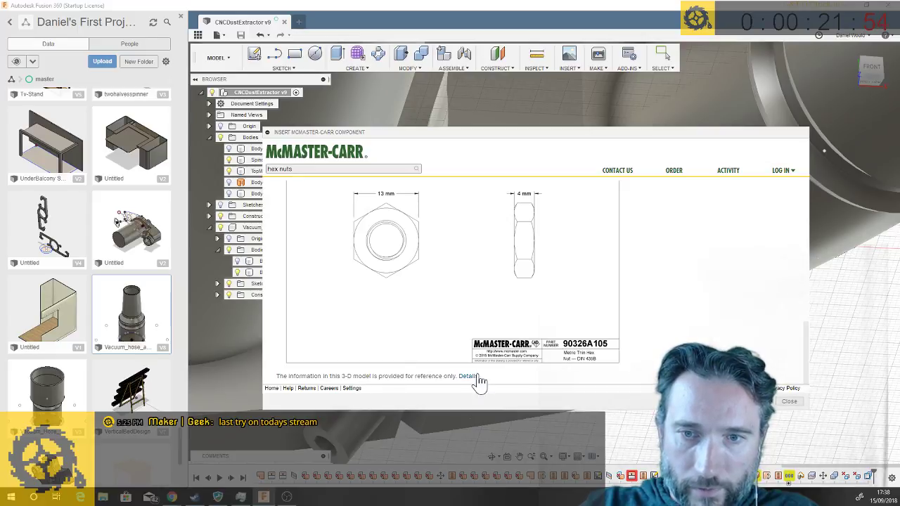
pyautogui.click(798, 401)
# - Start saving the TopMount body as a binary STL with medium refinement
pyautogui.scroll(5, 445, 318)
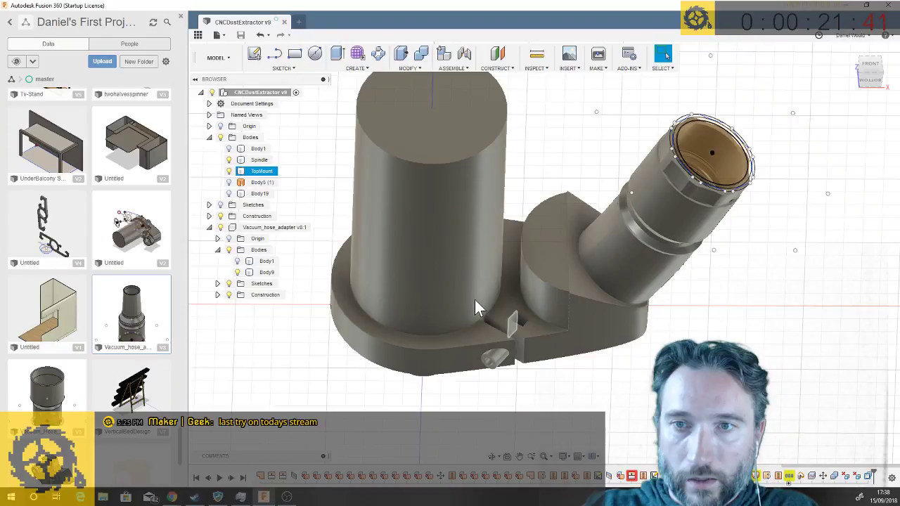
pyautogui.click(550, 384)
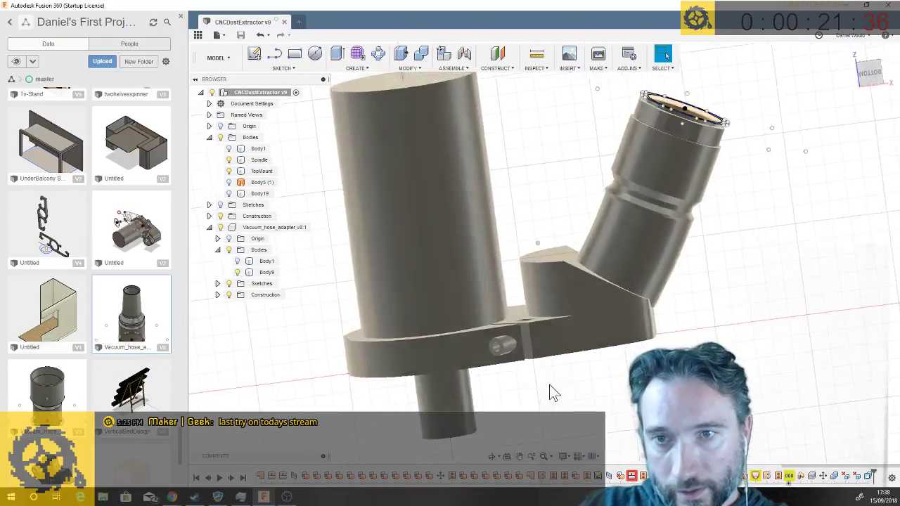
pyautogui.click(591, 318)
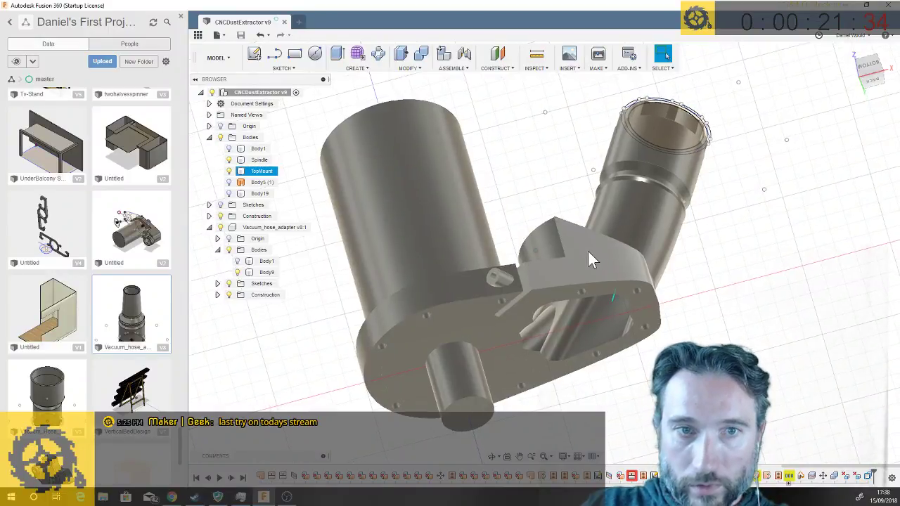
pyautogui.click(512, 226)
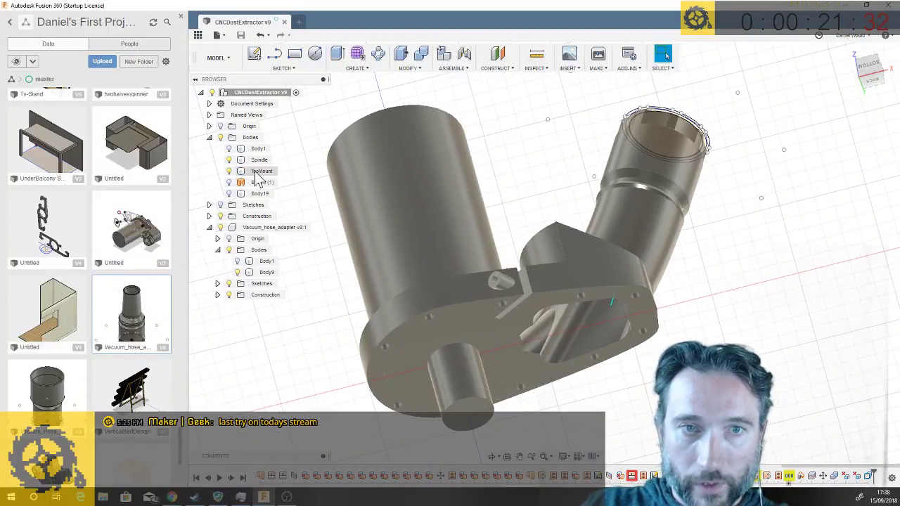
pyautogui.rightClick(257, 176)
pyautogui.click(283, 271)
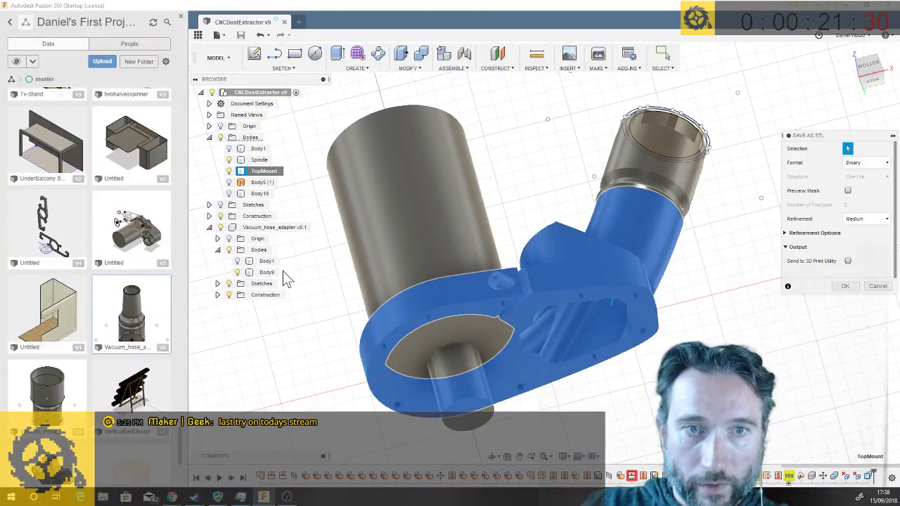
pyautogui.click(847, 285)
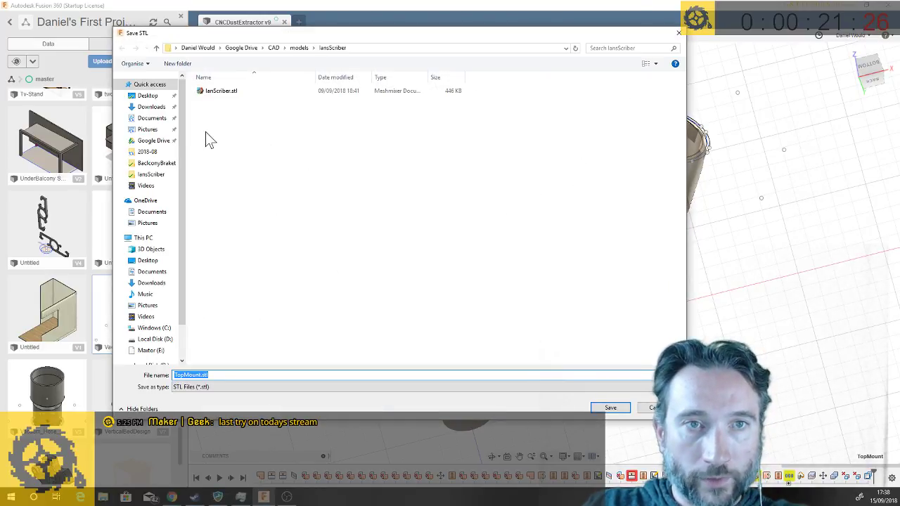
# - Create a CNCDustShoe folder inside the models folder and save the mesh there as TopMount.stl
pyautogui.click(298, 48)
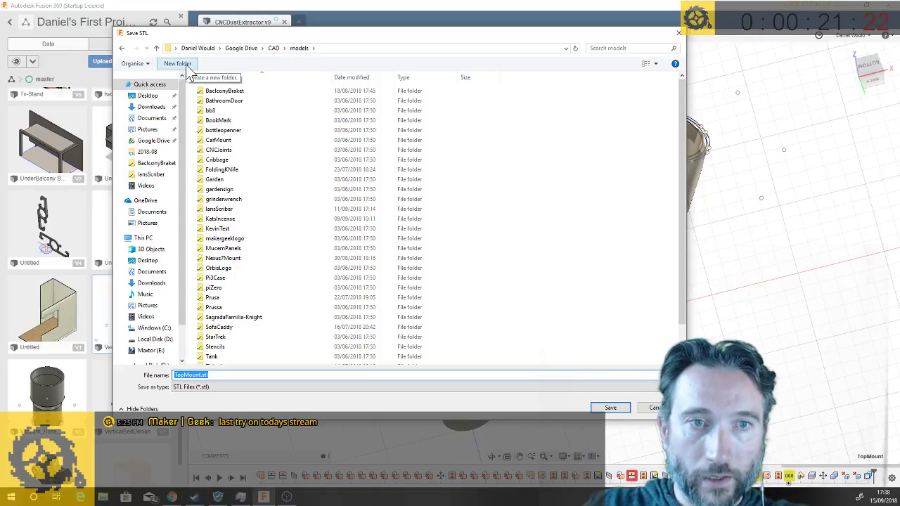
pyautogui.click(188, 69)
pyautogui.write('C')
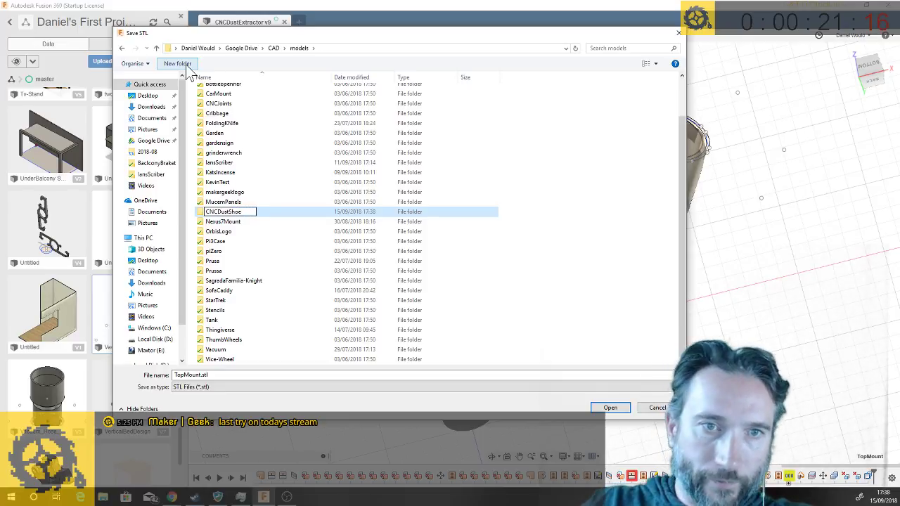
pyautogui.write('NCDustShoe')
pyautogui.press('Return')
pyautogui.doubleClick(221, 104)
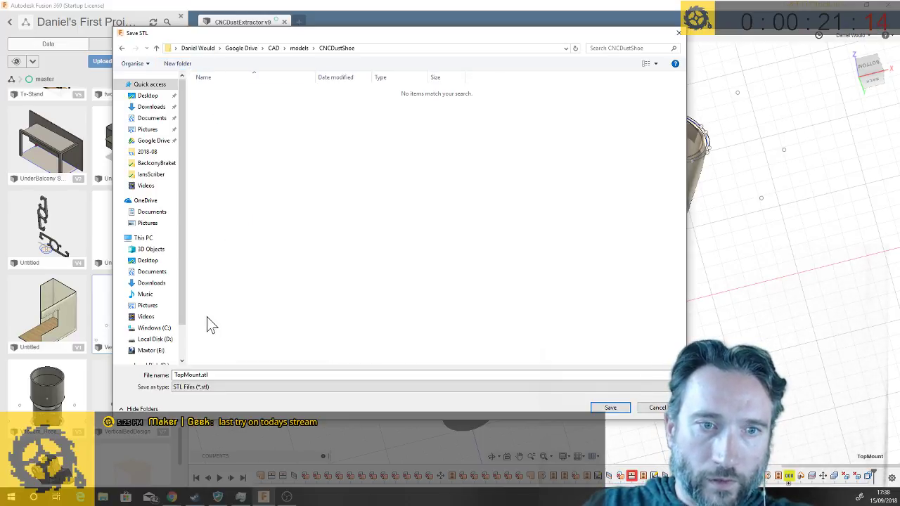
pyautogui.click(618, 408)
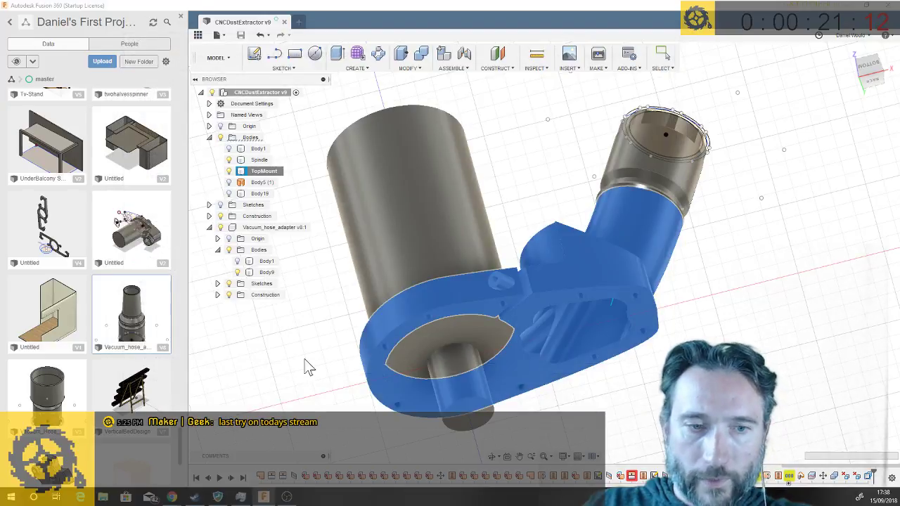
# - Launch Prusa3D Slic3r MK3 and move its window clear for working
pyautogui.click(10, 496)
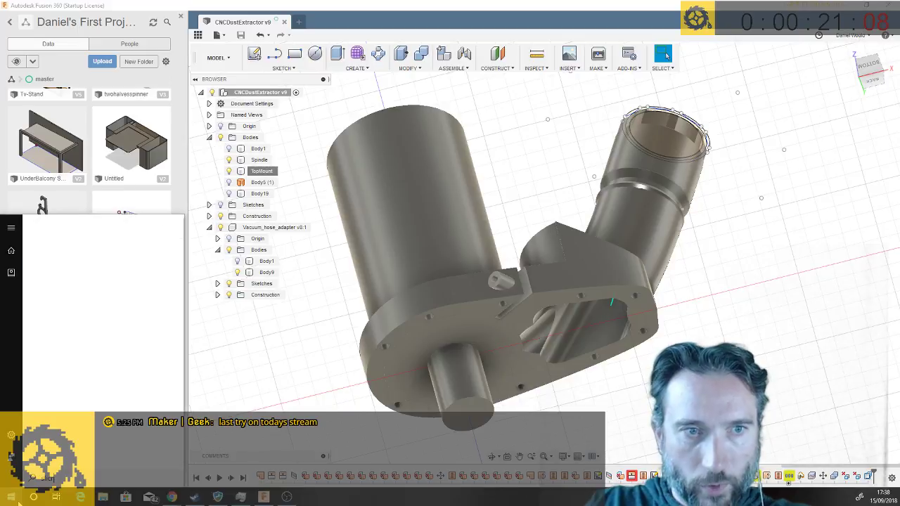
pyautogui.write('slicr')
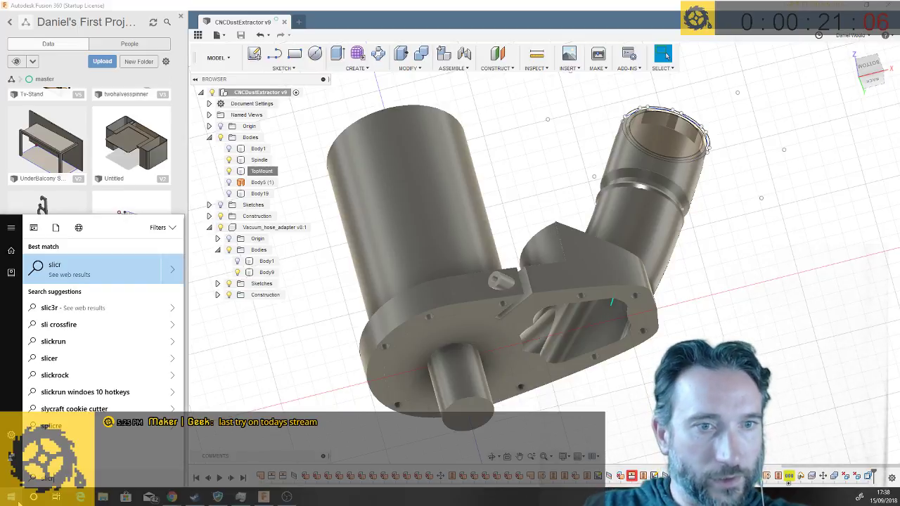
pyautogui.press('BackSpace')
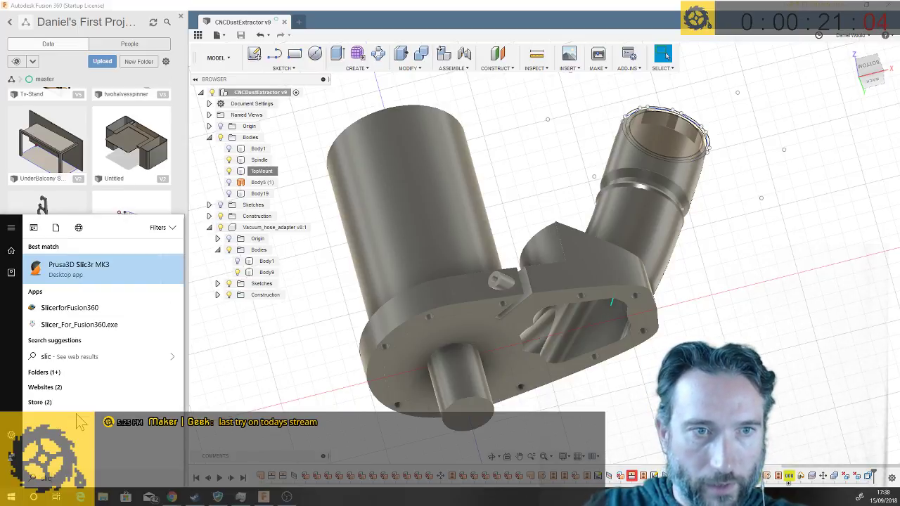
pyautogui.click(81, 268)
pyautogui.click(410, 273)
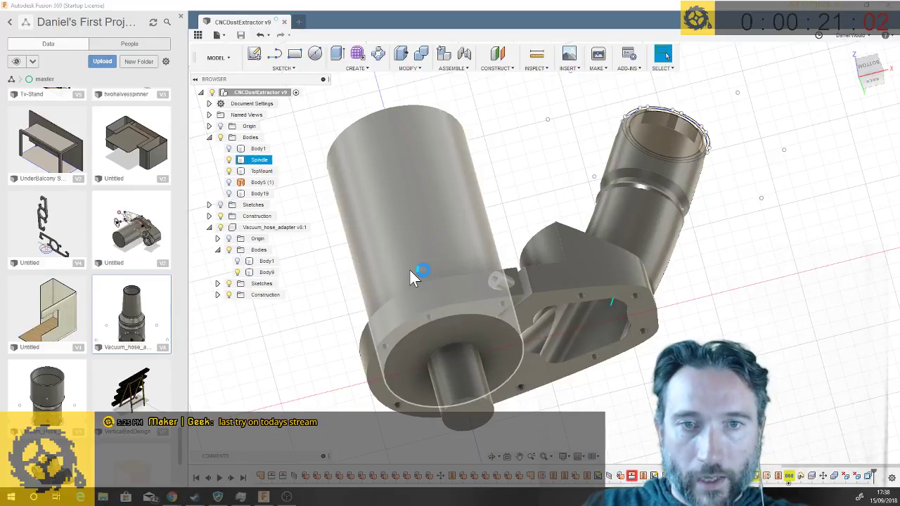
pyautogui.click(400, 295)
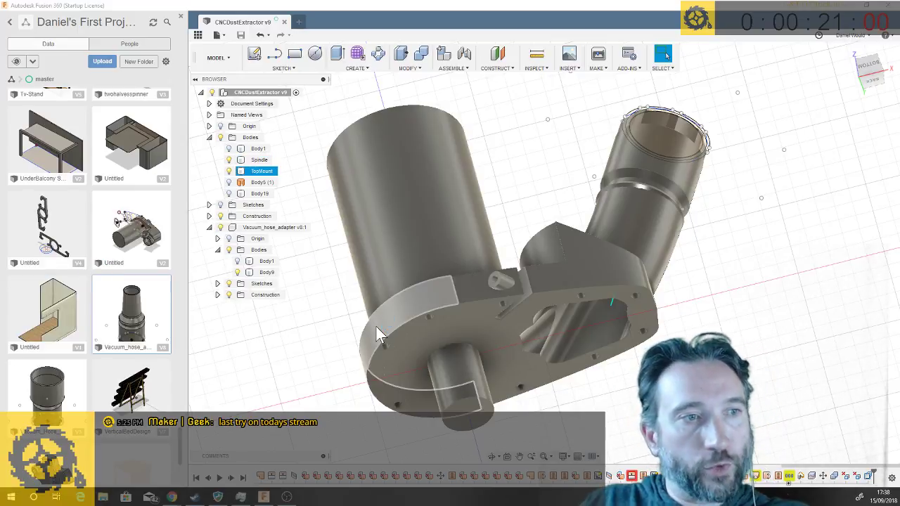
pyautogui.click(420, 236)
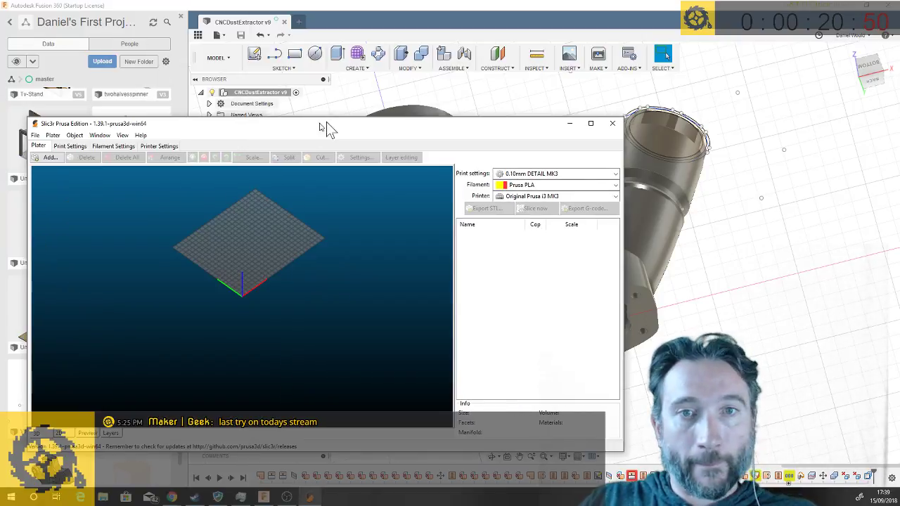
pyautogui.moveTo(328, 126); pyautogui.dragTo(453, 107)
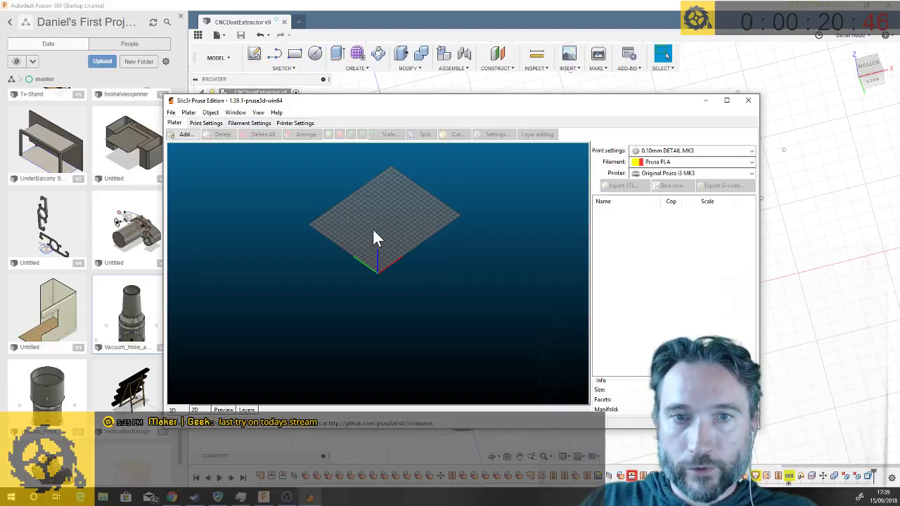
# - Load TopMount.stl from the CNCDustShoe folder inside the models folder onto the print bed
pyautogui.moveTo(372, 229); pyautogui.dragTo(363, 225)
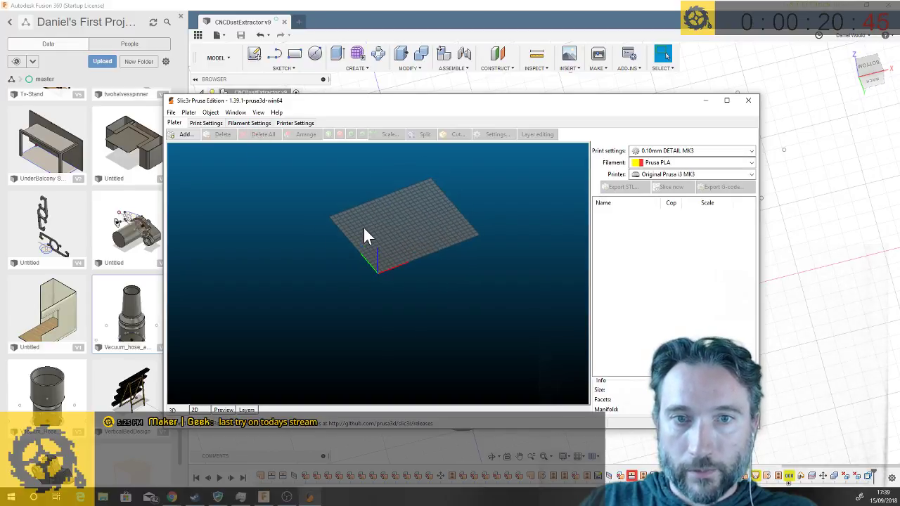
pyautogui.click(172, 114)
pyautogui.click(204, 121)
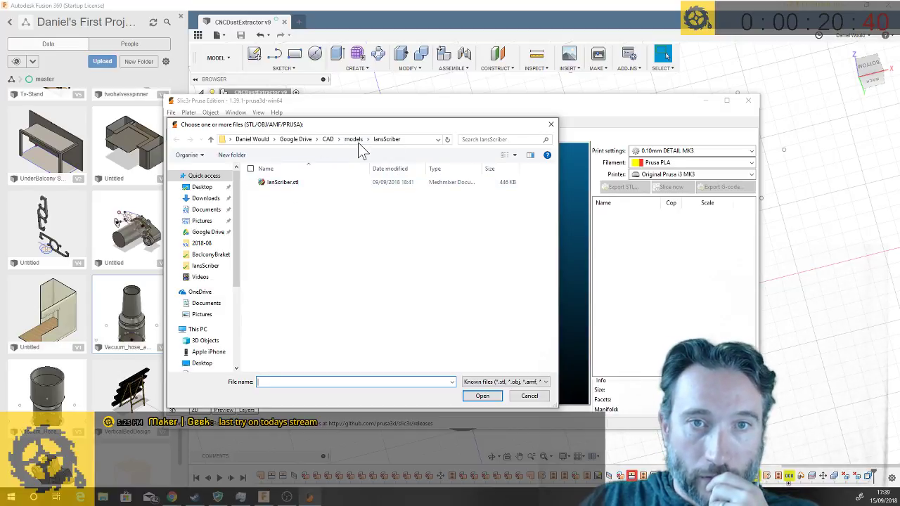
pyautogui.click(354, 140)
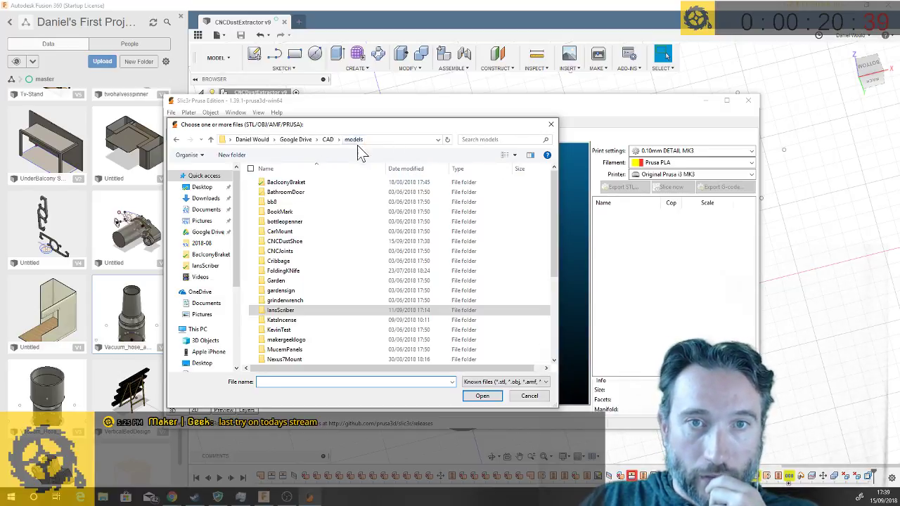
pyautogui.click(293, 243)
pyautogui.doubleClick(294, 246)
pyautogui.click(285, 184)
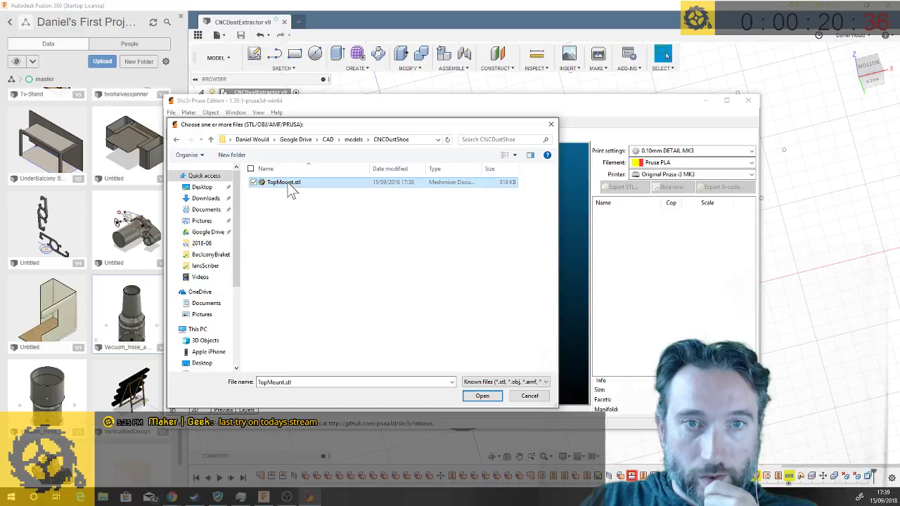
pyautogui.click(482, 395)
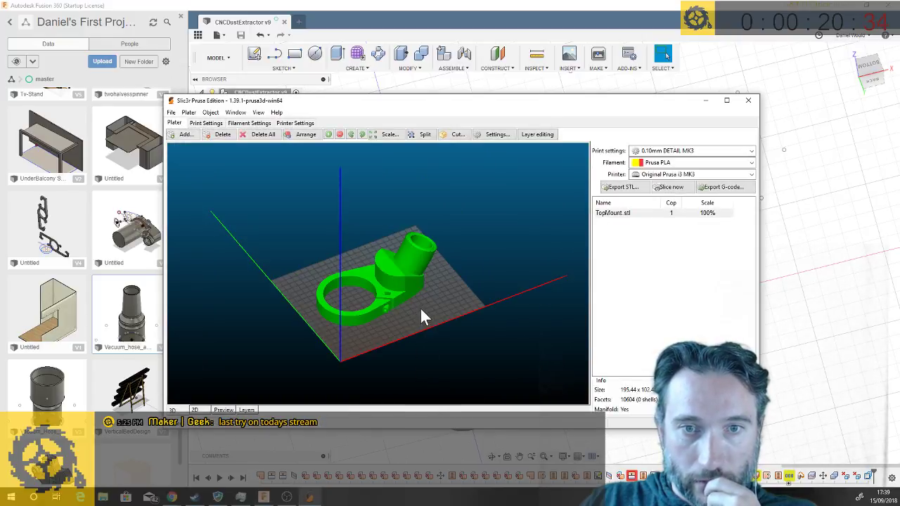
# - Choose the 0.20mm FAST MK3 print settings and slice the TopMount model
pyautogui.scroll(6, 421, 308)
pyautogui.moveTo(439, 359); pyautogui.dragTo(418, 351)
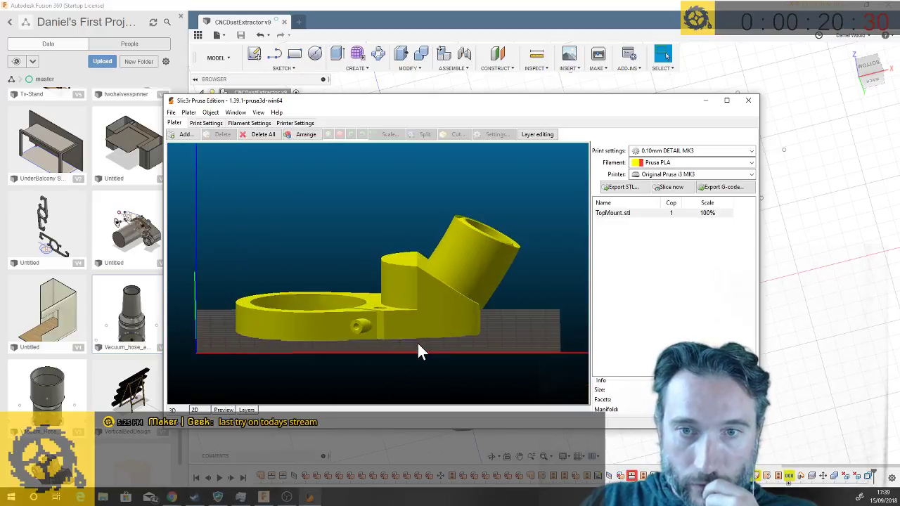
pyautogui.click(196, 124)
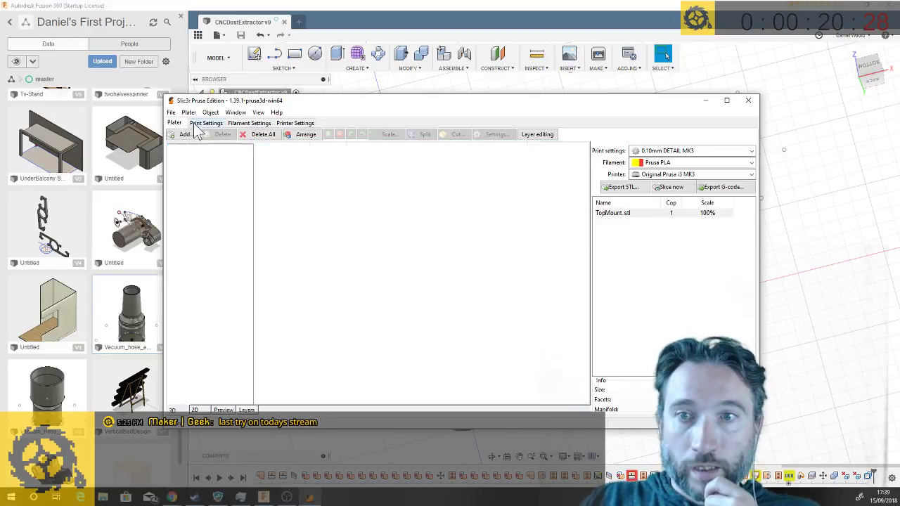
pyautogui.click(175, 124)
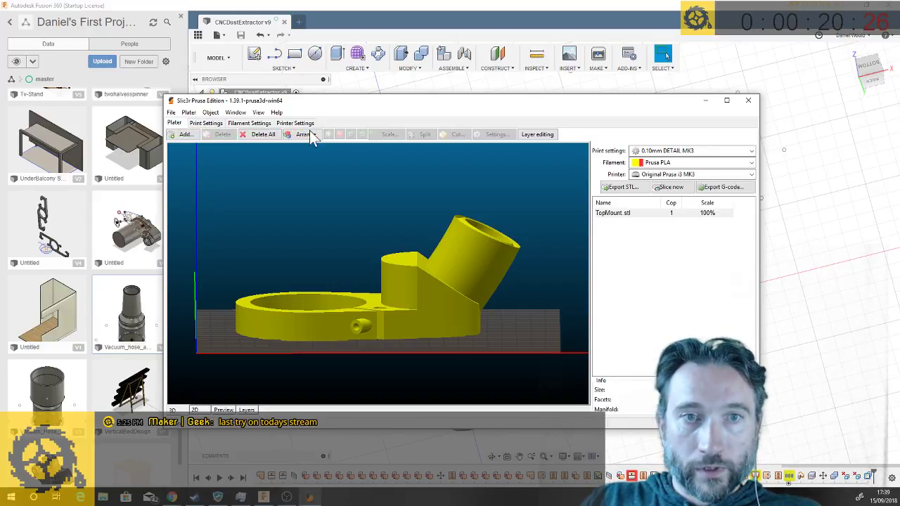
pyautogui.click(672, 151)
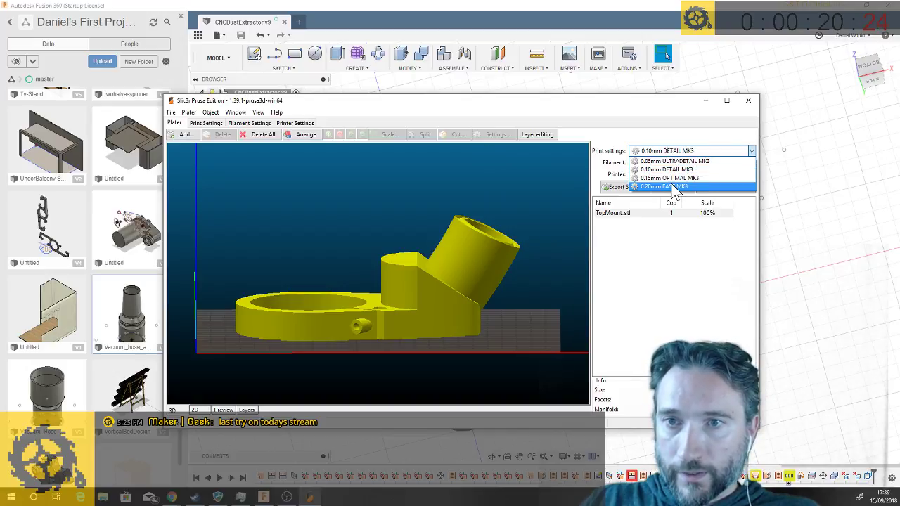
pyautogui.click(674, 187)
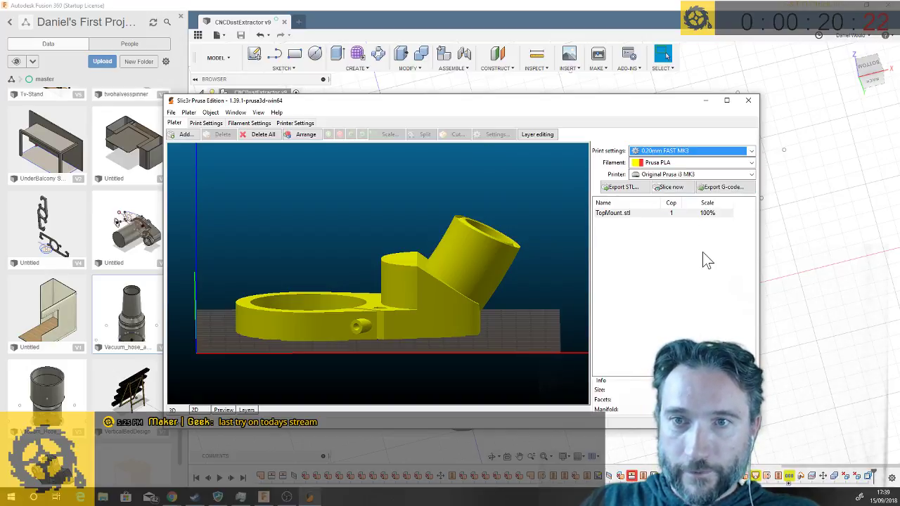
pyautogui.click(677, 189)
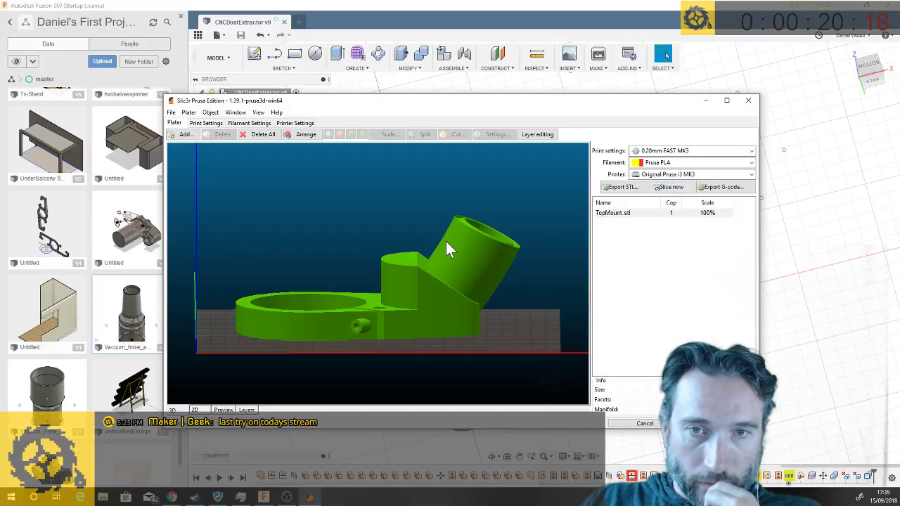
# - Examine the sliced TopMount toolpath preview, lowering the displayed layer range to inspect the angled tube
pyautogui.click(223, 409)
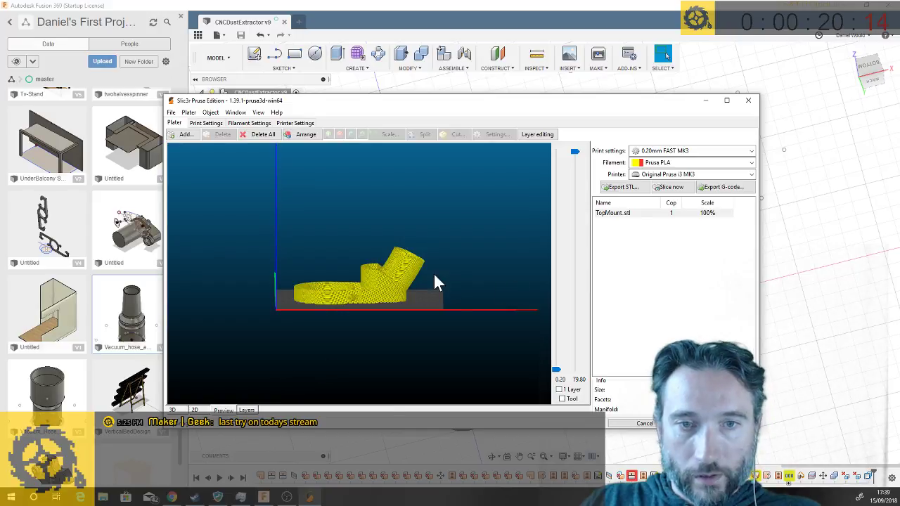
pyautogui.scroll(6, 433, 281)
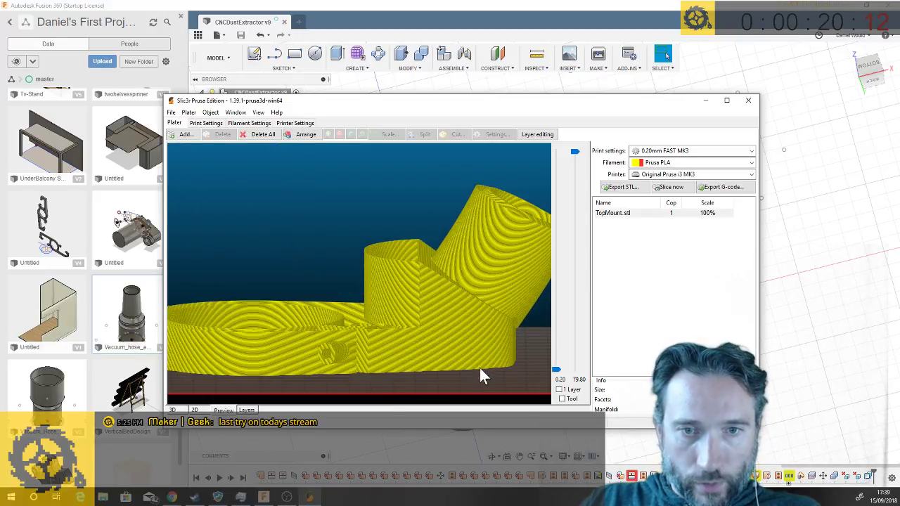
pyautogui.scroll(-10, 480, 368)
pyautogui.moveTo(479, 368); pyautogui.dragTo(441, 371)
pyautogui.scroll(-3, 401, 297)
pyautogui.scroll(8, 401, 300)
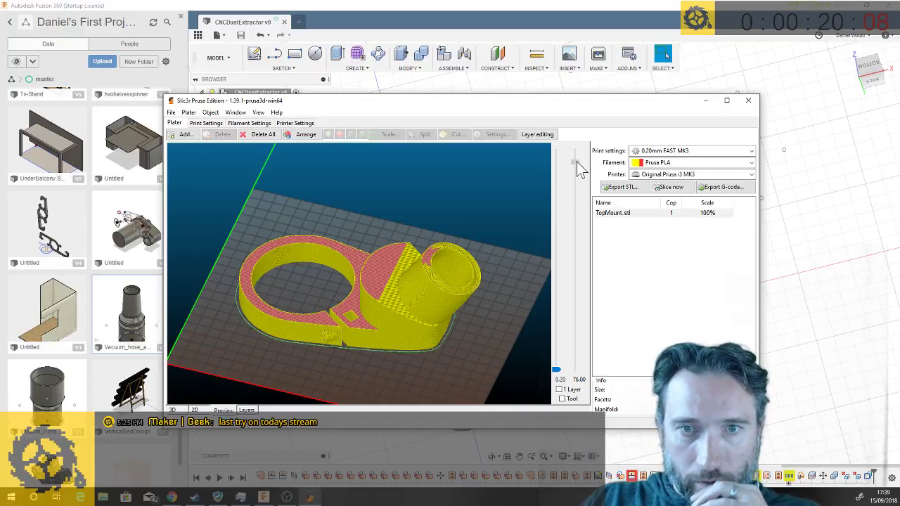
pyautogui.moveTo(577, 162); pyautogui.dragTo(566, 204)
# - Enable support material generation with an overhang threshold of 15° and reslice the model
pyautogui.click(211, 124)
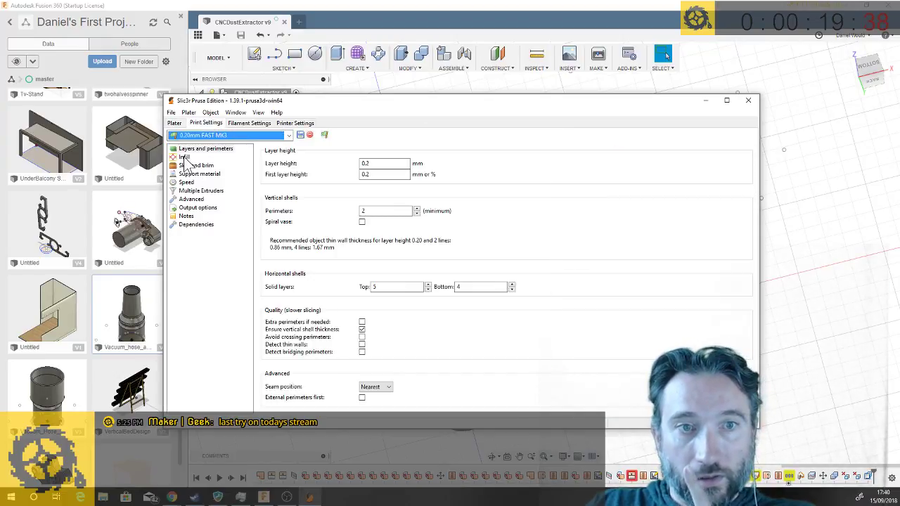
pyautogui.click(198, 174)
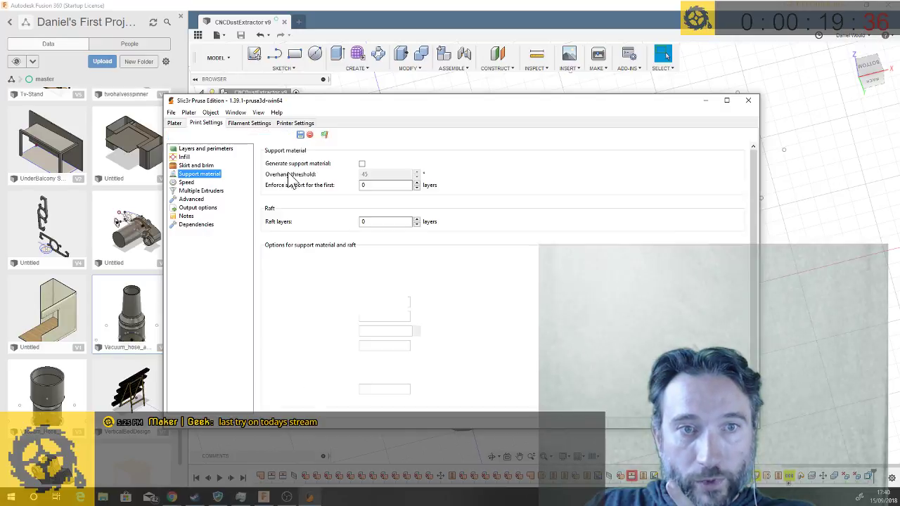
pyautogui.click(362, 164)
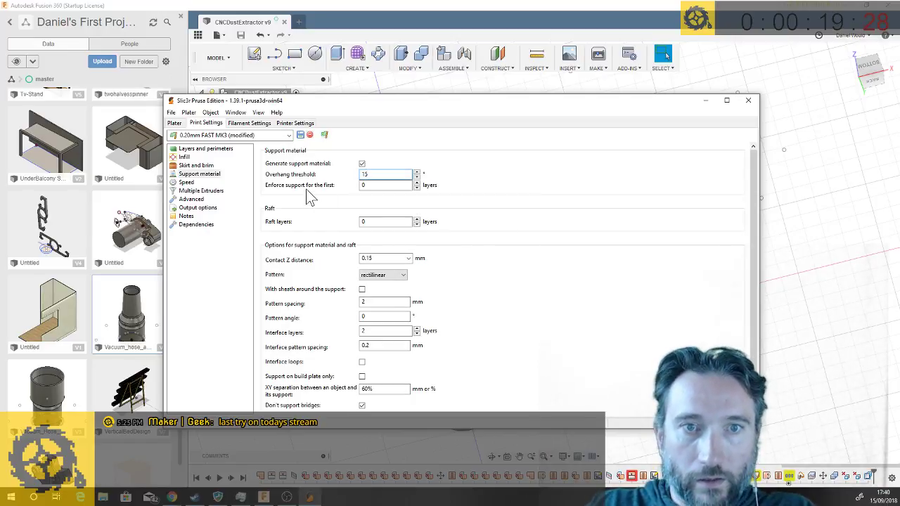
pyautogui.click(200, 149)
pyautogui.click(175, 123)
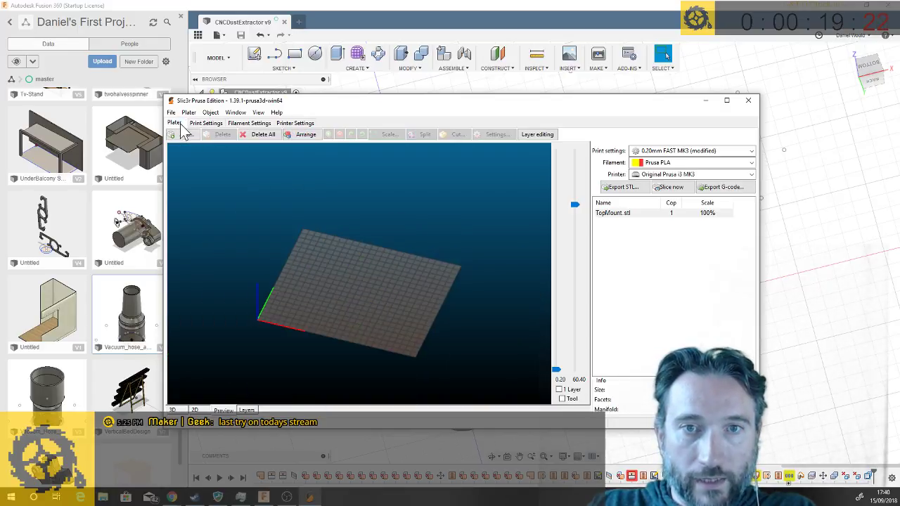
pyautogui.click(659, 188)
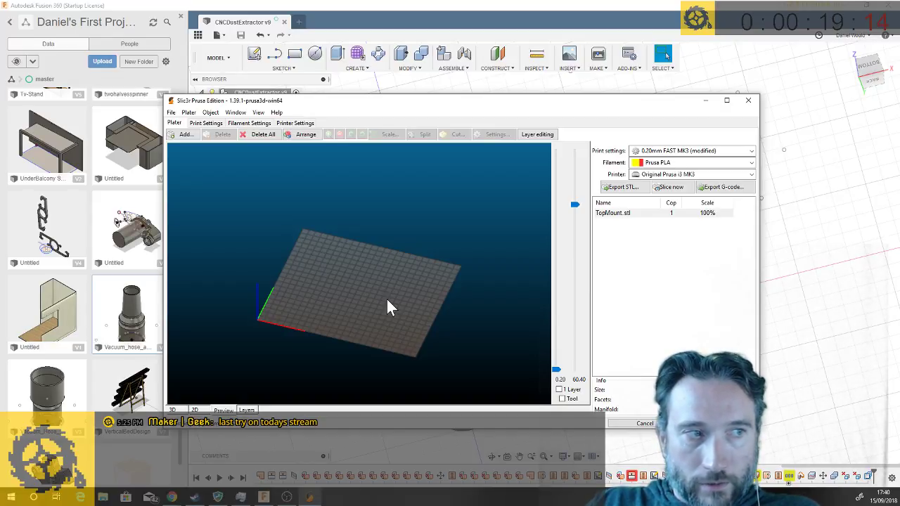
# - Examine the generated supports under the tube and clamp screw boss through the preview's layers, from the first layer upwards
pyautogui.scroll(5, 380, 302)
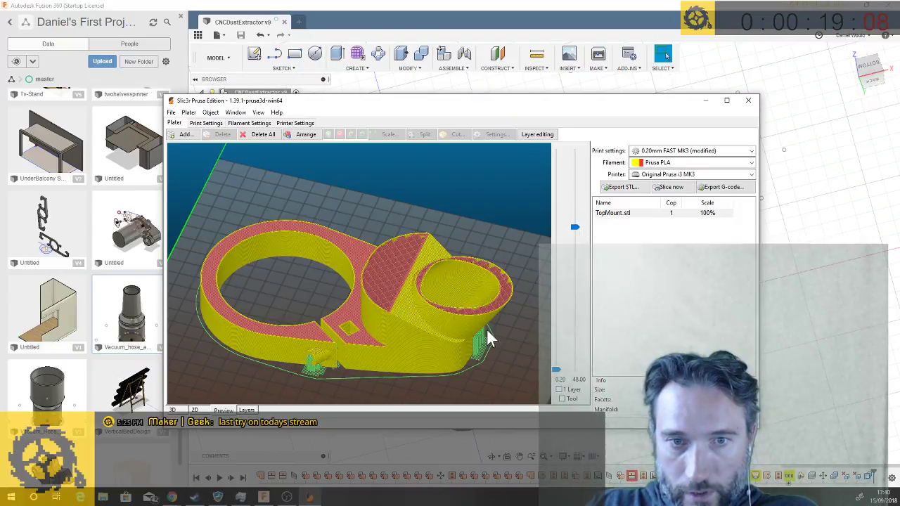
pyautogui.moveTo(471, 359)
pyautogui.mouseDown()
pyautogui.moveTo(432, 342)
pyautogui.moveTo(466, 343)
pyautogui.mouseUp()
pyautogui.scroll(4, 466, 345)
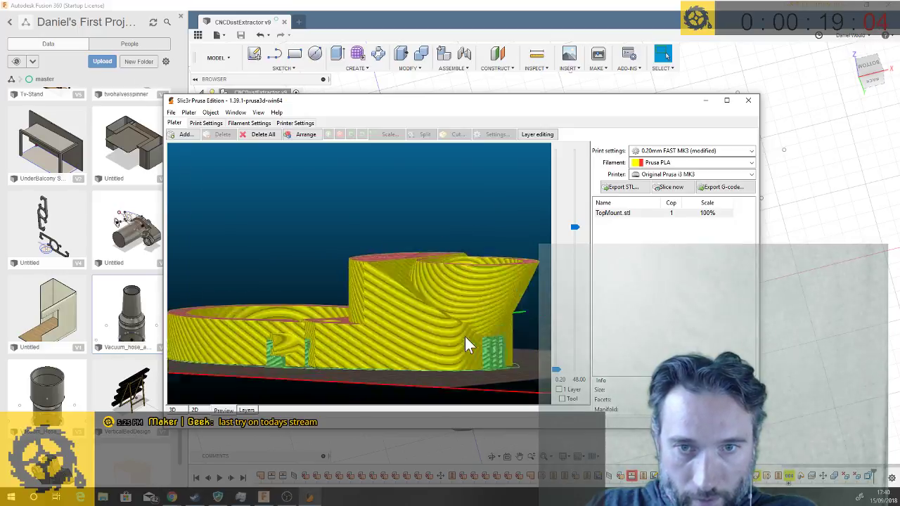
pyautogui.moveTo(576, 228); pyautogui.dragTo(578, 380)
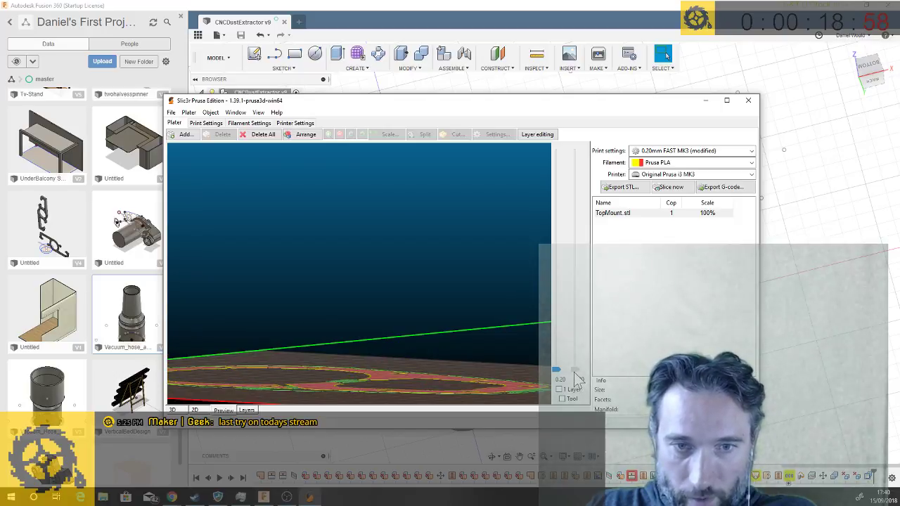
pyautogui.moveTo(387, 384); pyautogui.dragTo(385, 393)
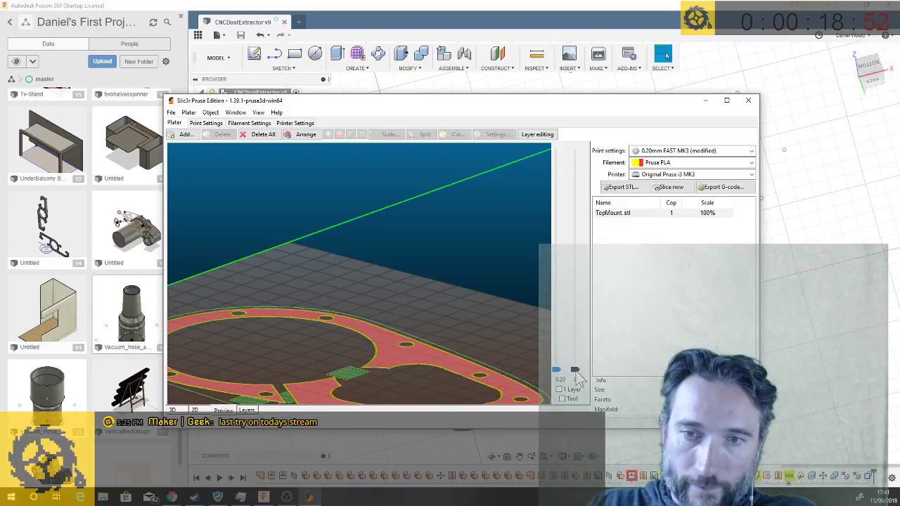
pyautogui.moveTo(575, 371); pyautogui.dragTo(575, 359)
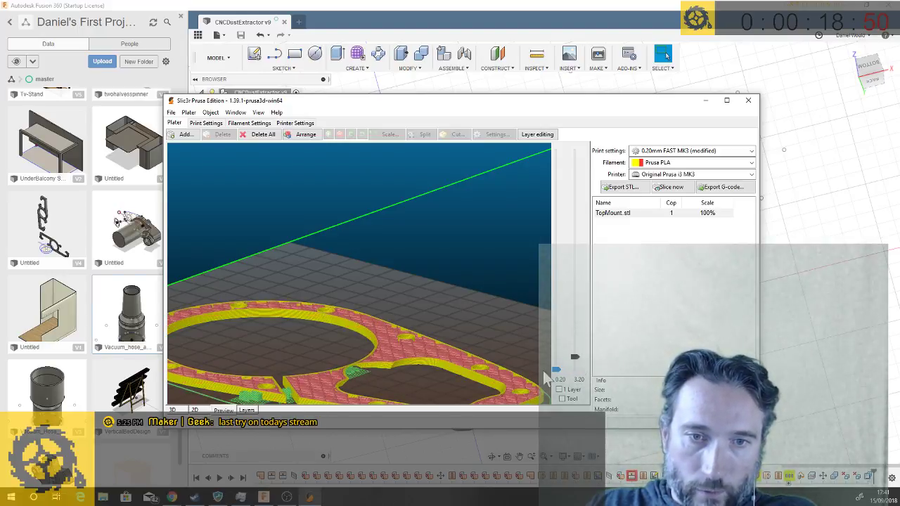
pyautogui.moveTo(490, 399); pyautogui.dragTo(536, 389)
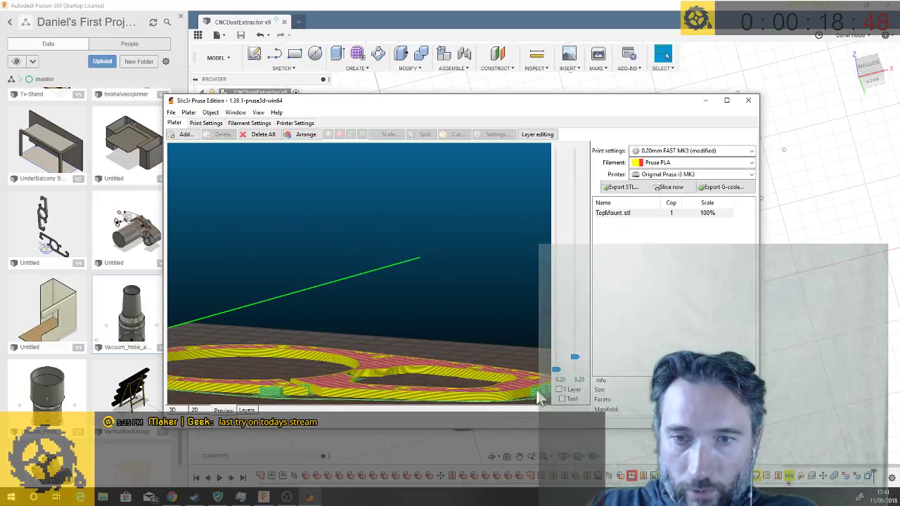
pyautogui.moveTo(576, 359); pyautogui.dragTo(576, 296)
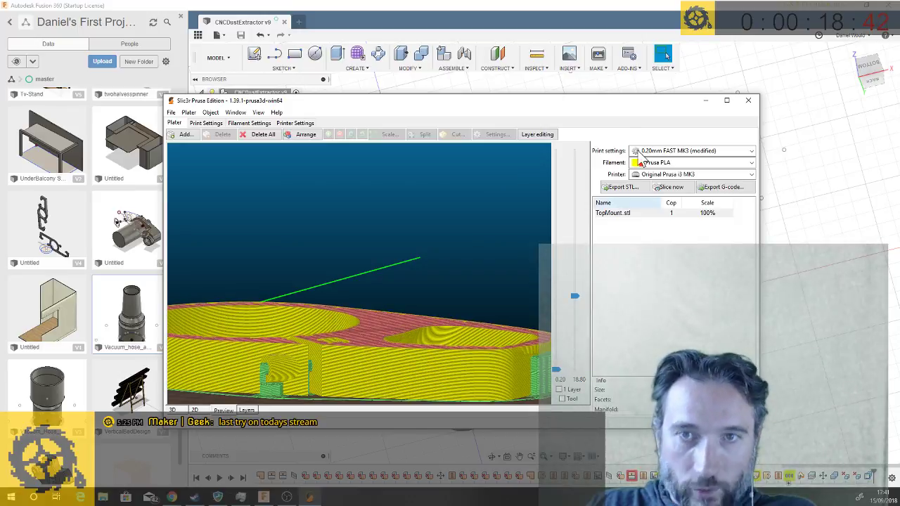
# - Switch to Fusion 360 and bring the TopMount's outer end below the angled hose tube into close view
pyautogui.click(569, 31)
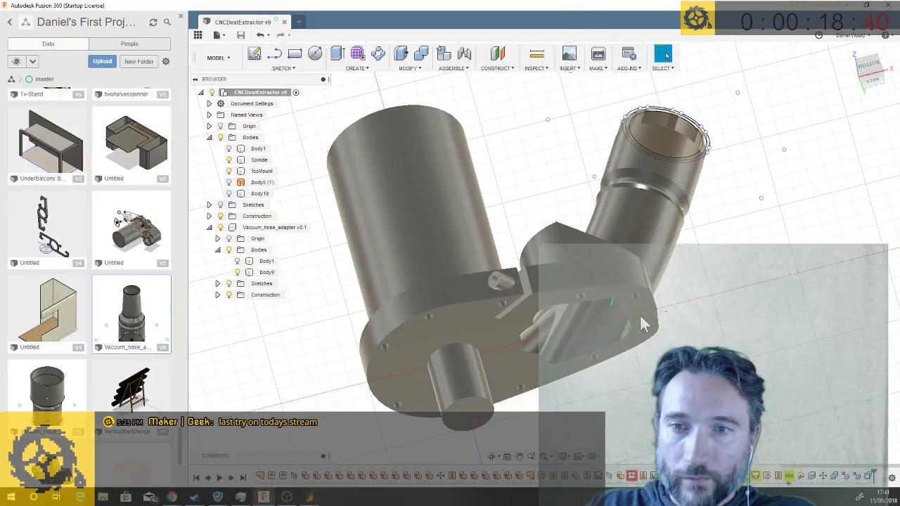
pyautogui.click(622, 319)
pyautogui.click(708, 334)
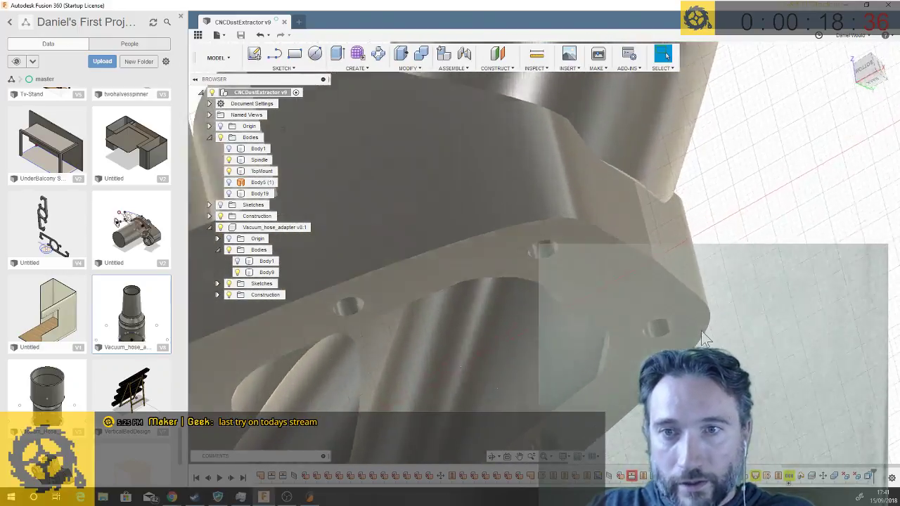
pyautogui.press('q')
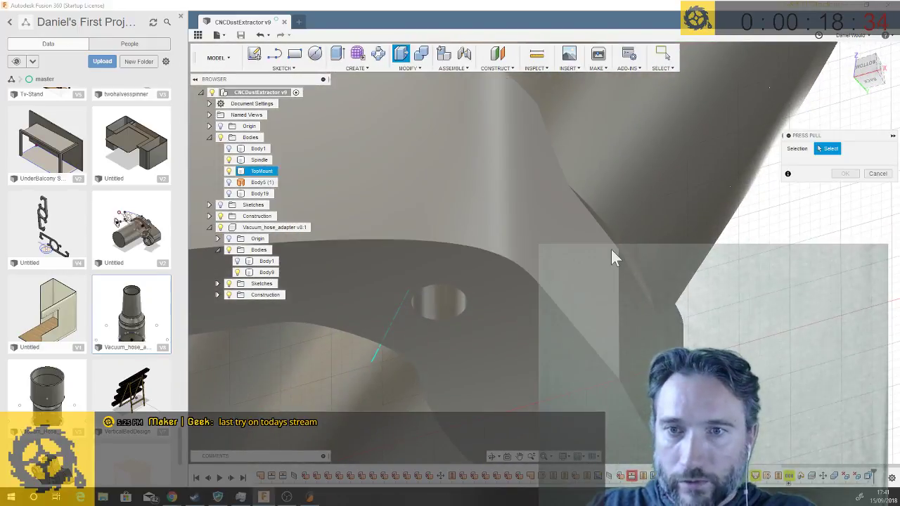
pyautogui.click(610, 240)
pyautogui.press('Escape')
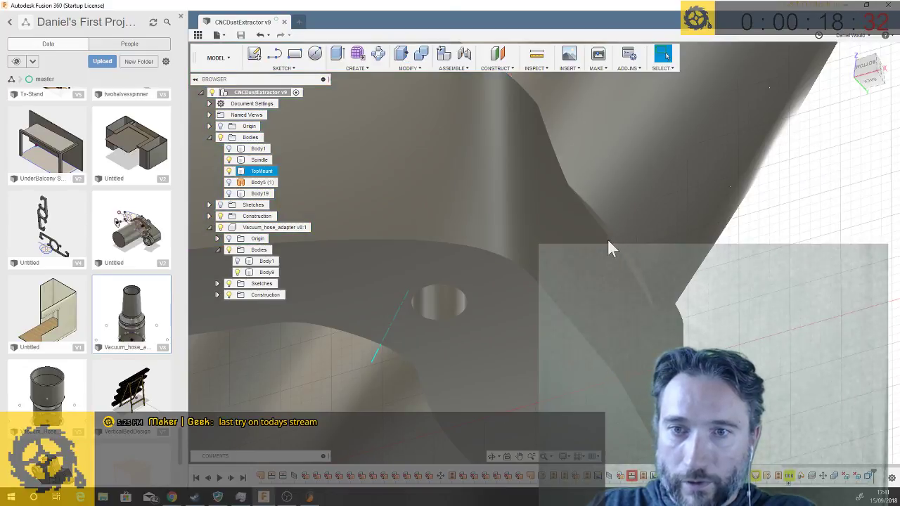
# - Fillet the two edges of the thin sliver where the TopMount's end wall meets the angled tube, with a constant radius of 0.50 mm
pyautogui.click(610, 243)
pyautogui.press('f')
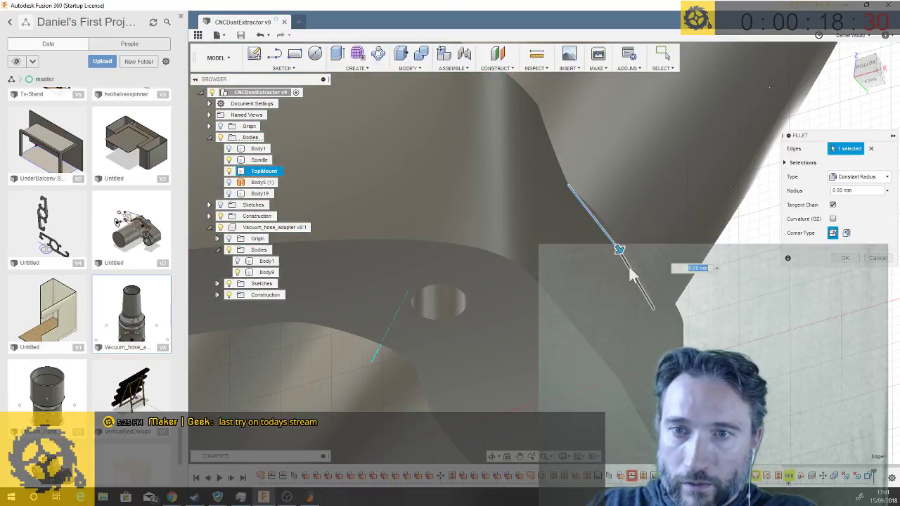
pyautogui.keyDown('shift'); pyautogui.moveTo(642, 275); pyautogui.dragTo(663, 192, button='middle'); pyautogui.keyUp('shift')
pyautogui.moveTo(659, 180)
pyautogui.mouseDown()
pyautogui.moveTo(671, 198)
pyautogui.moveTo(659, 176)
pyautogui.mouseUp()
pyautogui.scroll(4, 659, 179)
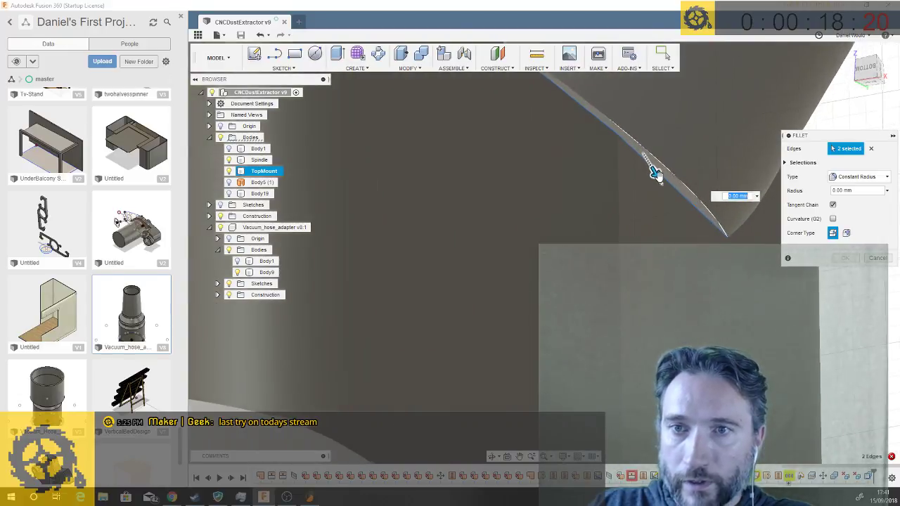
pyautogui.keyDown('shift'); pyautogui.moveTo(654, 175); pyautogui.dragTo(633, 221, button='middle'); pyautogui.keyUp('shift')
pyautogui.moveTo(630, 220); pyautogui.dragTo(635, 227)
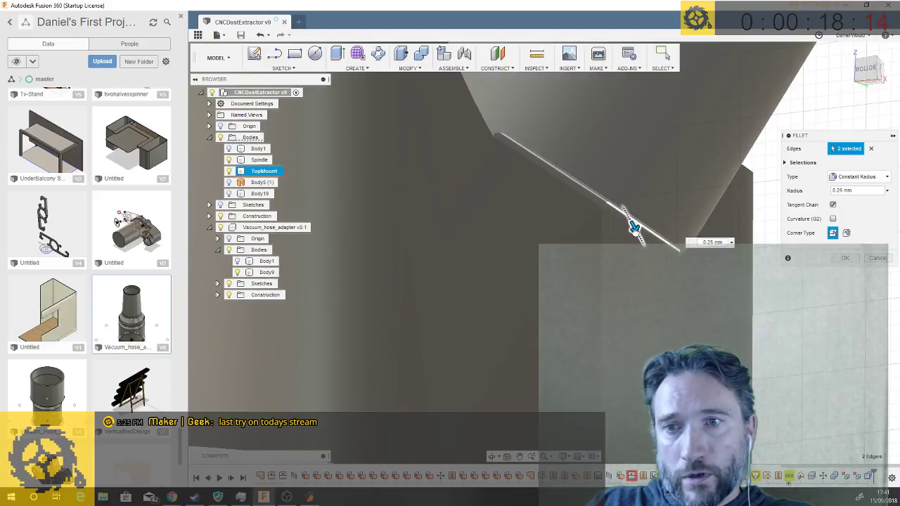
pyautogui.moveTo(634, 226); pyautogui.dragTo(637, 233)
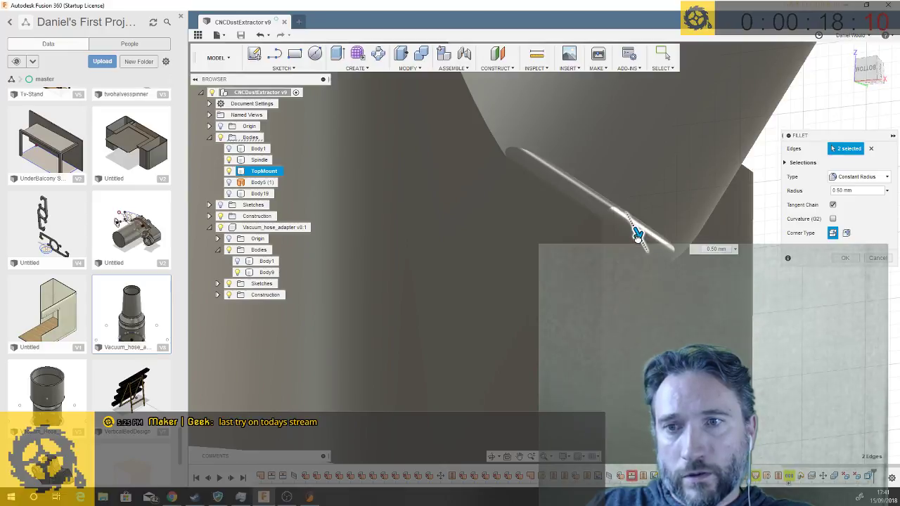
pyautogui.scroll(4, 638, 235)
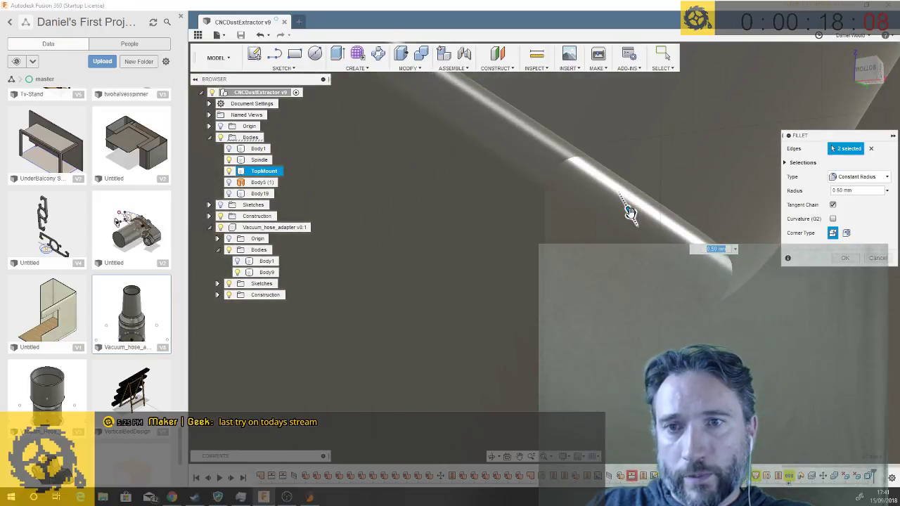
# - Fillet the two selected TopMount edges with a 0.6 mm constant radius and save the design as a new version
pyautogui.moveTo(630, 213)
pyautogui.mouseDown()
pyautogui.moveTo(637, 230)
pyautogui.moveTo(635, 223)
pyautogui.mouseUp()
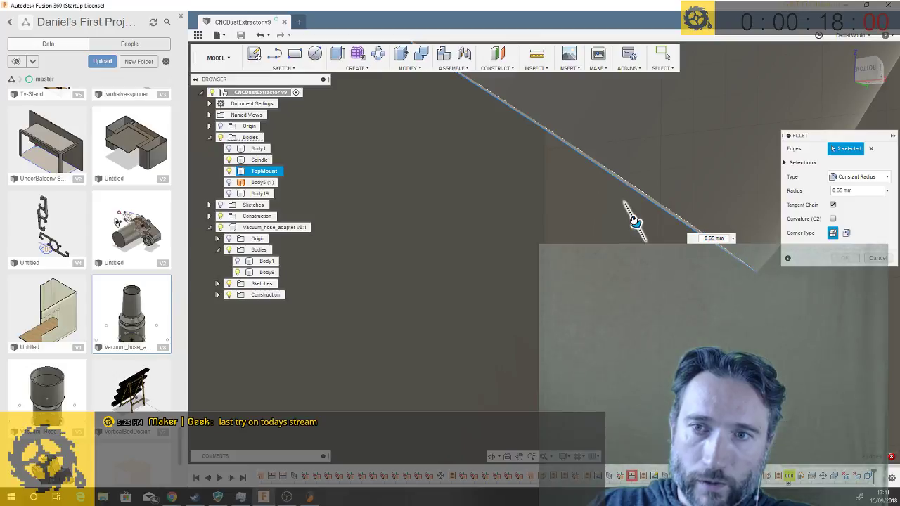
pyautogui.moveTo(635, 222); pyautogui.dragTo(629, 217)
pyautogui.scroll(3, 625, 218)
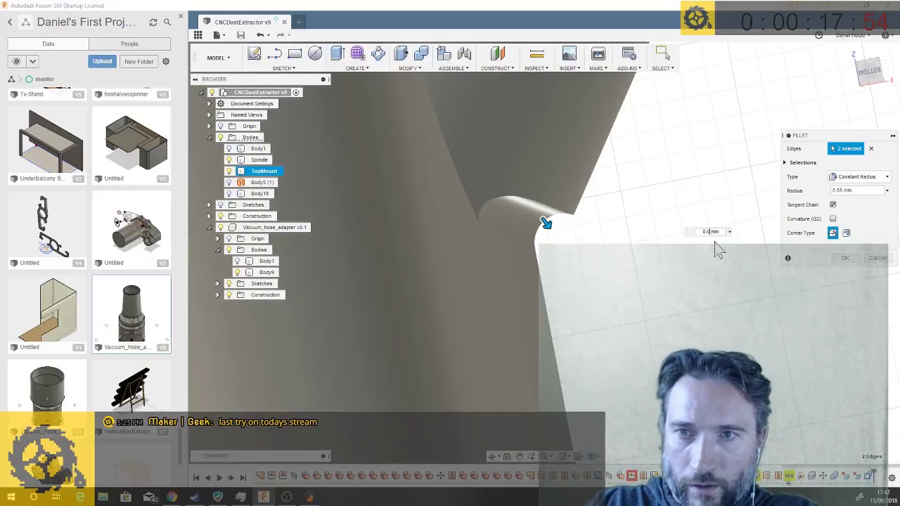
pyautogui.press('Return')
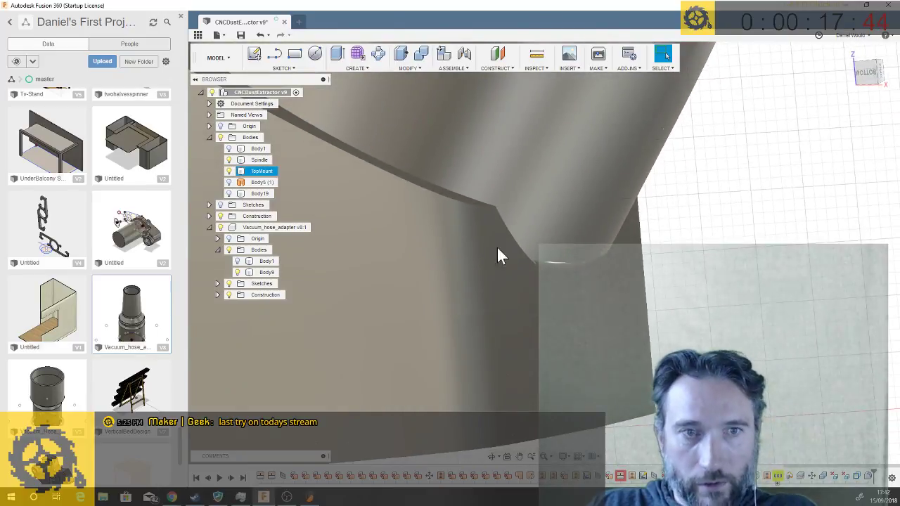
pyautogui.hotkey('ctrl', 's')
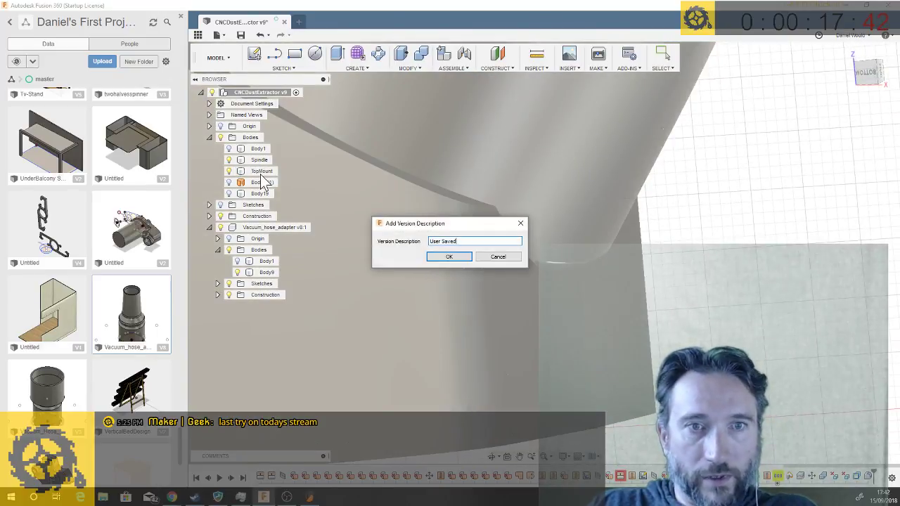
pyautogui.click(450, 258)
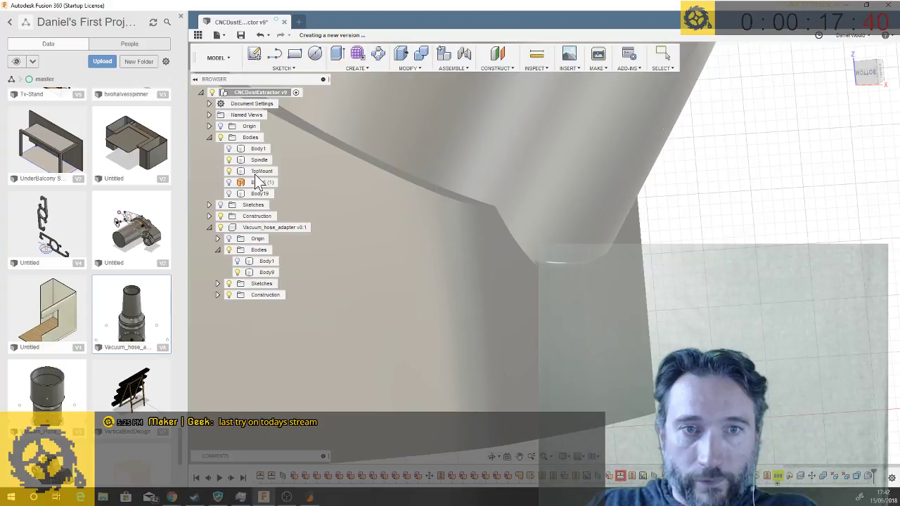
# - Export the TopMount body as a binary STL with medium refinement, overwriting TopMount.stl in the CNCDustShoe folder
pyautogui.rightClick(257, 180)
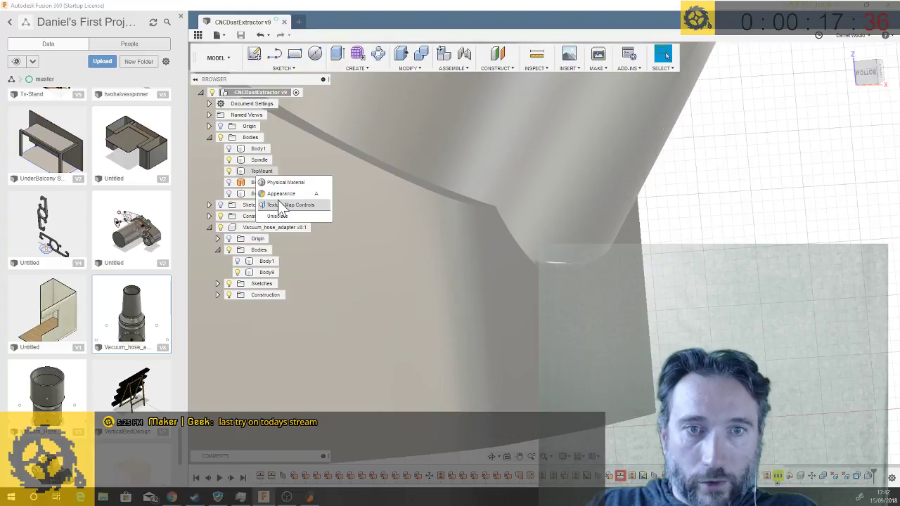
pyautogui.rightClick(253, 171)
pyautogui.click(288, 264)
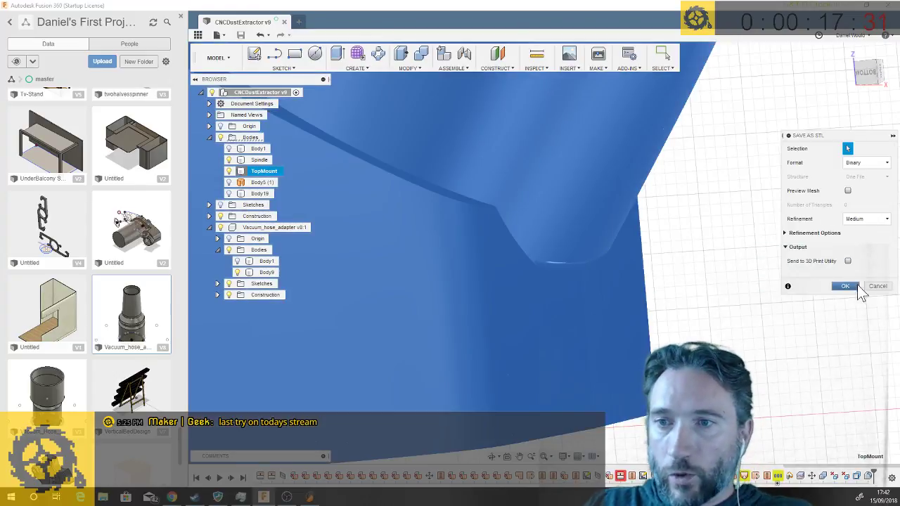
pyautogui.click(845, 285)
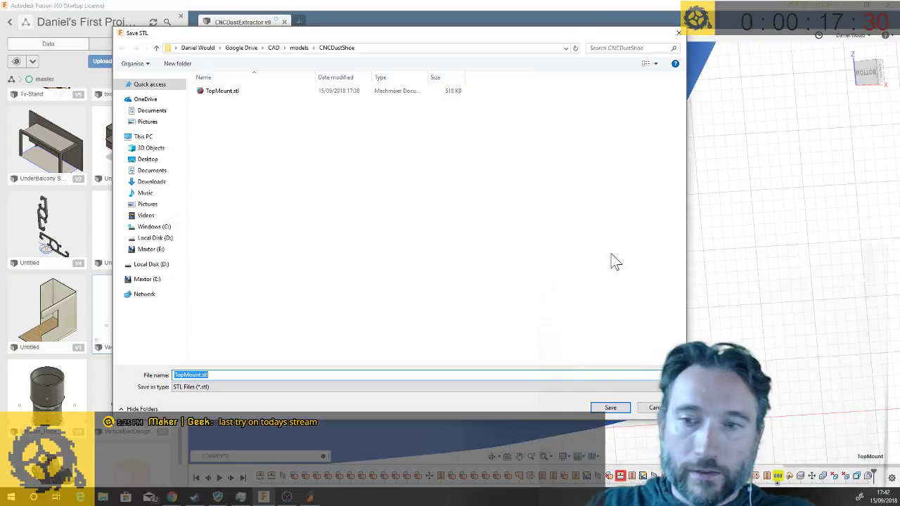
pyautogui.click(225, 92)
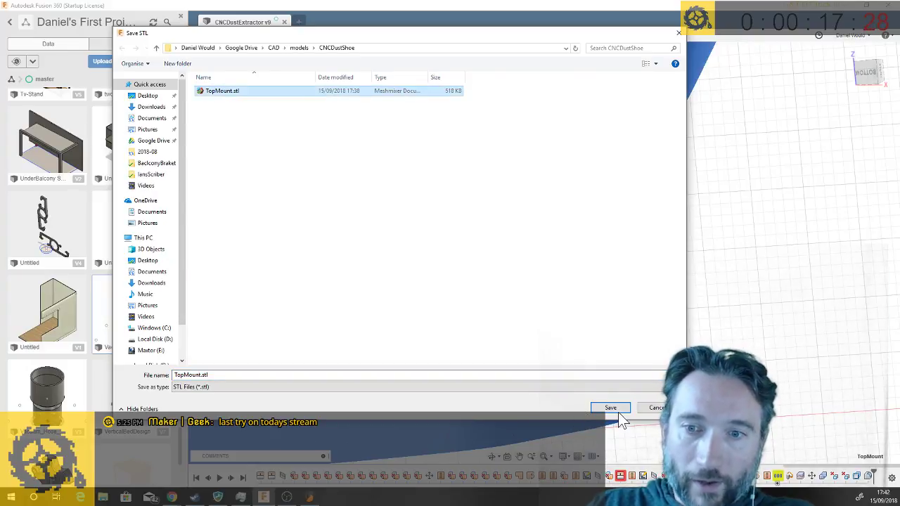
pyautogui.click(611, 408)
pyautogui.click(471, 248)
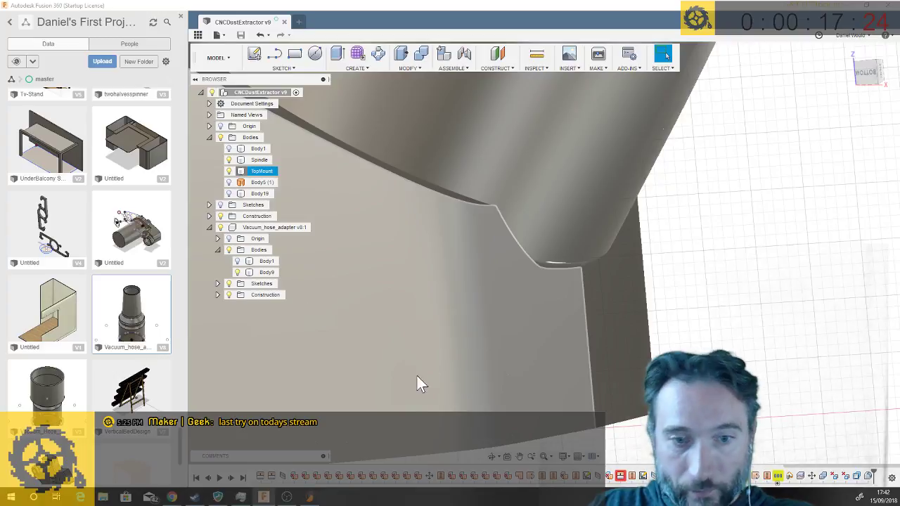
# - Switch to Slic3r Prusa Edition and remove the old TopMount model from the build plate
pyautogui.click(310, 497)
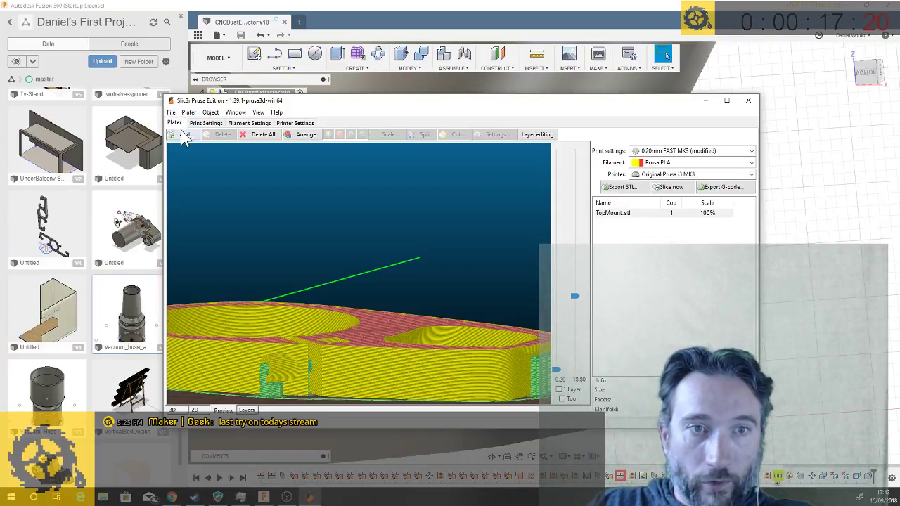
pyautogui.click(172, 410)
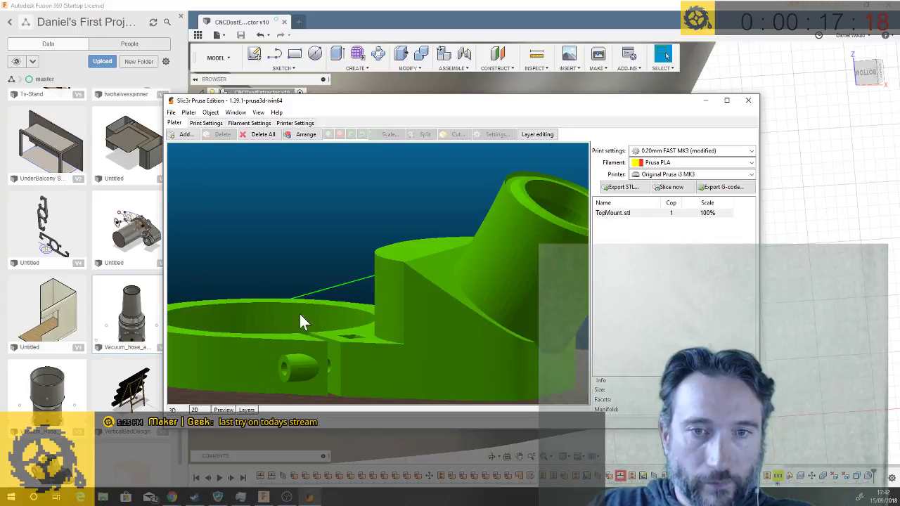
pyautogui.click(415, 313)
pyautogui.click(227, 135)
# - Load the newly exported TopMount.stl from the CNCDustShoe folder onto the build plate
pyautogui.click(171, 113)
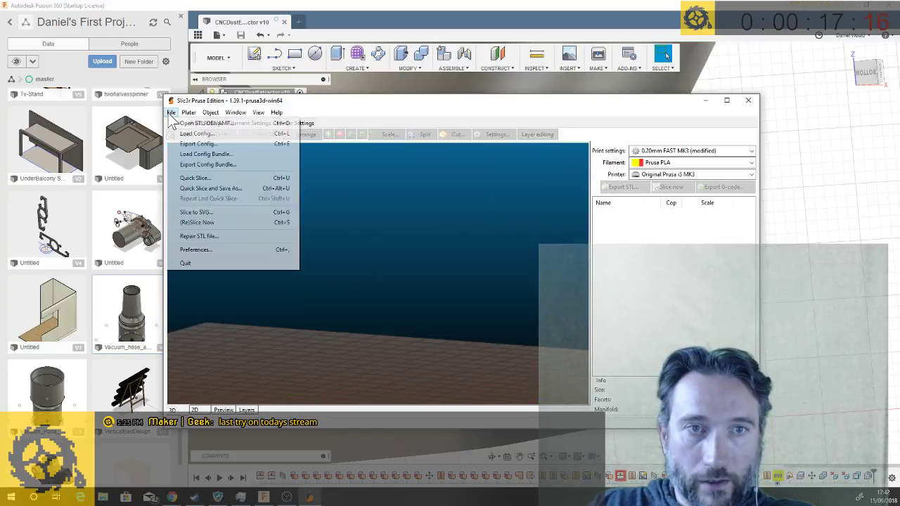
pyautogui.click(185, 124)
pyautogui.click(321, 183)
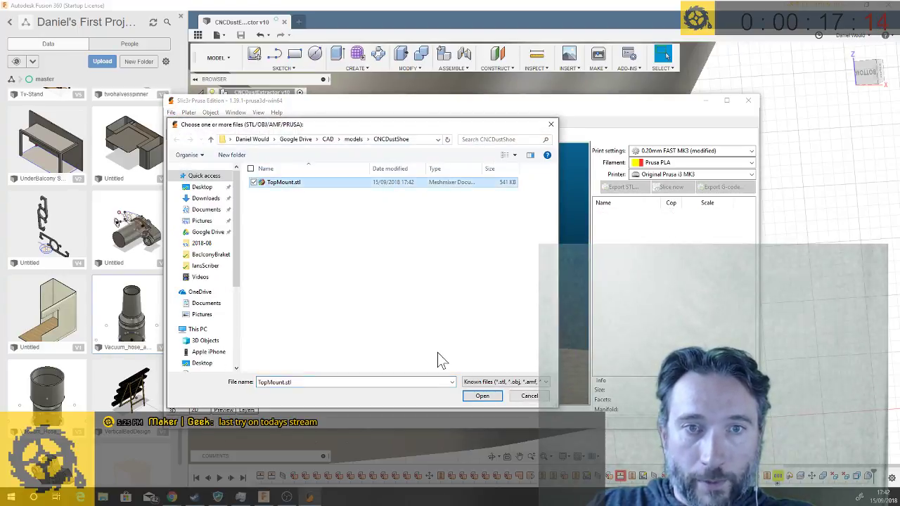
pyautogui.click(481, 396)
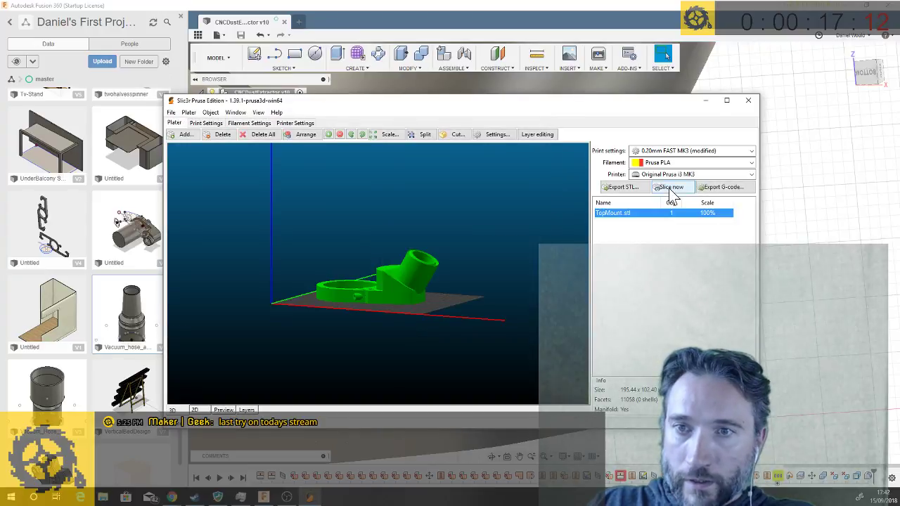
# - Slice the TopMount model with the 0.20mm FAST MK3 settings and show its toolpath preview
pyautogui.click(670, 188)
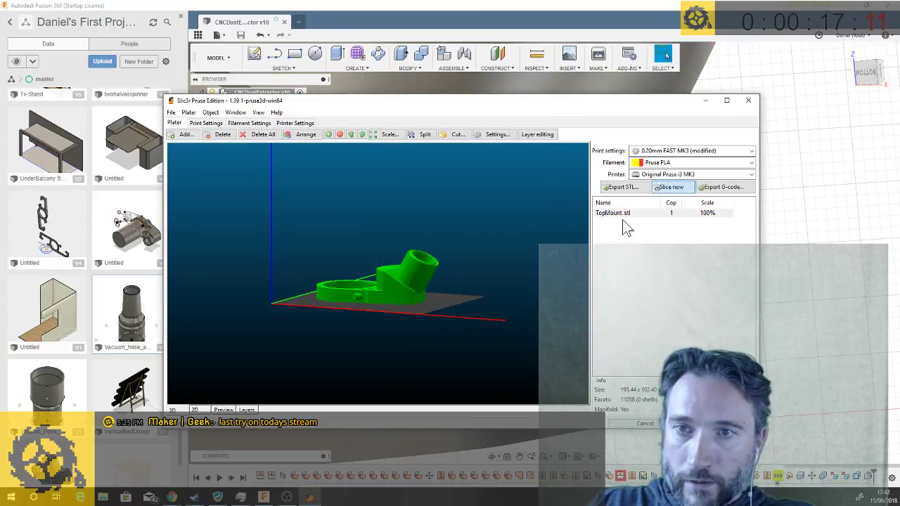
pyautogui.click(248, 412)
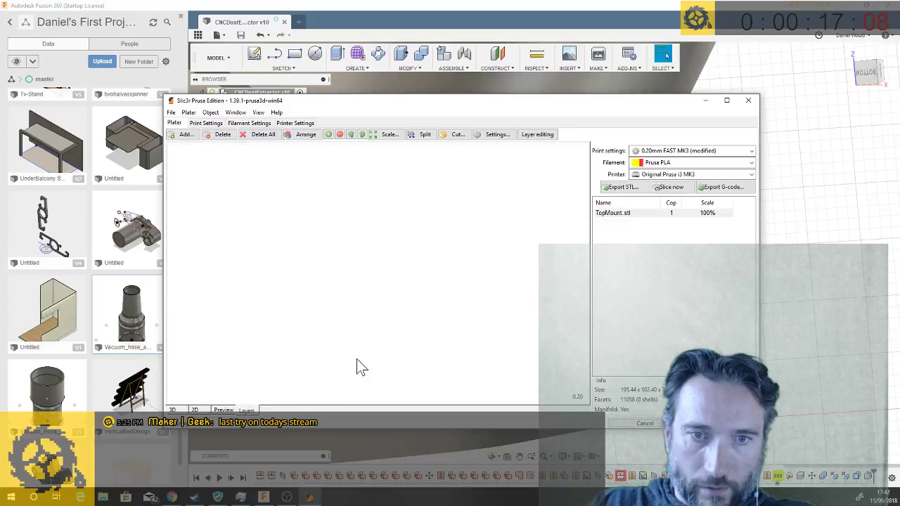
pyautogui.click(223, 411)
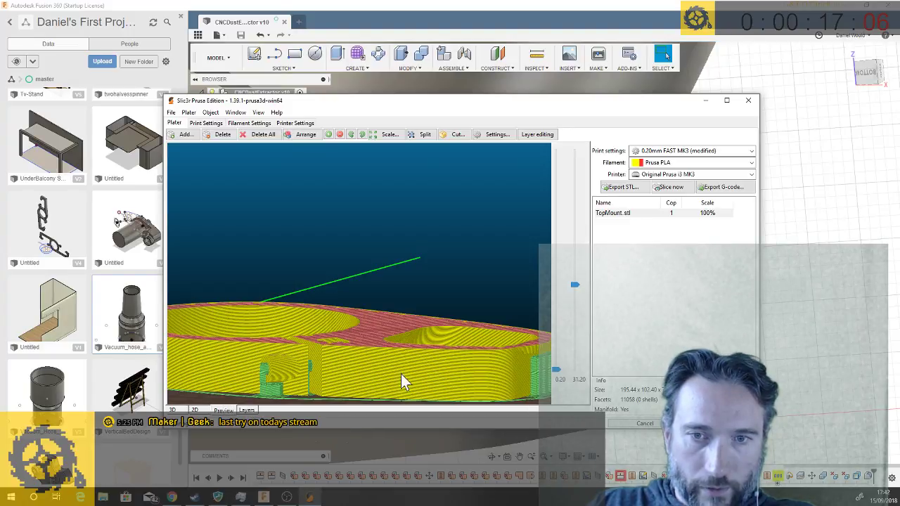
# - Examine the sliced layers up to about 27.8 mm height, checking the walls and infill around the hose opening
pyautogui.scroll(-10, 451, 369)
pyautogui.scroll(8, 396, 285)
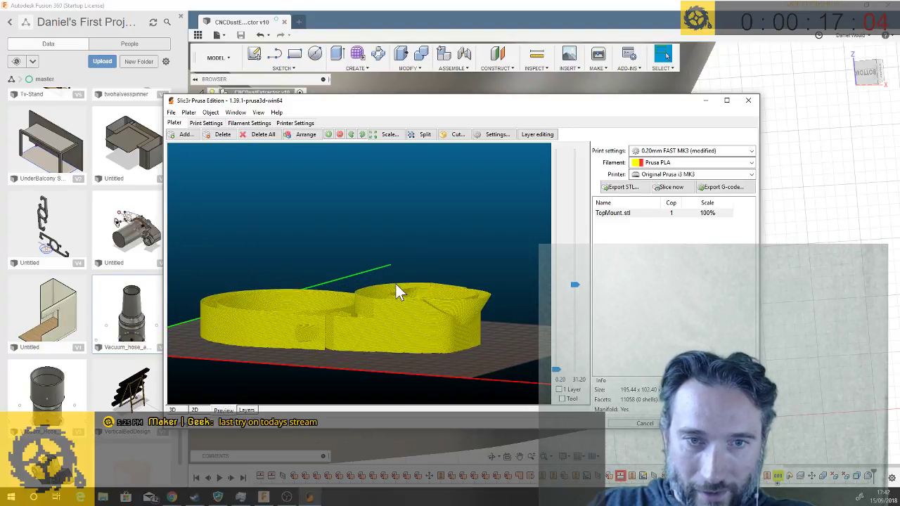
pyautogui.scroll(-8, 451, 295)
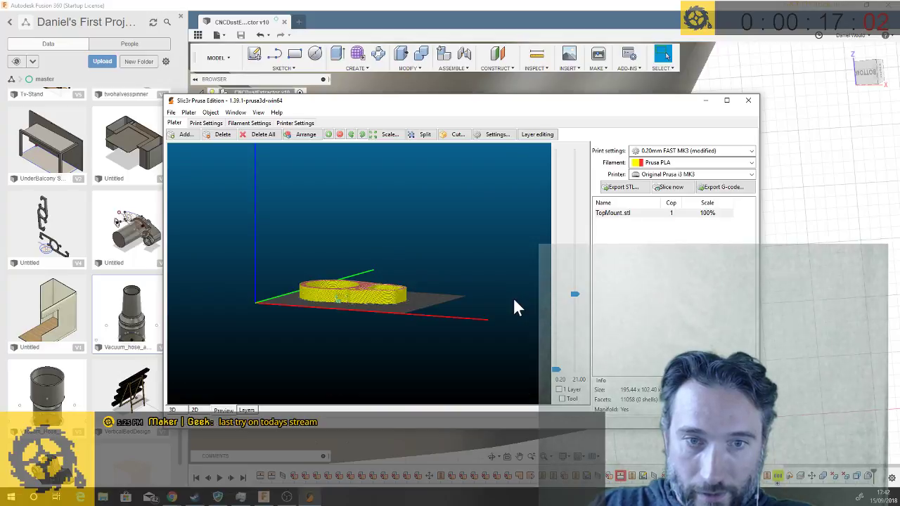
pyautogui.scroll(5, 384, 307)
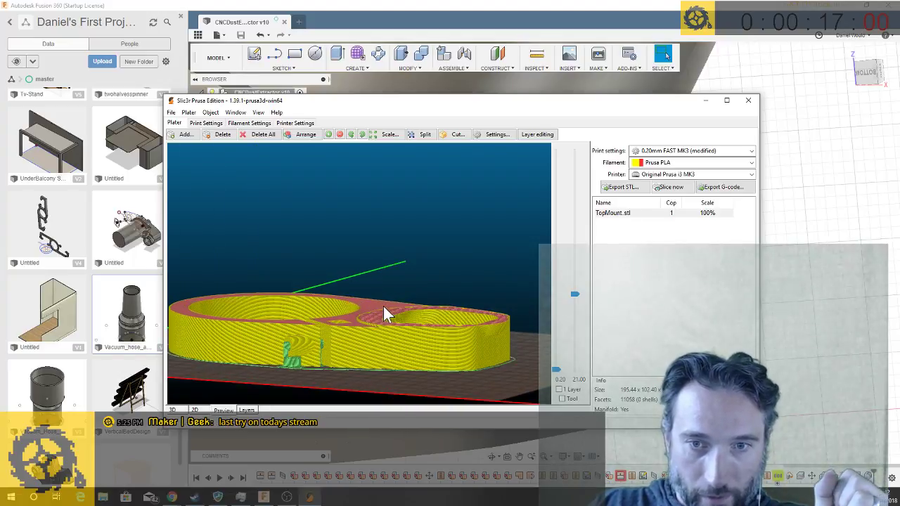
pyautogui.moveTo(577, 303); pyautogui.dragTo(576, 279)
pyautogui.scroll(-2, 492, 356)
pyautogui.scroll(3, 495, 350)
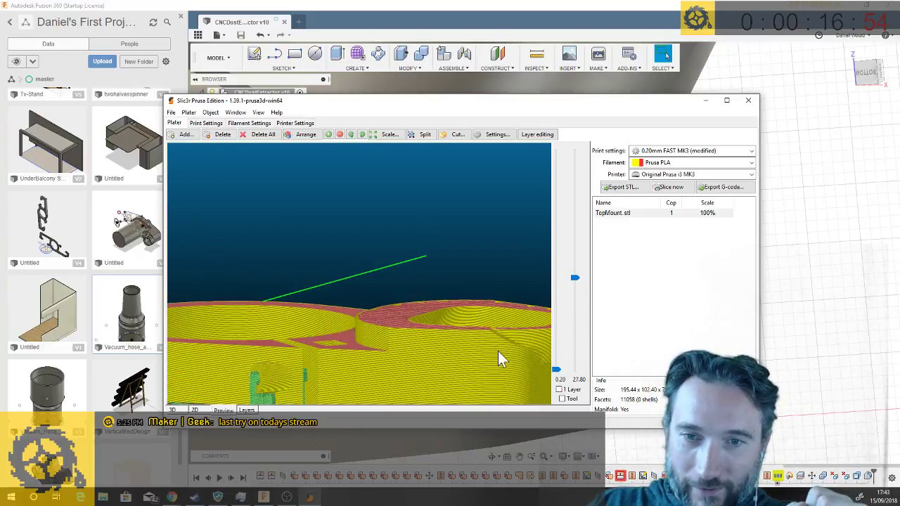
pyautogui.moveTo(444, 297); pyautogui.dragTo(396, 261)
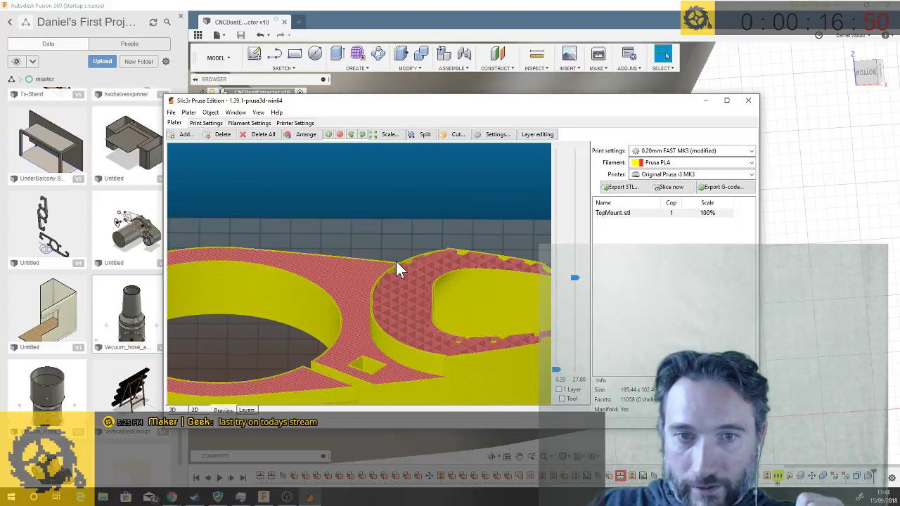
pyautogui.scroll(3, 396, 261)
pyautogui.scroll(-7, 396, 261)
pyautogui.scroll(-2, 500, 320)
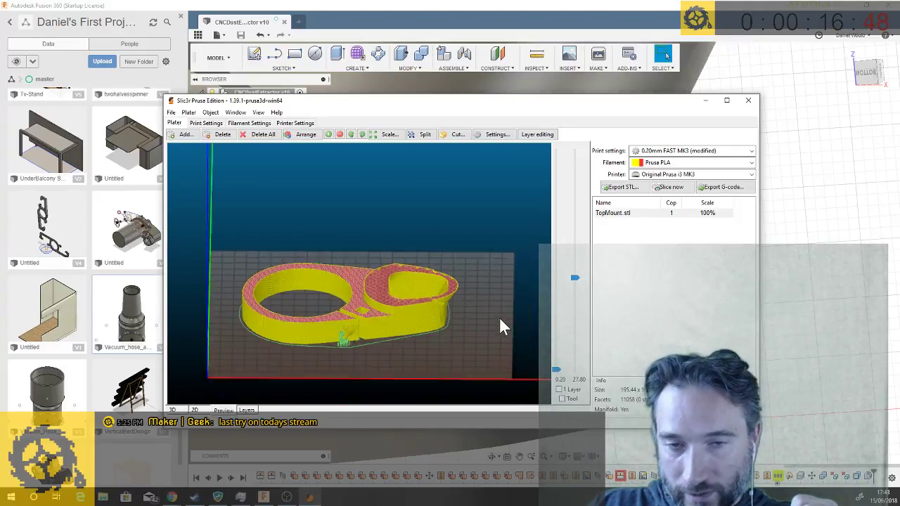
pyautogui.scroll(4, 499, 318)
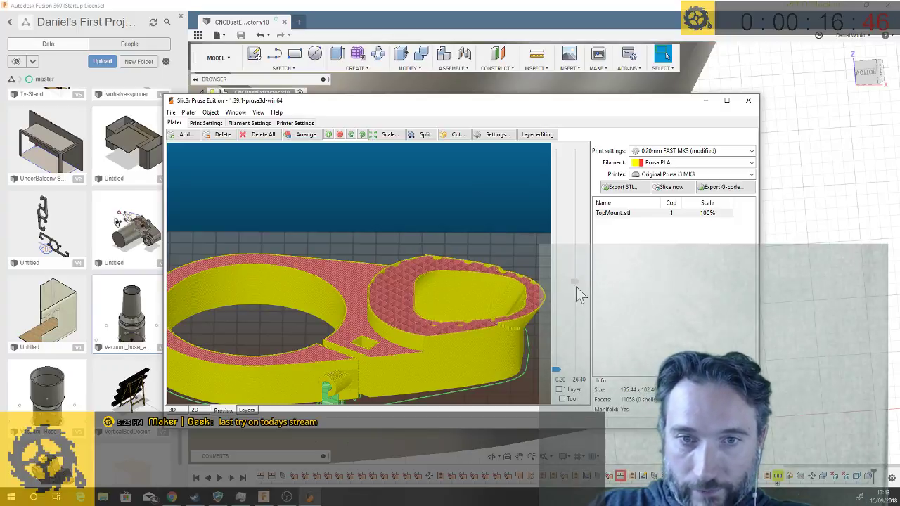
# - Raise the previewed layer height through 50.60 mm to 79.80 mm to inspect the complete hose tube
pyautogui.moveTo(576, 286); pyautogui.dragTo(581, 232)
pyautogui.scroll(-5, 481, 338)
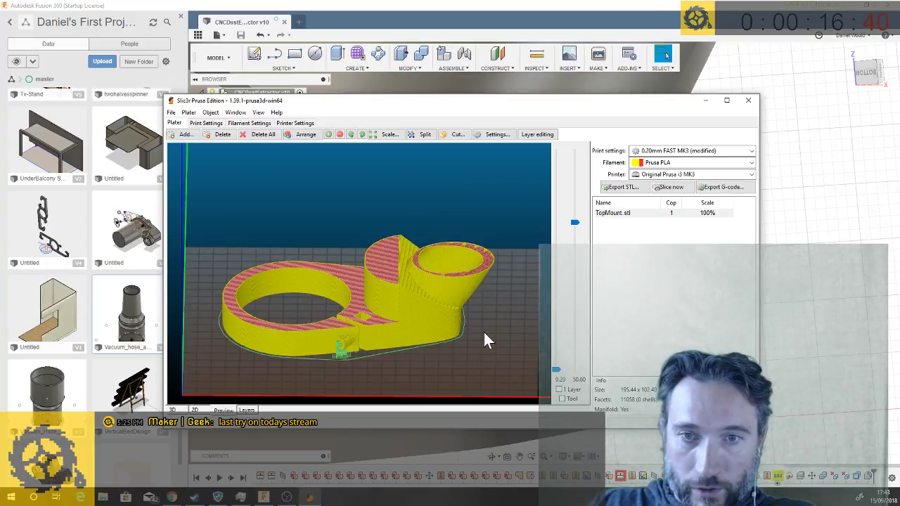
pyautogui.moveTo(577, 228); pyautogui.dragTo(582, 150)
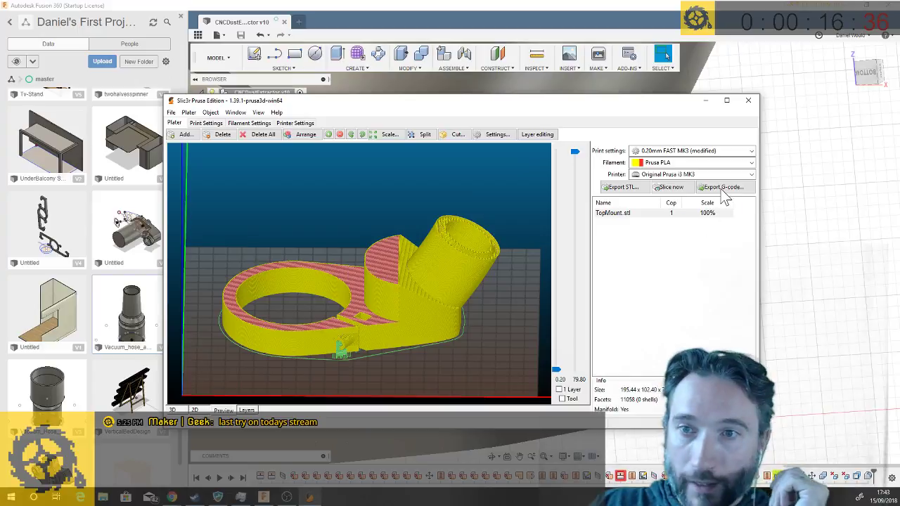
# - Export the sliced model's G-code as TopMount.gcode in the CNCDustShoe folder
pyautogui.click(723, 188)
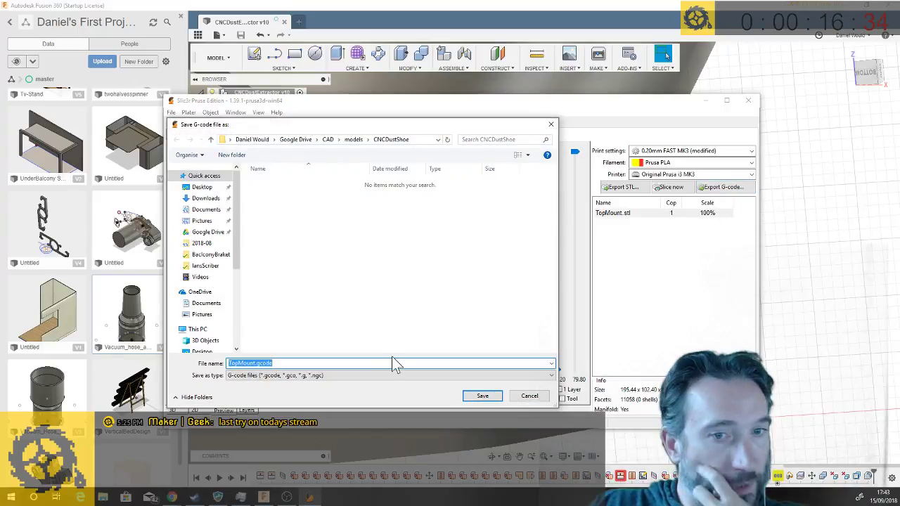
pyautogui.click(481, 397)
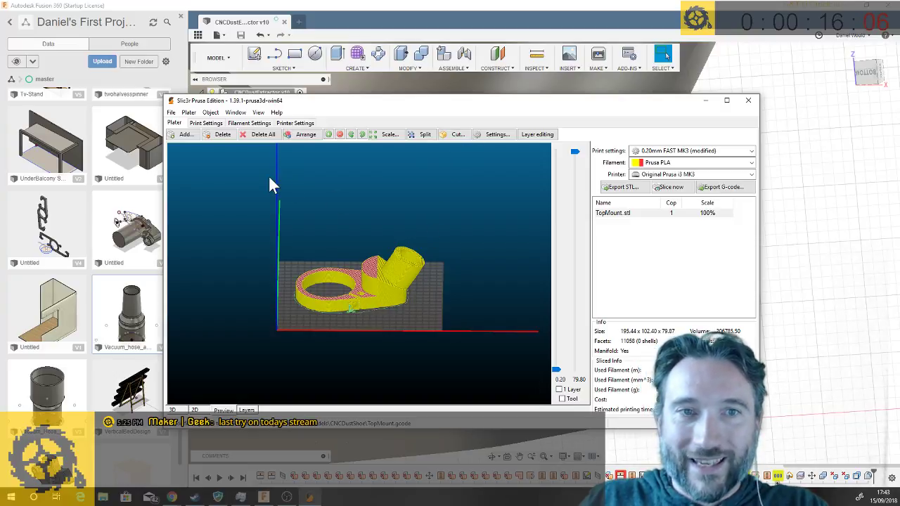
# - Switch to Fusion 360 and view the TopMount together with the spindle and vacuum hose adapter
pyautogui.click(387, 6)
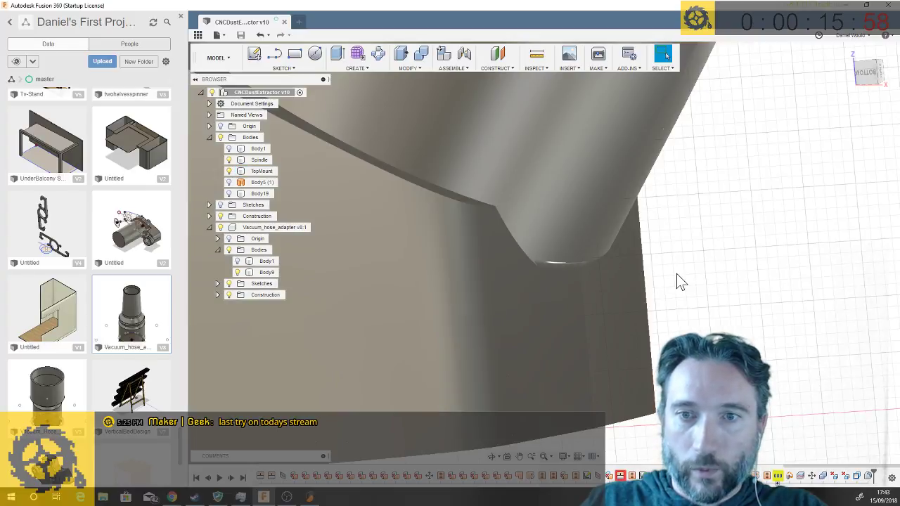
pyautogui.scroll(-1, 677, 274)
pyautogui.scroll(-5, 676, 274)
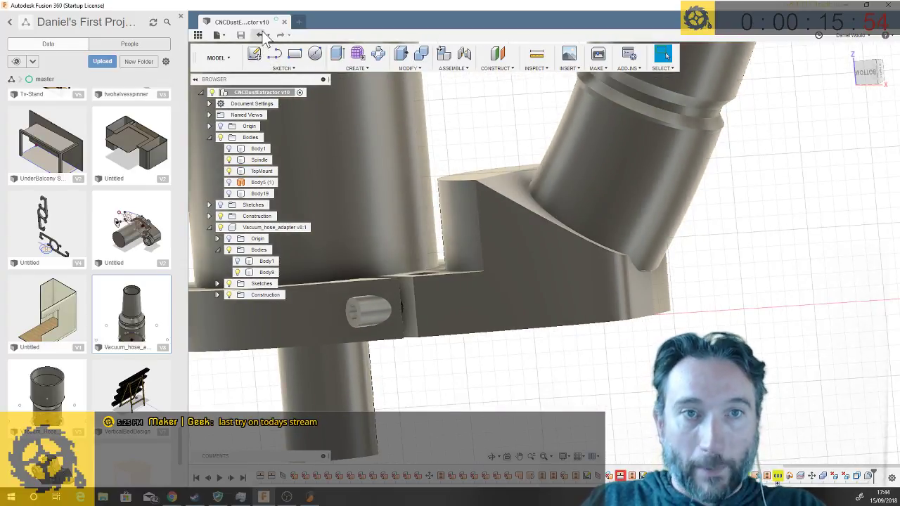
# - Look through the project's saved designs, going back to the early alphabetical entries around Axe
pyautogui.scroll(-3, 120, 262)
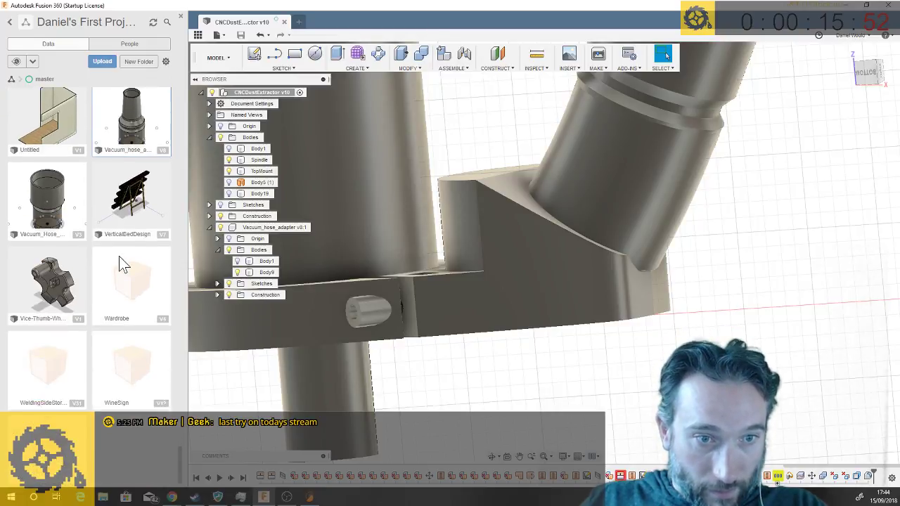
pyautogui.scroll(5, 119, 256)
pyautogui.scroll(-15, 119, 256)
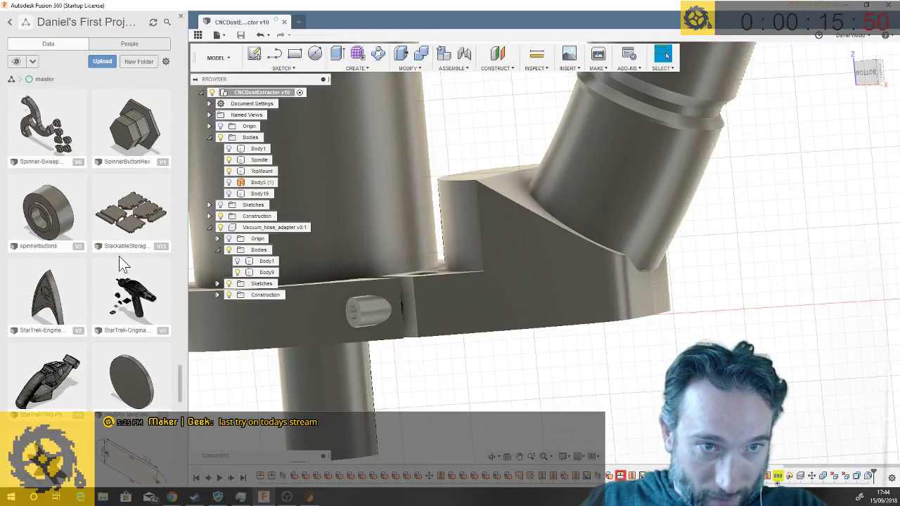
pyautogui.scroll(-15, 119, 256)
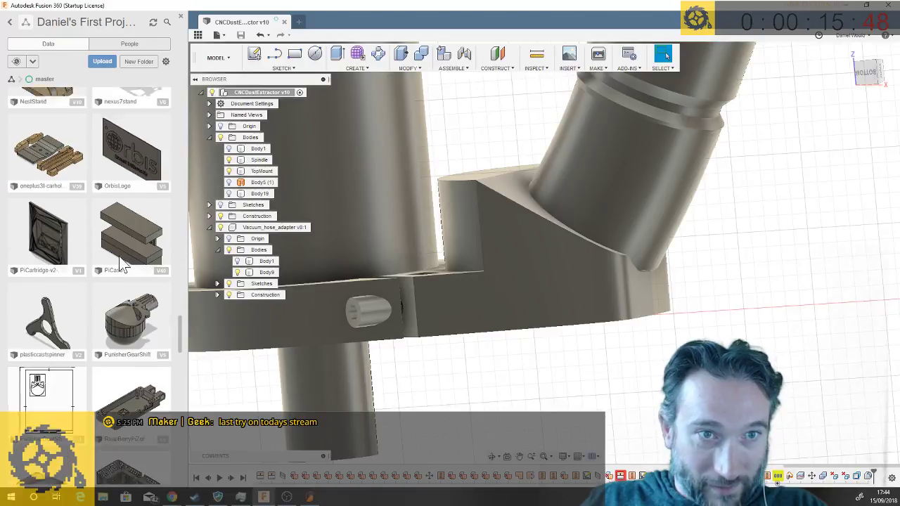
pyautogui.scroll(-10, 119, 256)
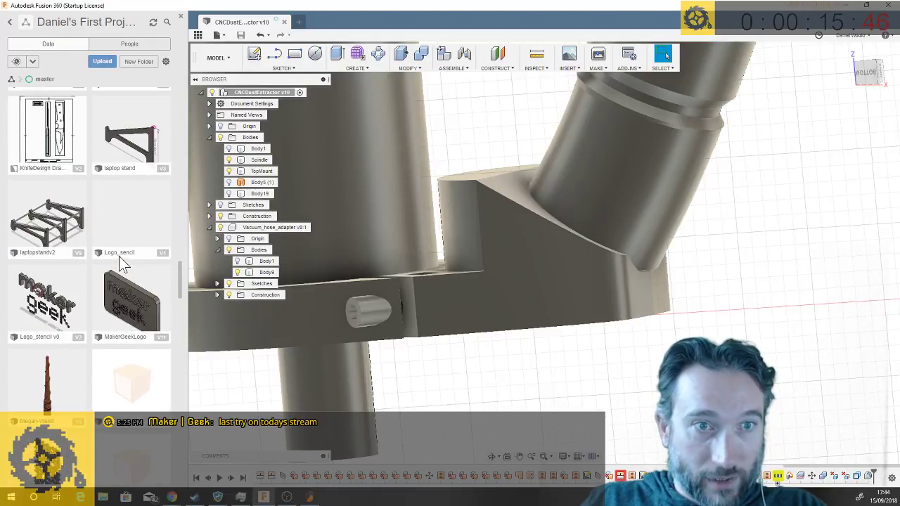
pyautogui.scroll(5, 119, 262)
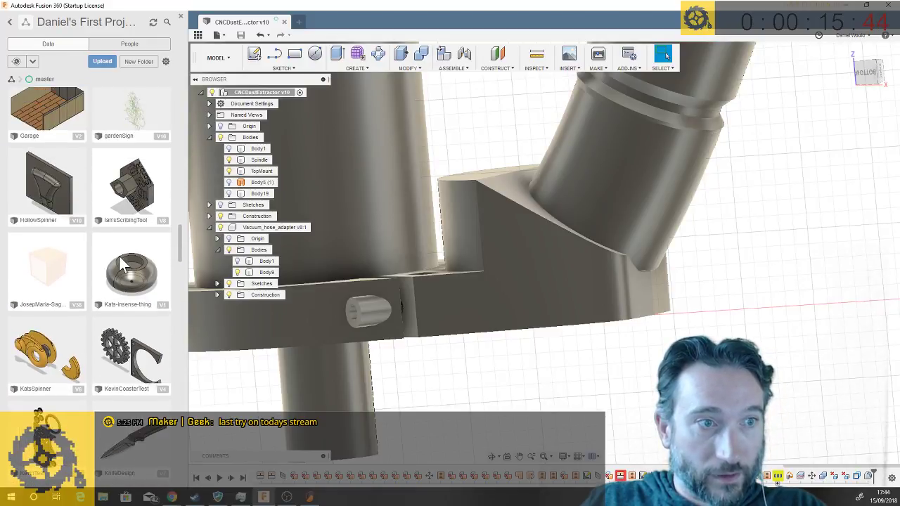
pyautogui.scroll(5, 118, 256)
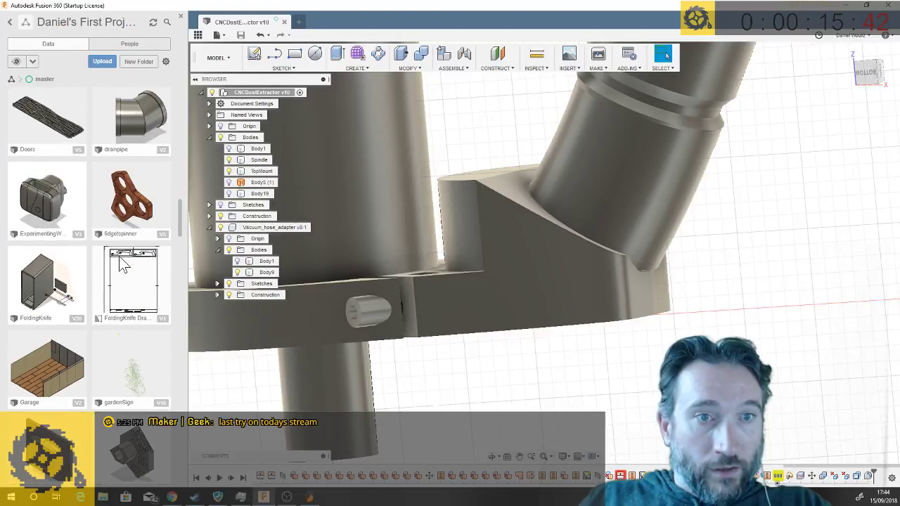
pyautogui.scroll(5, 121, 264)
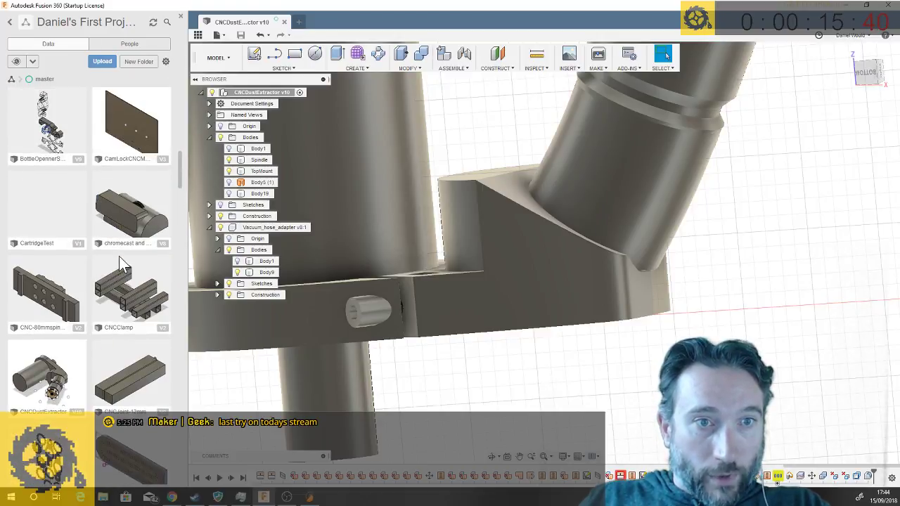
pyautogui.scroll(5, 120, 263)
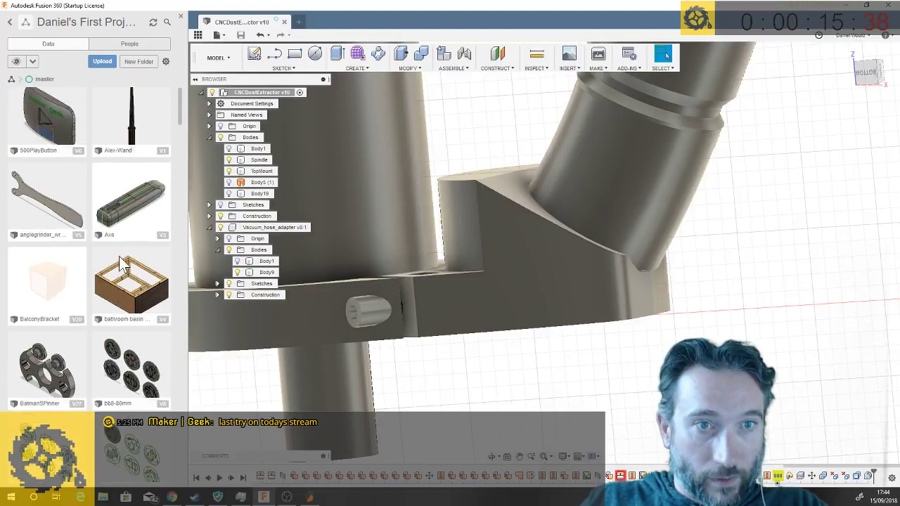
# - Open the Axe design, dismiss the Sculpt Environment notice and hide the project's data list
pyautogui.doubleClick(129, 225)
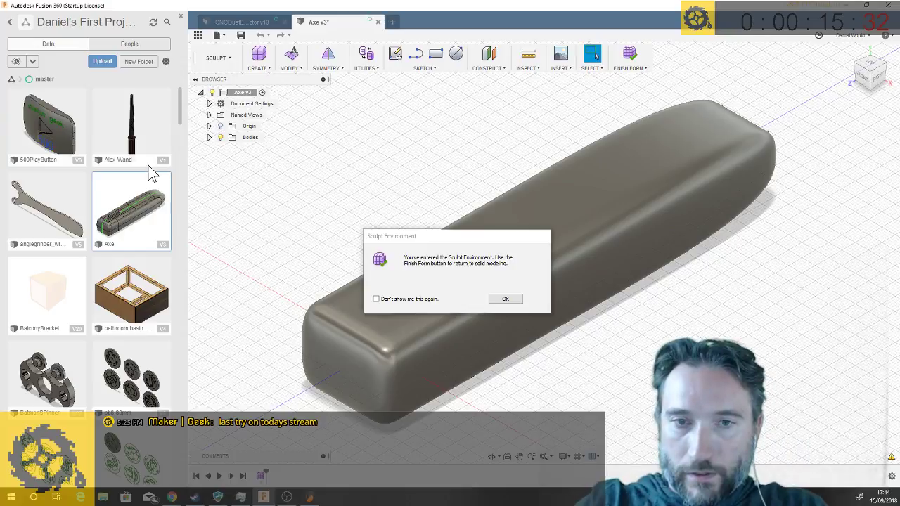
pyautogui.click(505, 299)
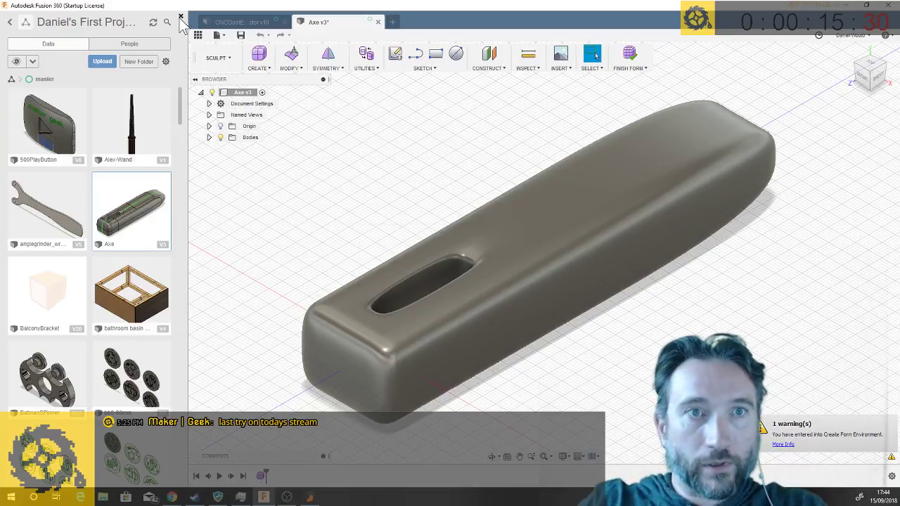
pyautogui.click(180, 15)
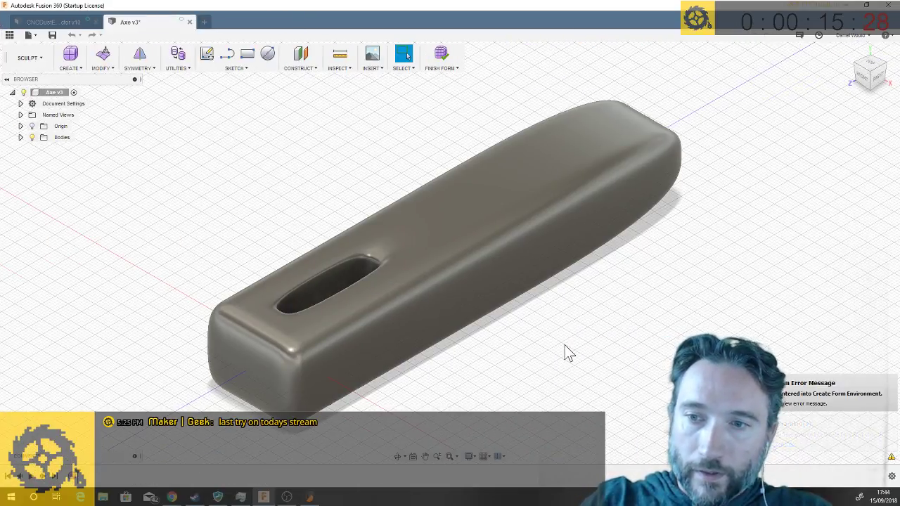
pyautogui.keyDown('shift'); pyautogui.moveTo(565, 345); pyautogui.dragTo(420, 262, button='middle'); pyautogui.keyUp('shift')
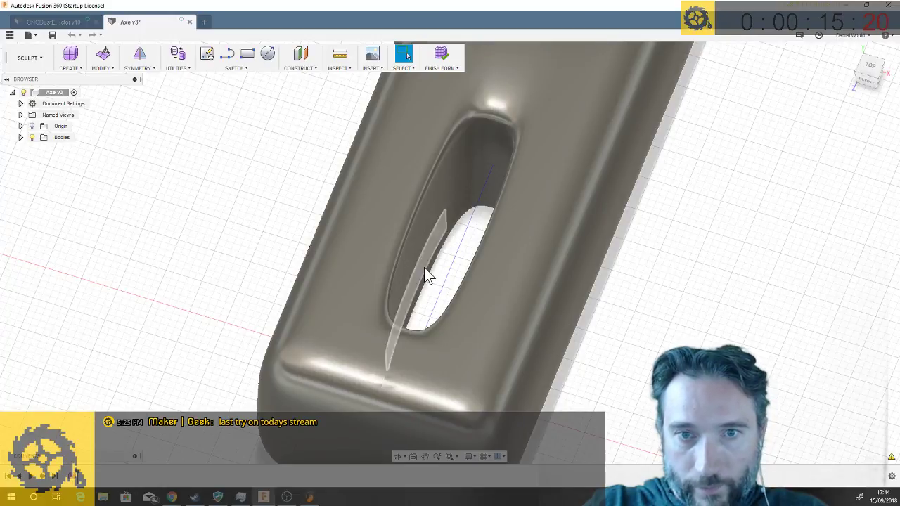
pyautogui.click(422, 271)
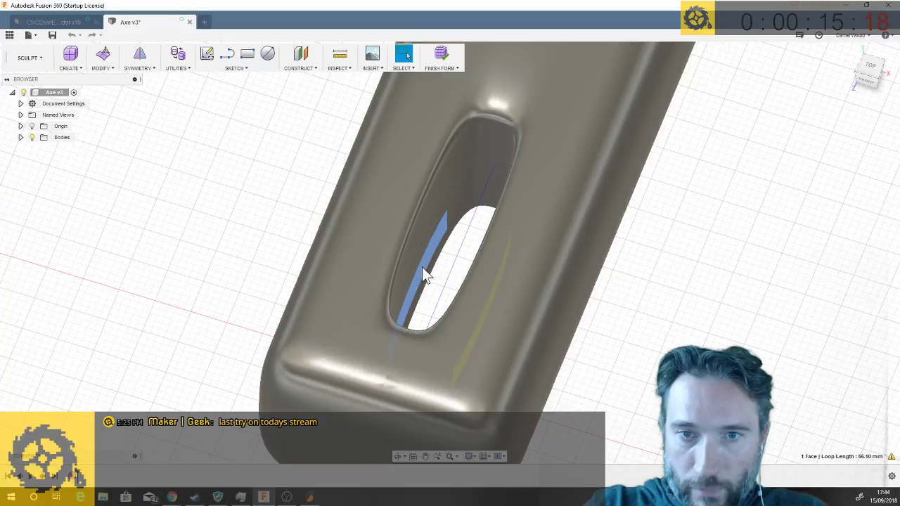
pyautogui.scroll(4, 422, 270)
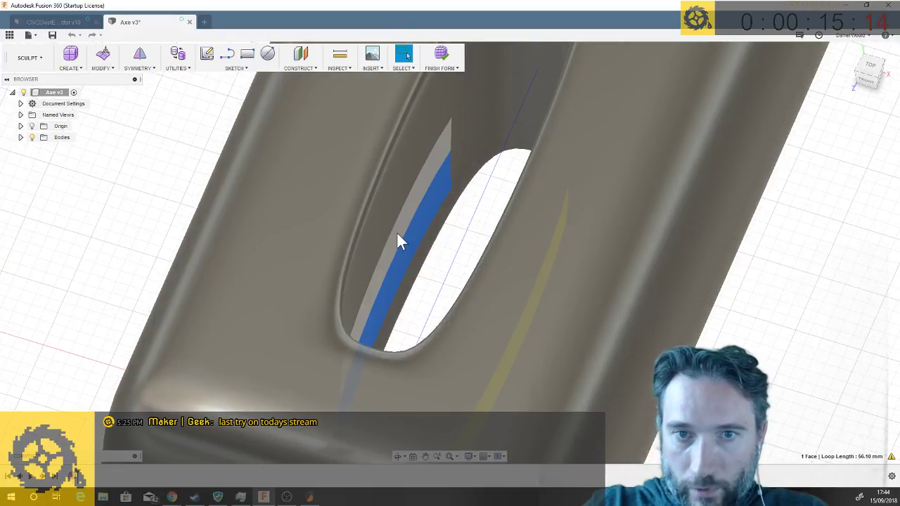
pyautogui.keyDown('ctrl'); pyautogui.click(396, 232); pyautogui.keyUp('ctrl')
pyautogui.keyDown('ctrl'); pyautogui.click(390, 216); pyautogui.keyUp('ctrl')
pyautogui.keyDown('ctrl'); pyautogui.click(381, 204); pyautogui.keyUp('ctrl')
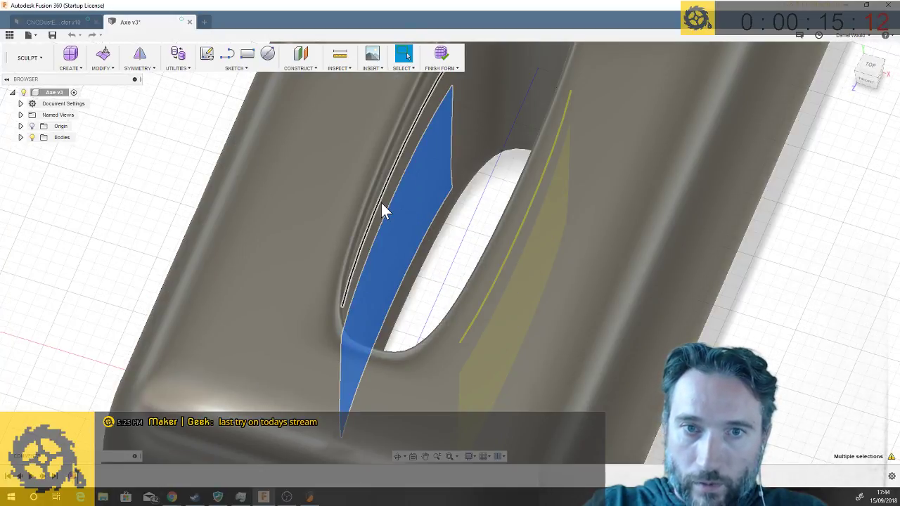
# - Select the stack of faces forming one long side wall inside the axe's through-slot
pyautogui.click(382, 207)
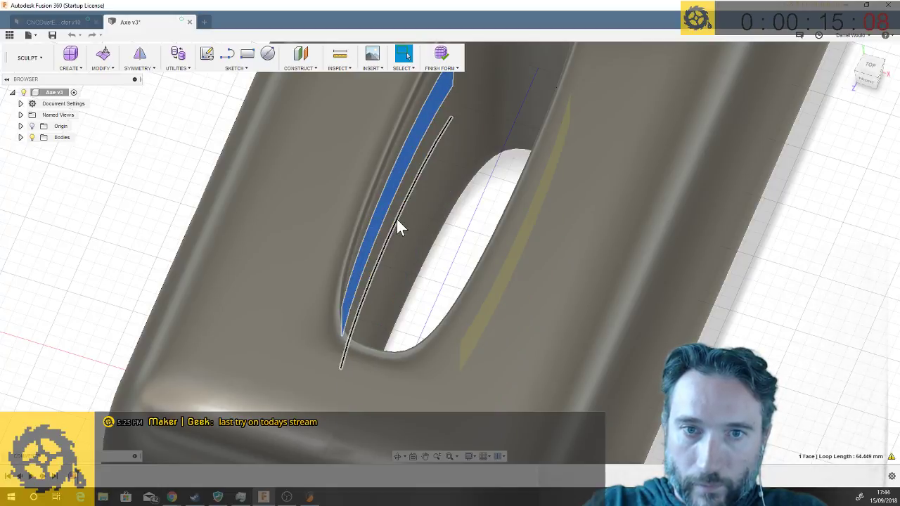
pyautogui.keyDown('ctrl'); pyautogui.click(393, 217); pyautogui.keyUp('ctrl')
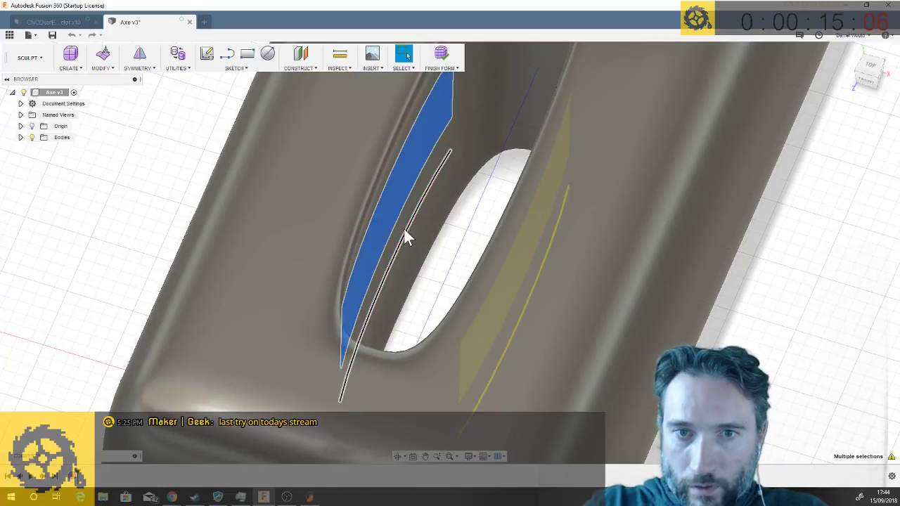
pyautogui.keyDown('ctrl'); pyautogui.click(404, 228); pyautogui.keyUp('ctrl')
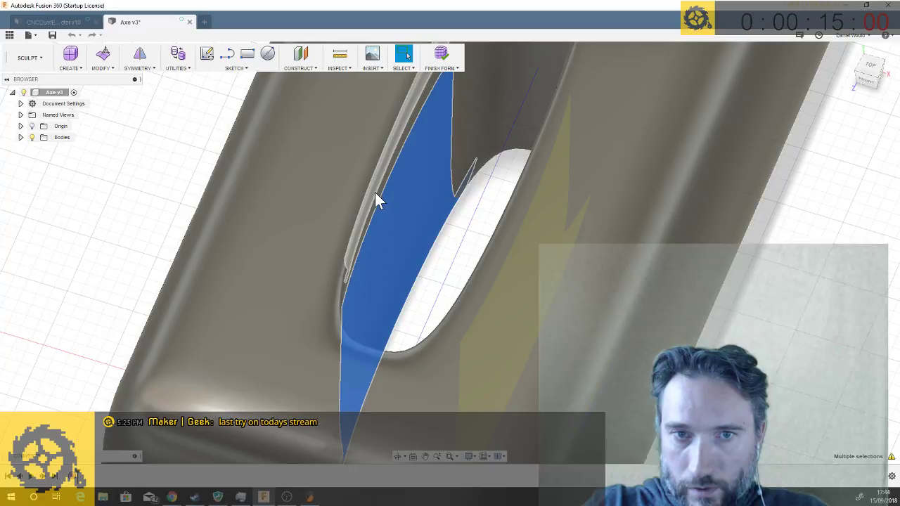
pyautogui.keyDown('ctrl'); pyautogui.click(375, 192); pyautogui.keyUp('ctrl')
pyautogui.keyDown('shift'); pyautogui.moveTo(379, 211); pyautogui.dragTo(405, 211, button='middle'); pyautogui.keyUp('shift')
# - Widen the slot symmetrically by moving the selected side-wall faces -4 mm outward with Edit Form
pyautogui.rightClick(405, 211)
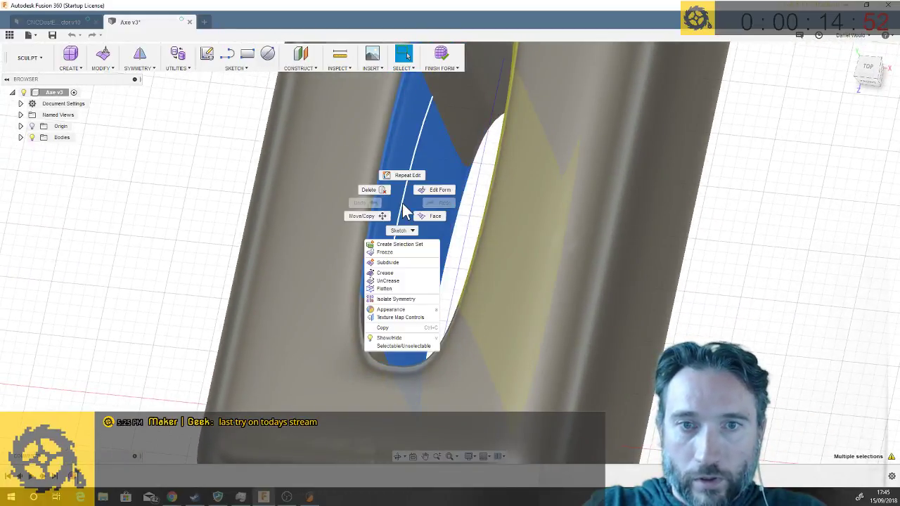
pyautogui.click(432, 192)
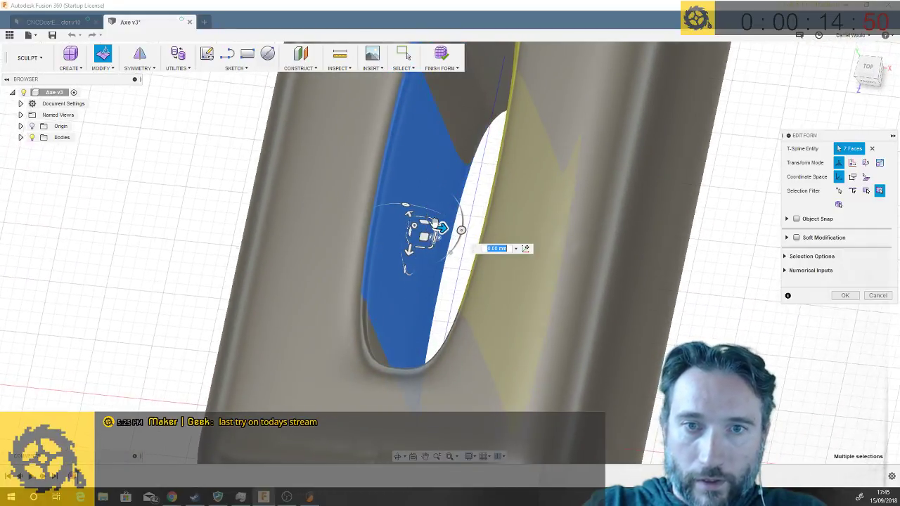
pyautogui.keyDown('shift'); pyautogui.moveTo(440, 226); pyautogui.dragTo(450, 229, button='middle'); pyautogui.keyUp('shift')
pyautogui.moveTo(447, 230); pyautogui.dragTo(442, 228)
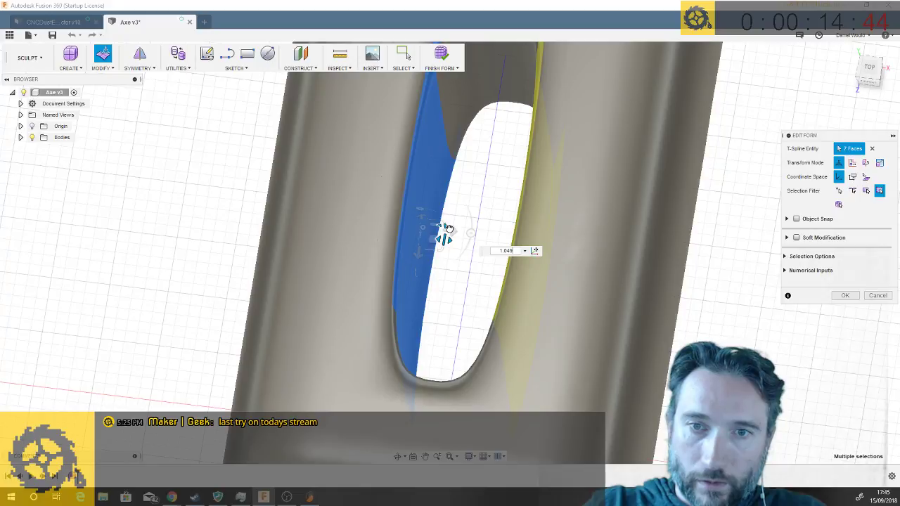
pyautogui.moveTo(448, 229); pyautogui.dragTo(448, 229)
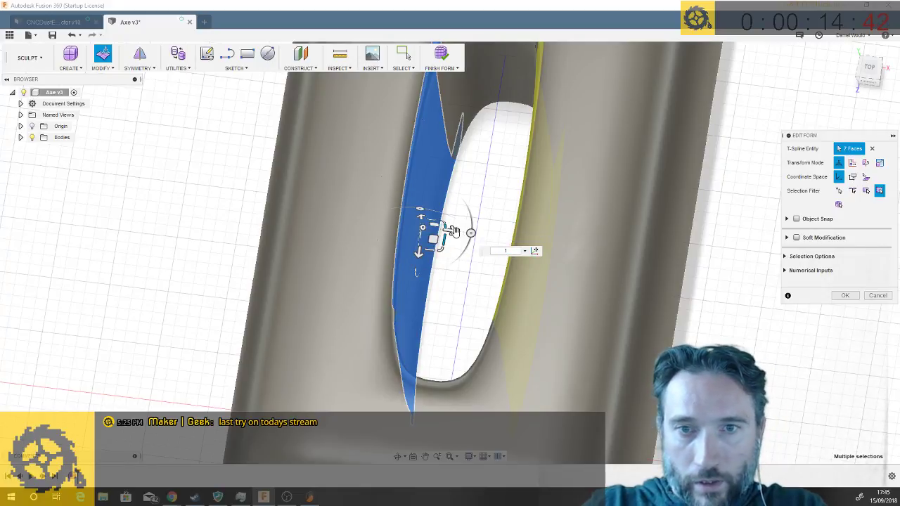
pyautogui.keyDown('shift'); pyautogui.moveTo(455, 231); pyautogui.dragTo(460, 230, button='middle'); pyautogui.keyUp('shift')
pyautogui.moveTo(461, 230); pyautogui.dragTo(412, 229)
pyautogui.scroll(-5, 412, 230)
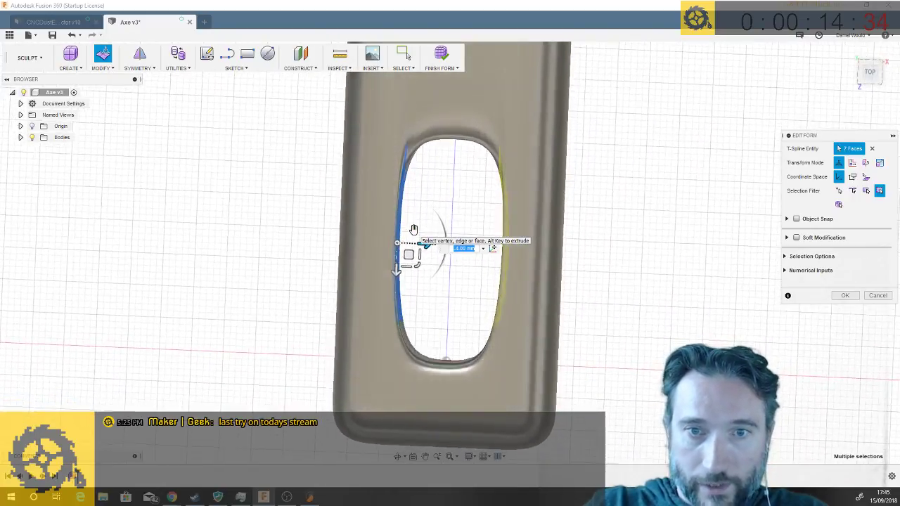
pyautogui.press('Return')
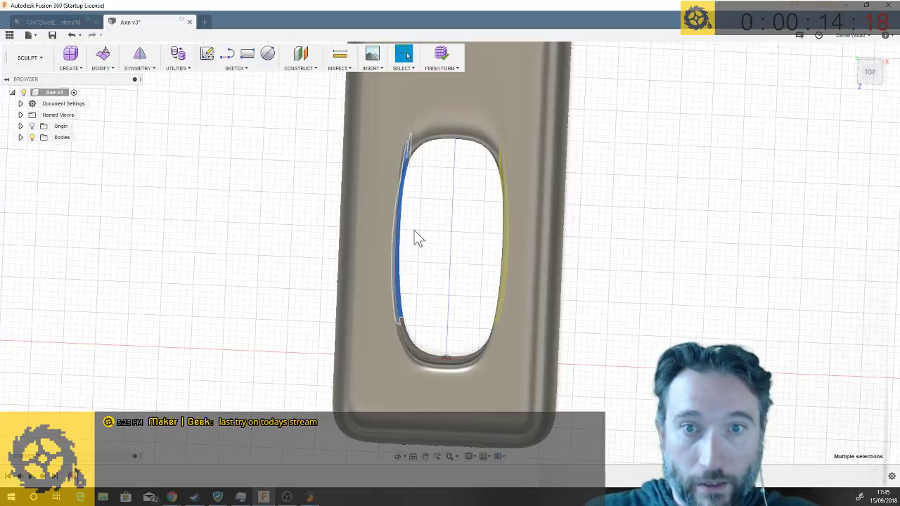
# - Measure the slot's length between the centre points of its two end walls
pyautogui.click(338, 68)
pyautogui.click(342, 73)
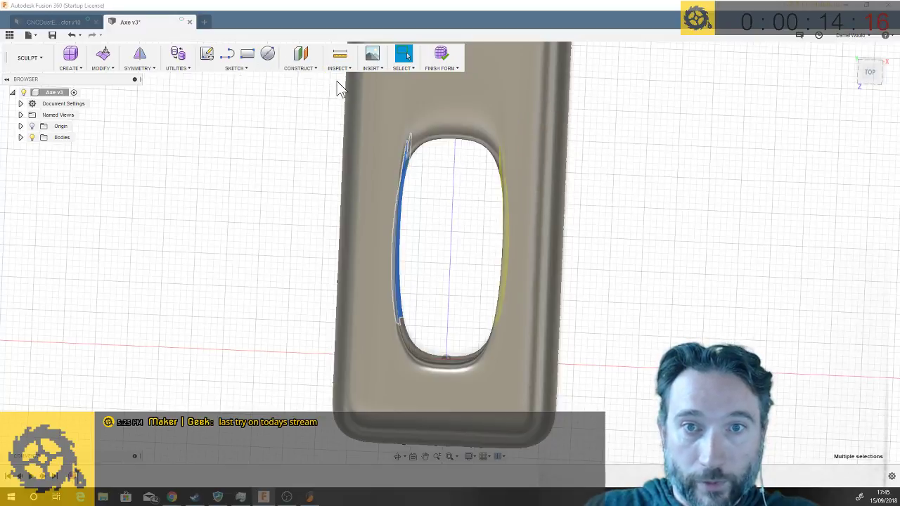
pyautogui.click(501, 137)
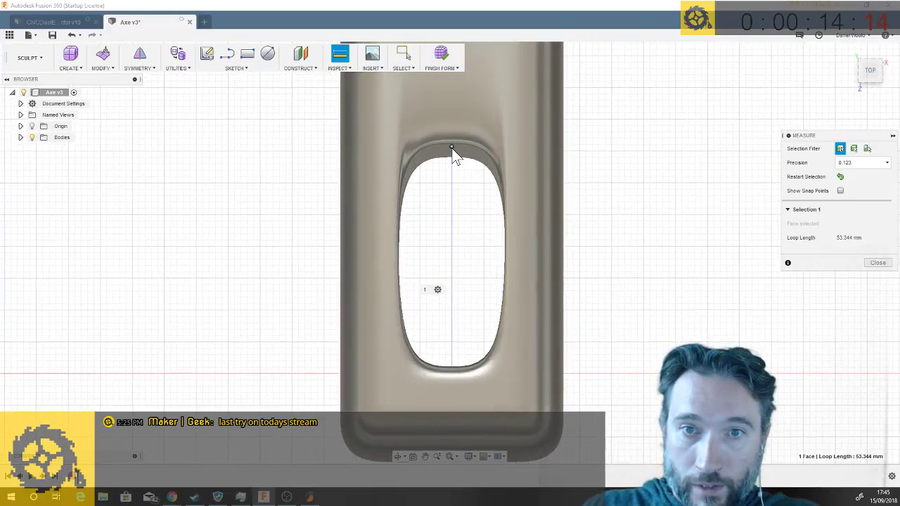
pyautogui.click(452, 153)
pyautogui.keyDown('shift'); pyautogui.moveTo(452, 153); pyautogui.dragTo(456, 298, button='middle'); pyautogui.keyUp('shift')
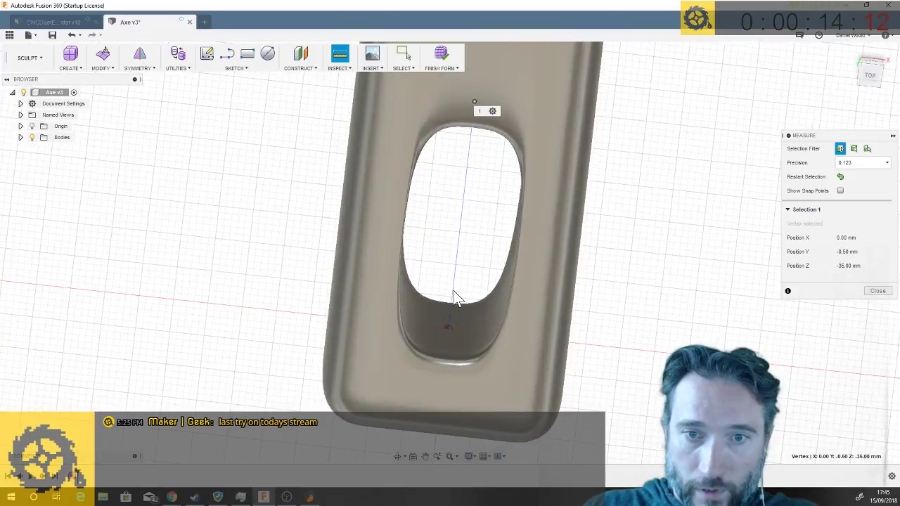
pyautogui.click(449, 328)
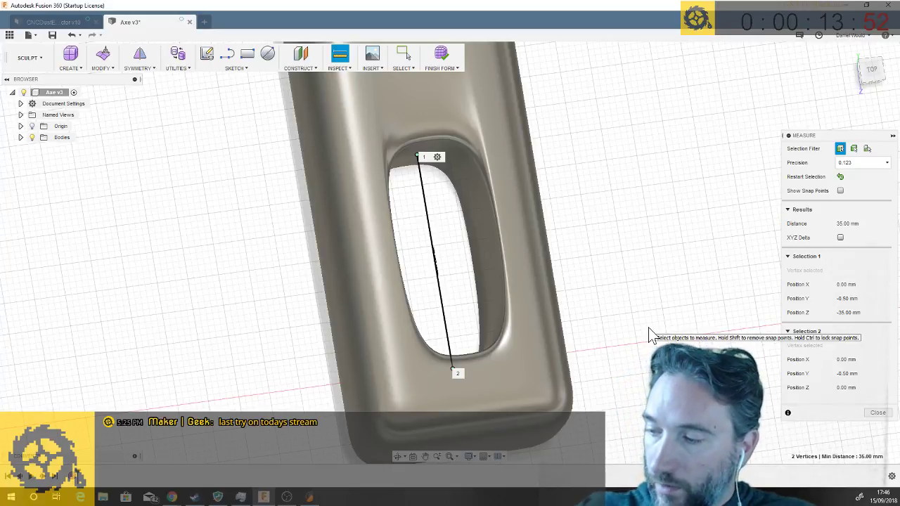
# - Clear the measurement and measure between faces and edges on the slot's curved end wall
pyautogui.click(625, 222)
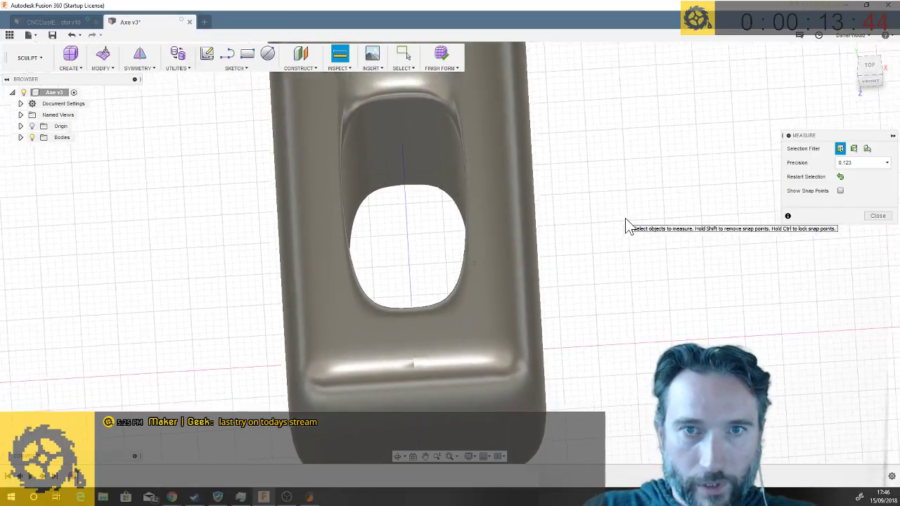
pyautogui.click(396, 157)
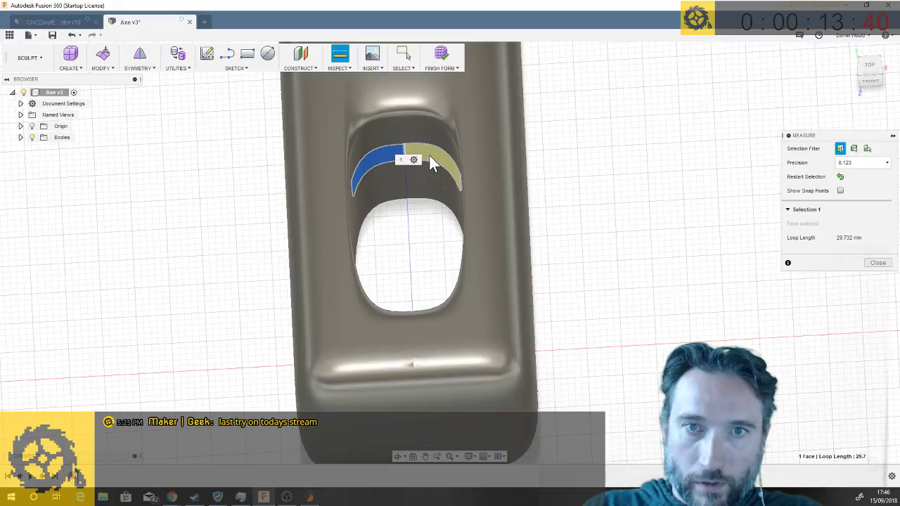
pyautogui.click(389, 176)
pyautogui.click(405, 178)
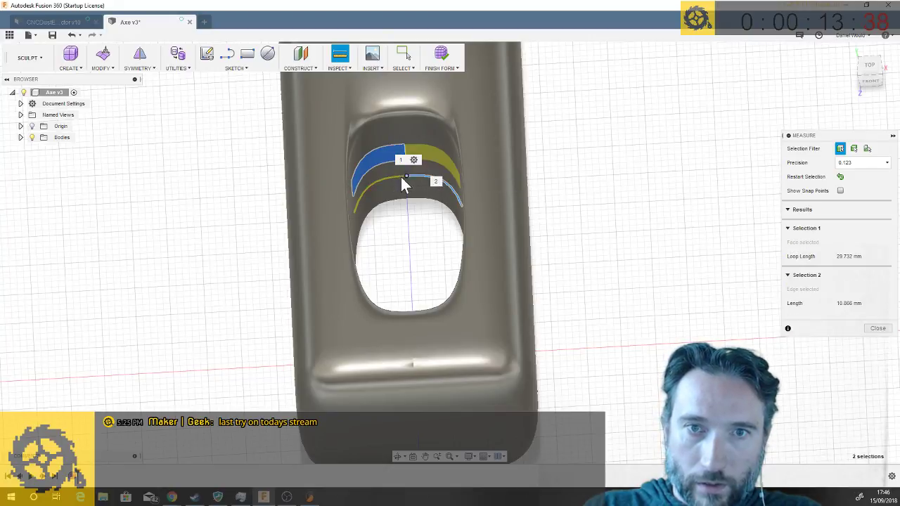
pyautogui.click(393, 144)
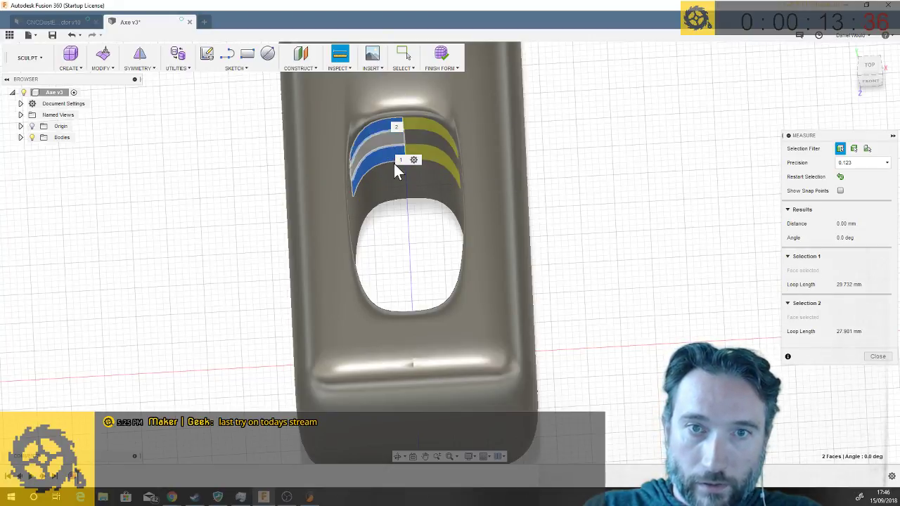
pyautogui.press('Escape')
# - Shorten the slot by moving the seven faces of its curved end wall 7 mm inward along the slot with Edit Form
pyautogui.click(394, 166)
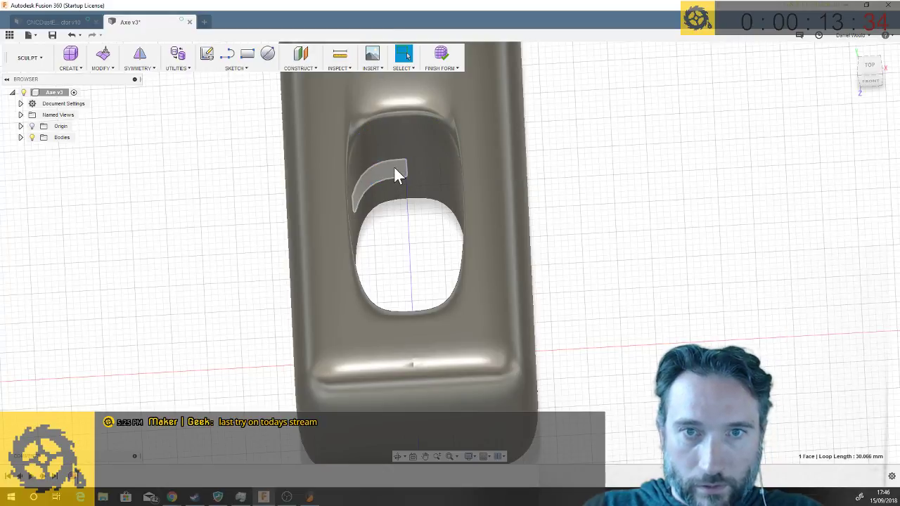
pyautogui.keyDown('ctrl'); pyautogui.click(393, 149); pyautogui.keyUp('ctrl')
pyautogui.keyDown('ctrl'); pyautogui.click(393, 135); pyautogui.keyUp('ctrl')
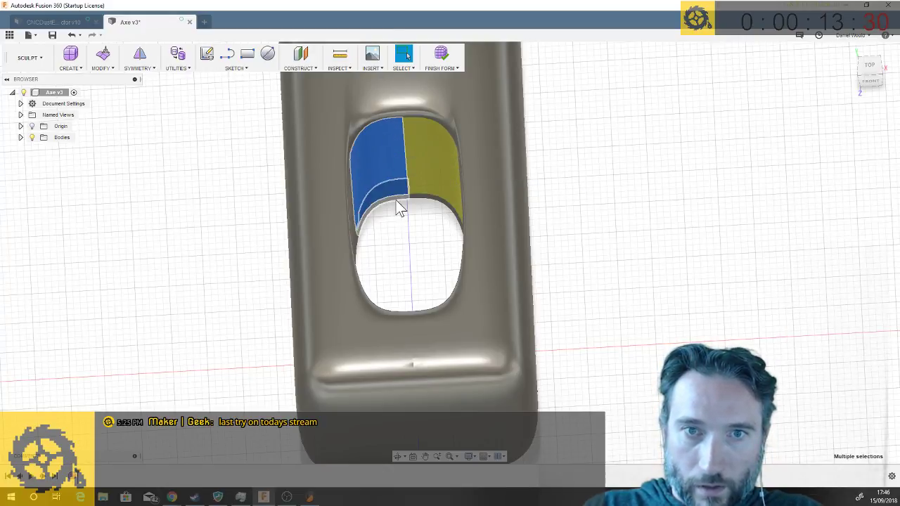
pyautogui.keyDown('ctrl'); pyautogui.click(396, 200); pyautogui.keyUp('ctrl')
pyautogui.keyDown('ctrl'); pyautogui.click(384, 114); pyautogui.keyUp('ctrl')
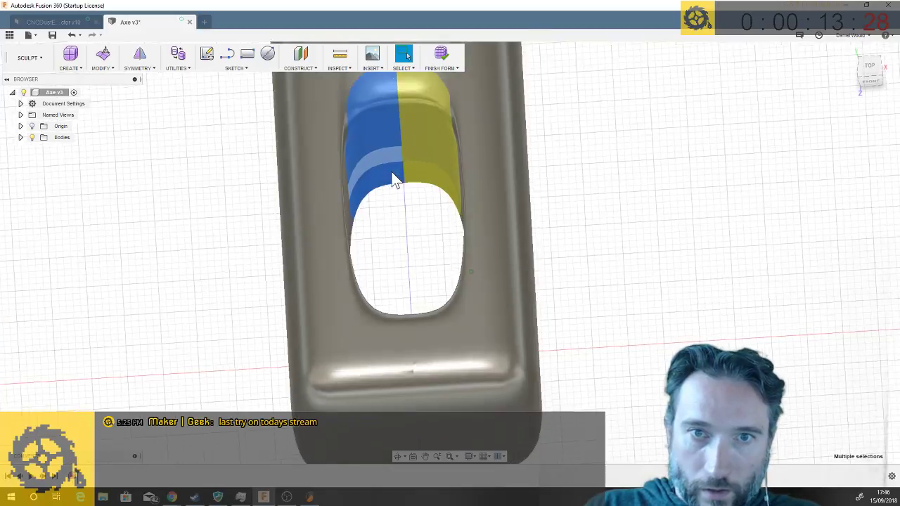
pyautogui.keyDown('shift'); pyautogui.moveTo(395, 179); pyautogui.dragTo(361, 176, button='middle'); pyautogui.keyUp('shift')
pyautogui.rightClick(360, 172)
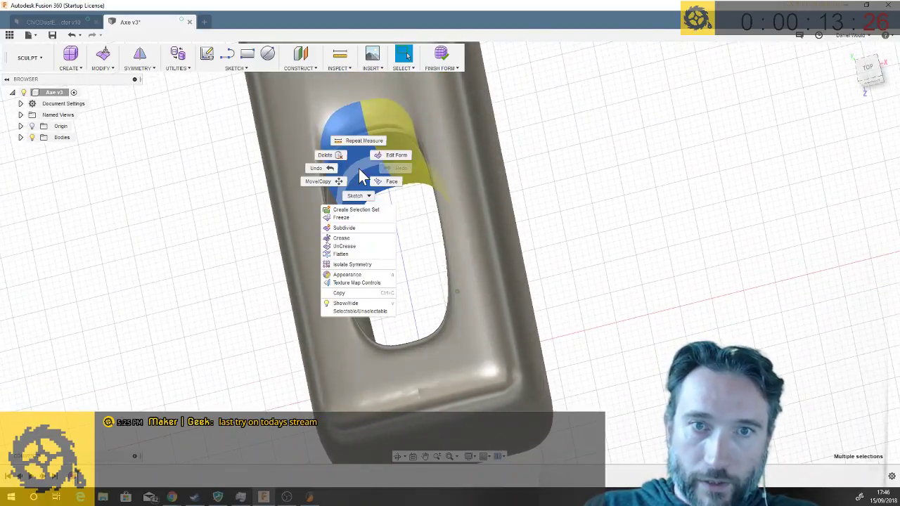
pyautogui.click(397, 154)
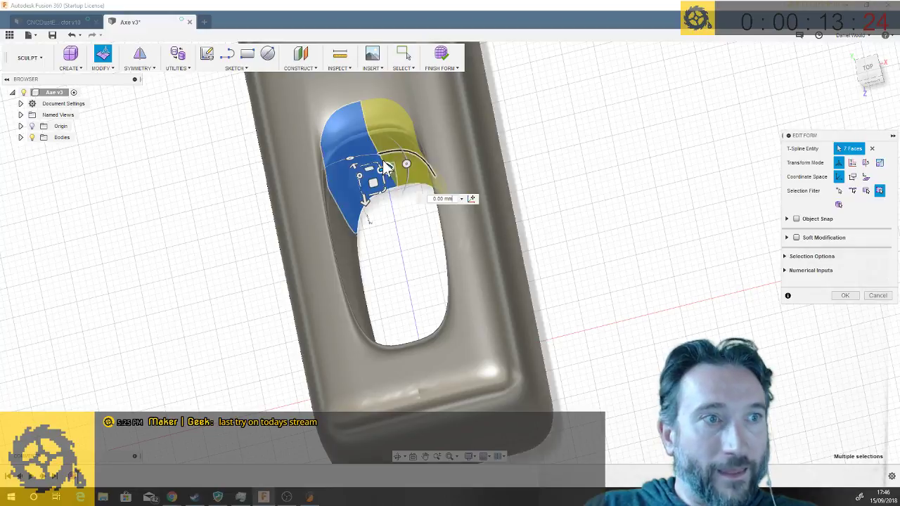
pyautogui.keyDown('shift'); pyautogui.moveTo(383, 161); pyautogui.dragTo(398, 174, button='middle'); pyautogui.keyUp('shift')
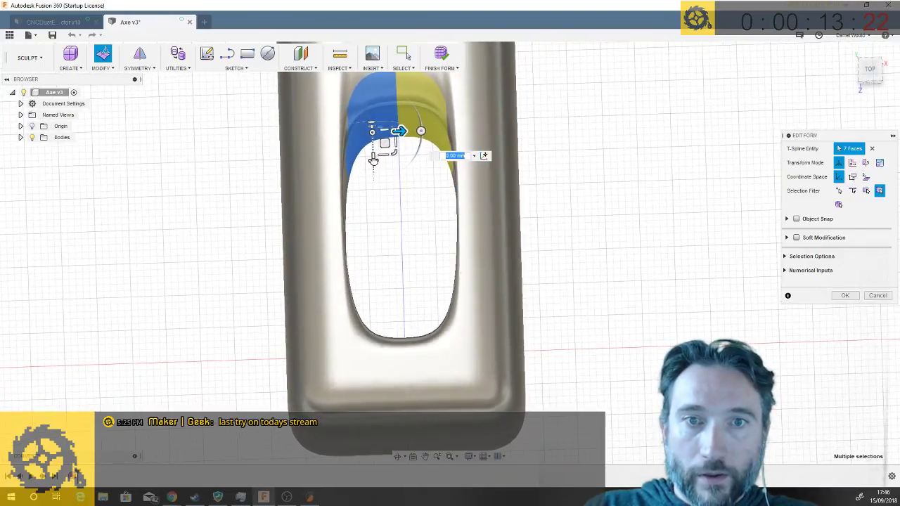
pyautogui.moveTo(373, 160); pyautogui.dragTo(373, 173)
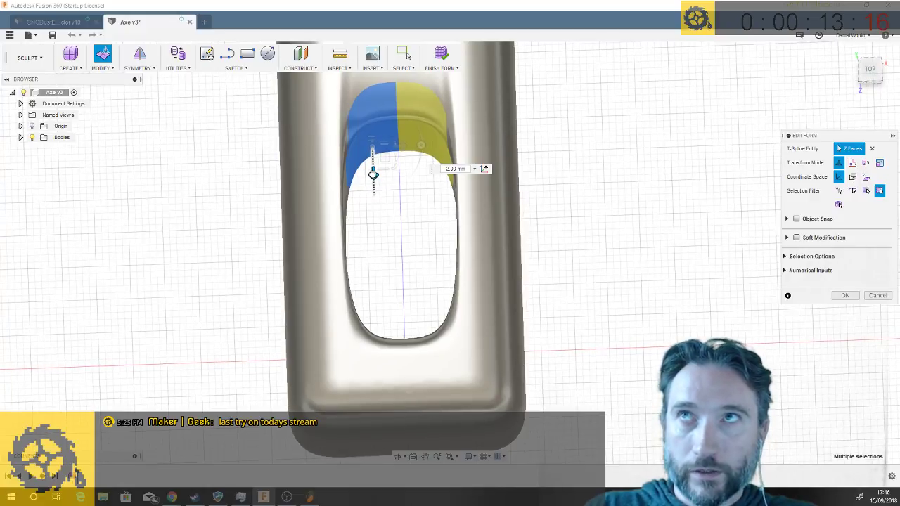
pyautogui.moveTo(373, 182); pyautogui.dragTo(370, 210)
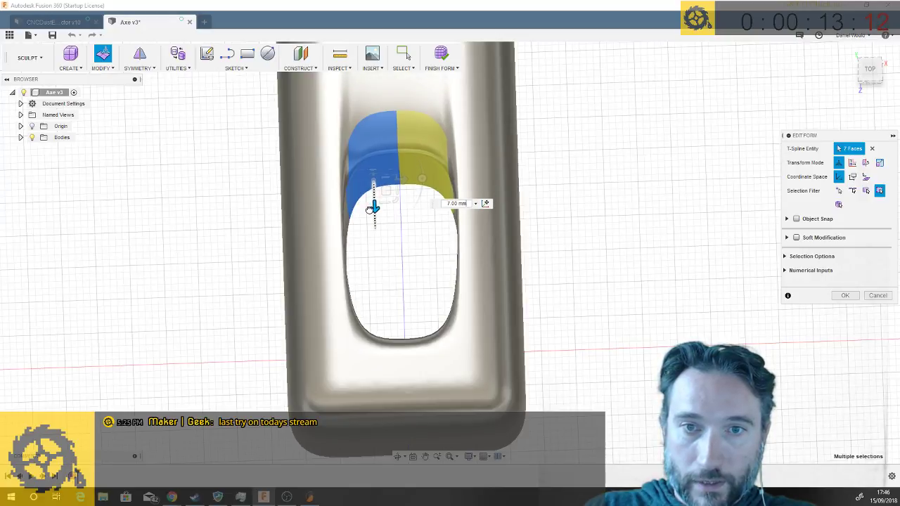
pyautogui.press('Return')
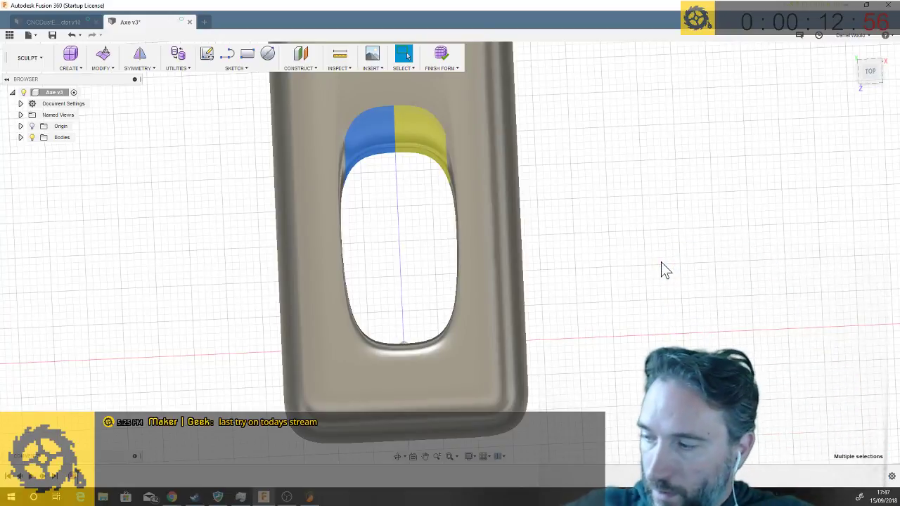
# - Measure the slot's width between the lengthwise edges on its two opposite side walls
pyautogui.click(628, 171)
pyautogui.click(340, 59)
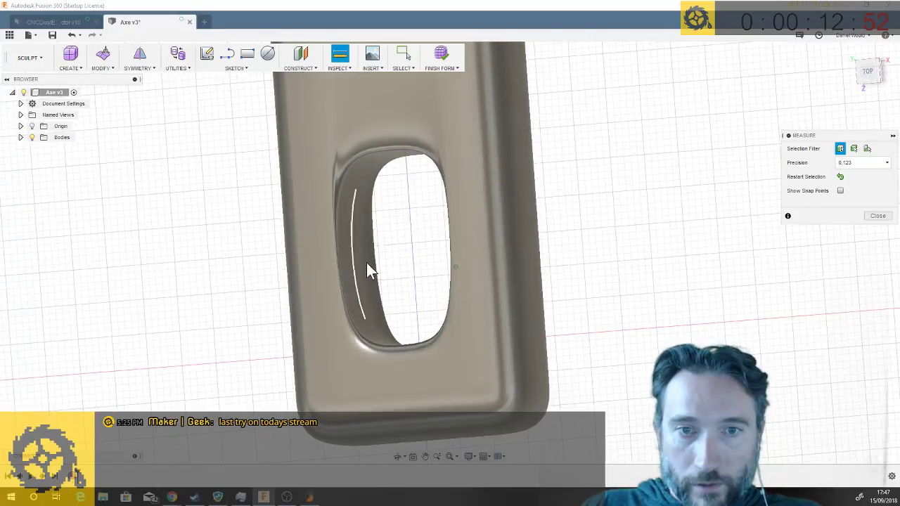
pyautogui.click(358, 254)
pyautogui.keyDown('shift'); pyautogui.moveTo(360, 256); pyautogui.dragTo(444, 261, button='middle'); pyautogui.keyUp('shift')
pyautogui.click(443, 258)
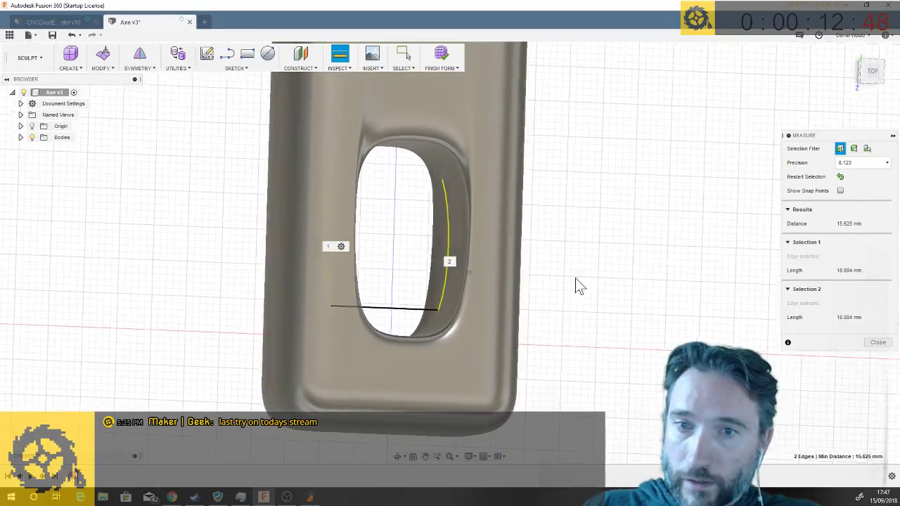
pyautogui.keyDown('shift'); pyautogui.moveTo(576, 286); pyautogui.dragTo(490, 268, button='middle'); pyautogui.keyUp('shift')
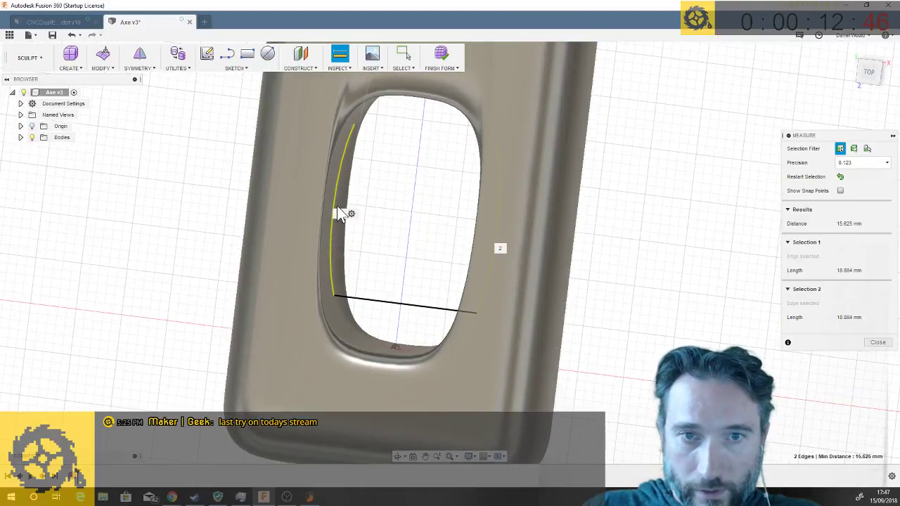
pyautogui.keyDown('shift'); pyautogui.moveTo(331, 211); pyautogui.dragTo(354, 235, button='middle'); pyautogui.keyUp('shift')
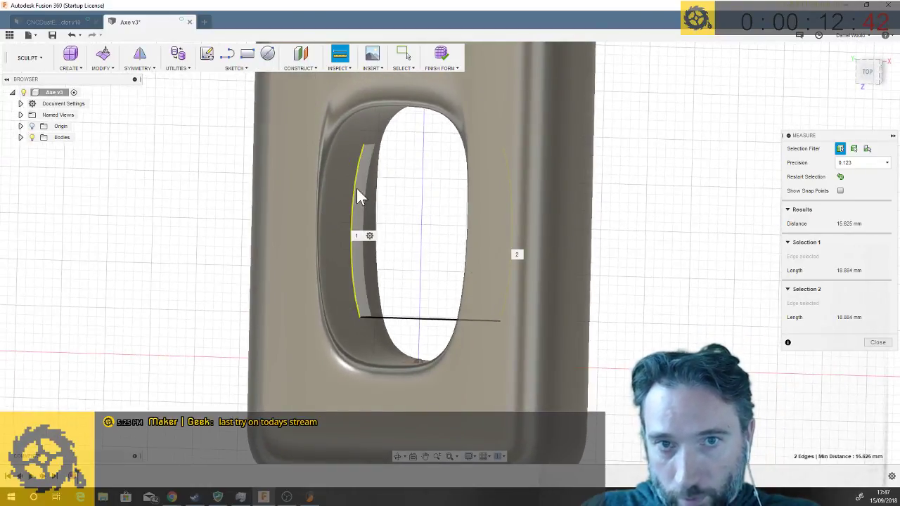
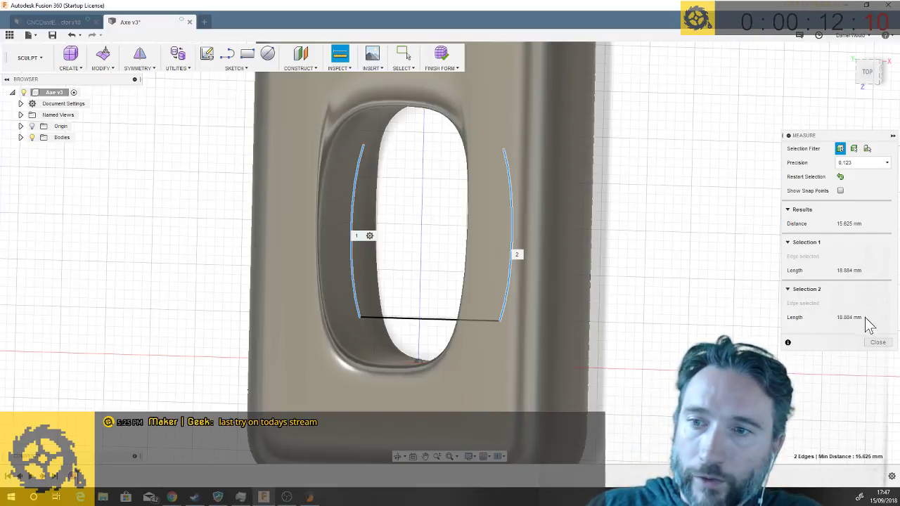
pyautogui.click(878, 341)
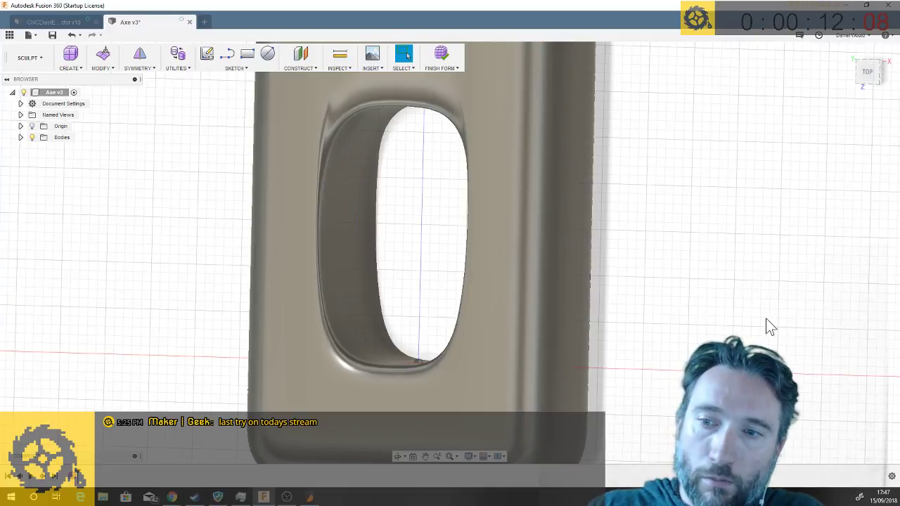
# - Subdivide the two long adjacent faces on the axe's outer side, just beyond the butt-end faces, using Simple insert mode
pyautogui.scroll(-2, 770, 327)
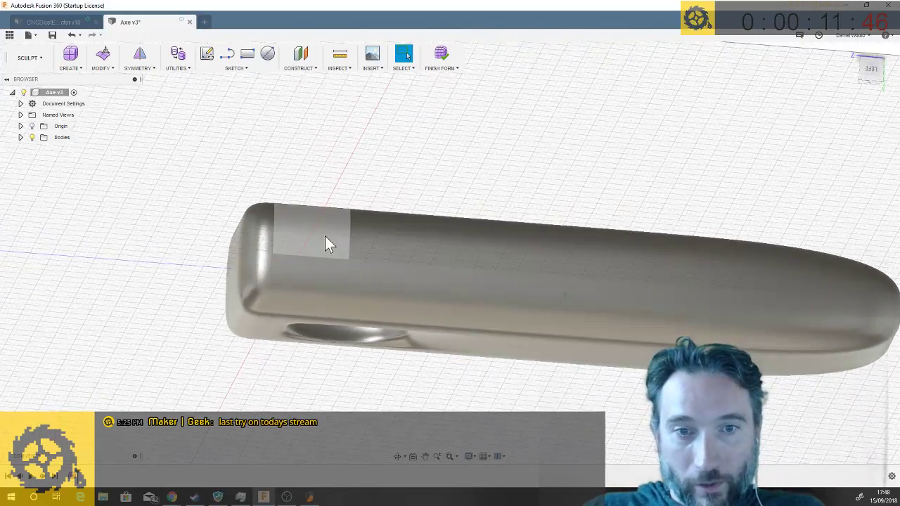
pyautogui.click(325, 236)
pyautogui.click(391, 240)
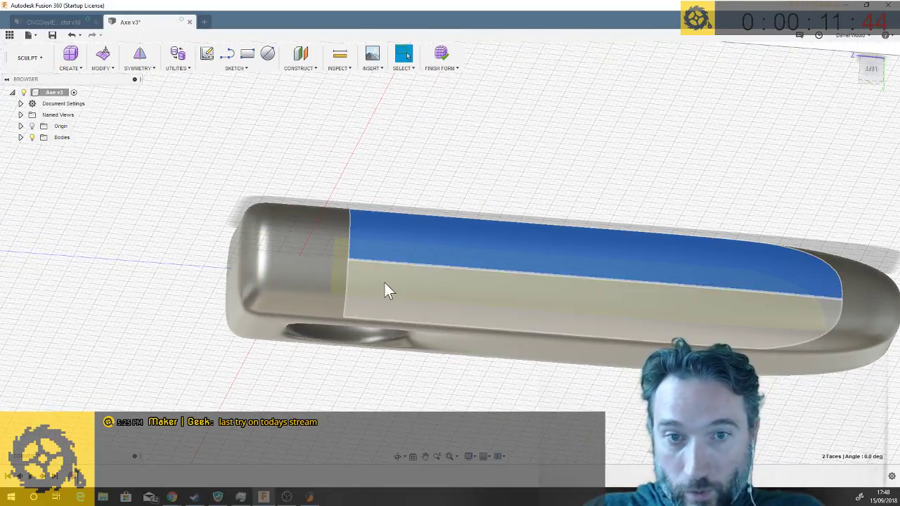
pyautogui.keyDown('shift'); pyautogui.click(384, 283); pyautogui.keyUp('shift')
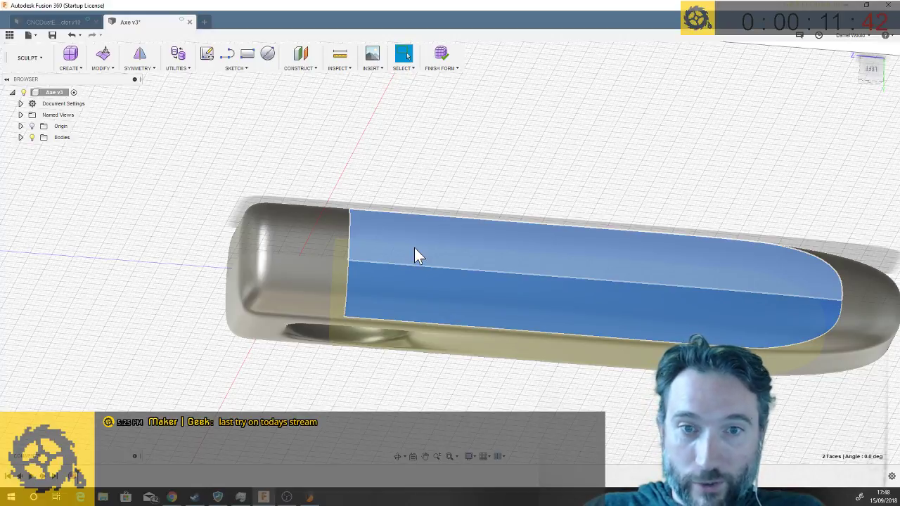
pyautogui.rightClick(415, 249)
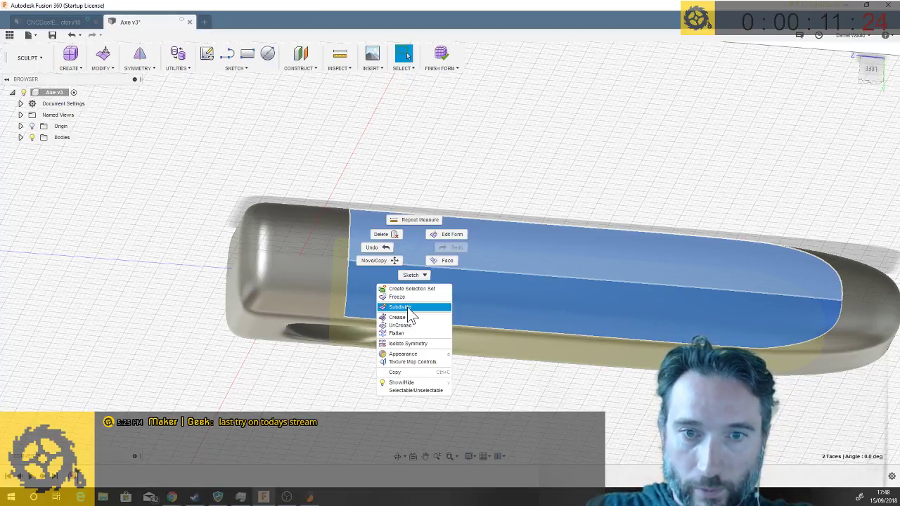
pyautogui.click(407, 308)
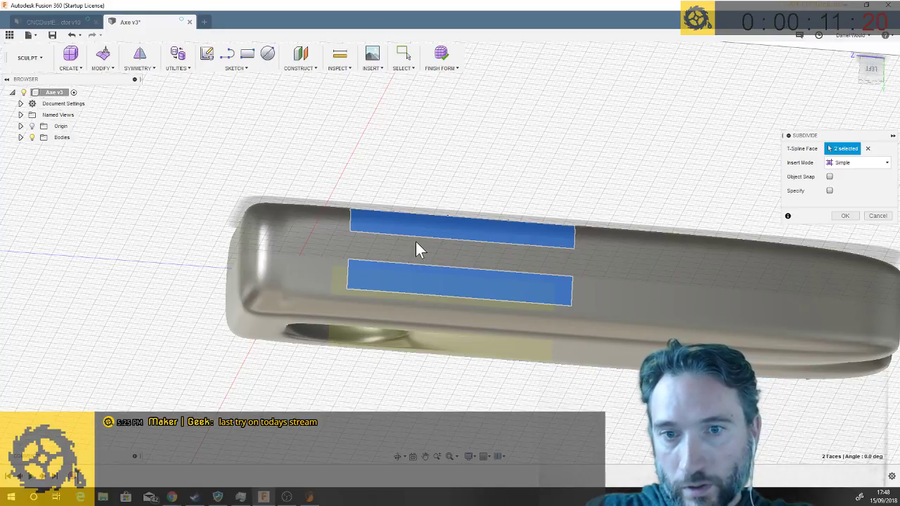
pyautogui.click(846, 215)
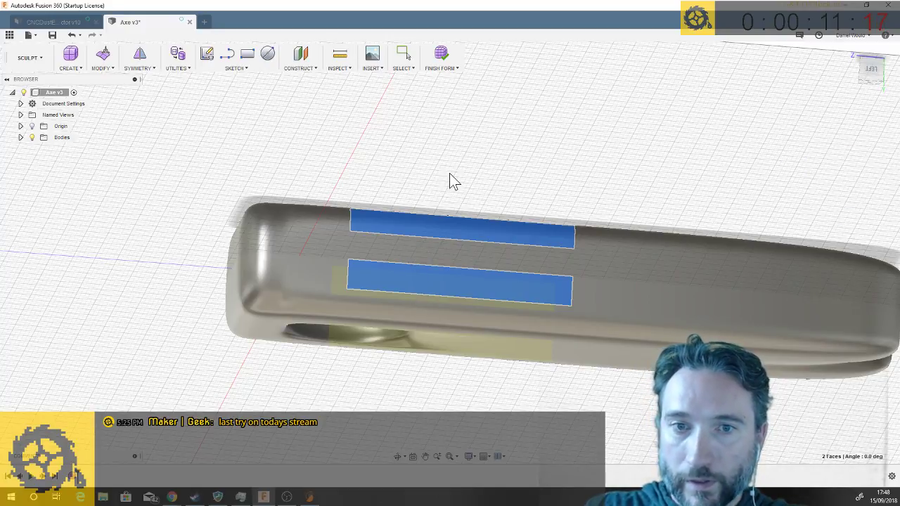
# - Subdivide the column of four new outer side faces nearest the butt end again in Simple mode
pyautogui.click(421, 228)
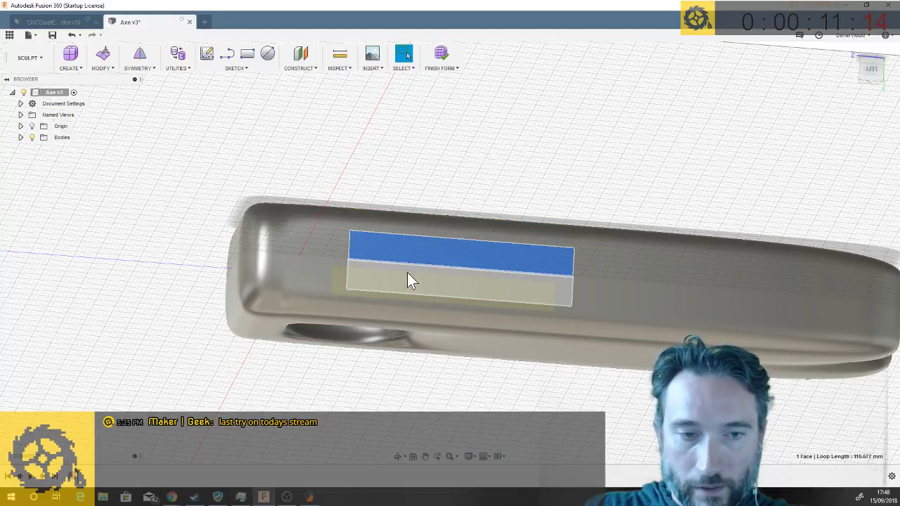
pyautogui.click(405, 280)
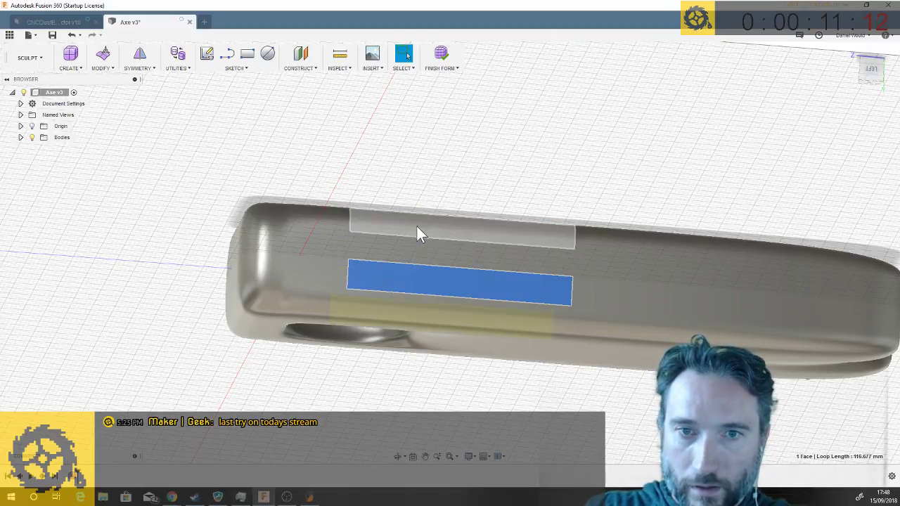
pyautogui.keyDown('ctrl'); pyautogui.click(417, 227); pyautogui.keyUp('ctrl')
pyautogui.keyDown('ctrl'); pyautogui.click(406, 258); pyautogui.keyUp('ctrl')
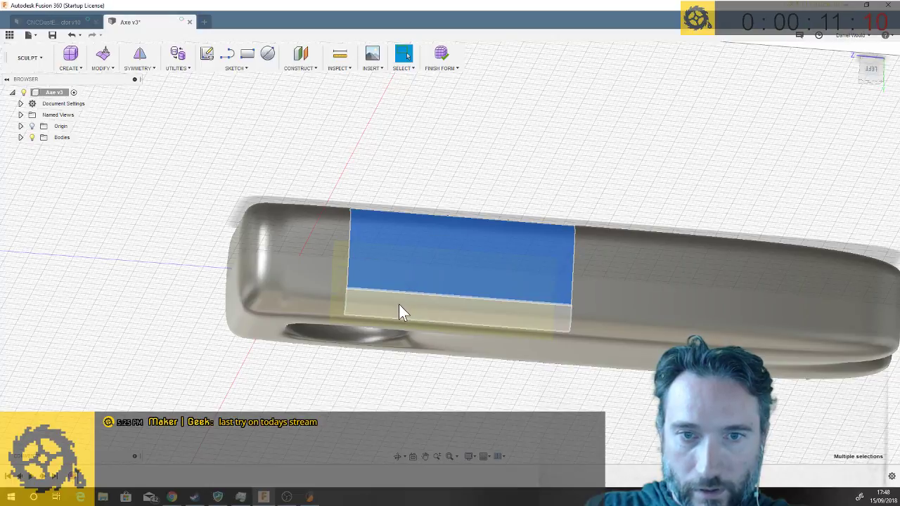
pyautogui.keyDown('ctrl'); pyautogui.click(399, 313); pyautogui.keyUp('ctrl')
pyautogui.rightClick(412, 280)
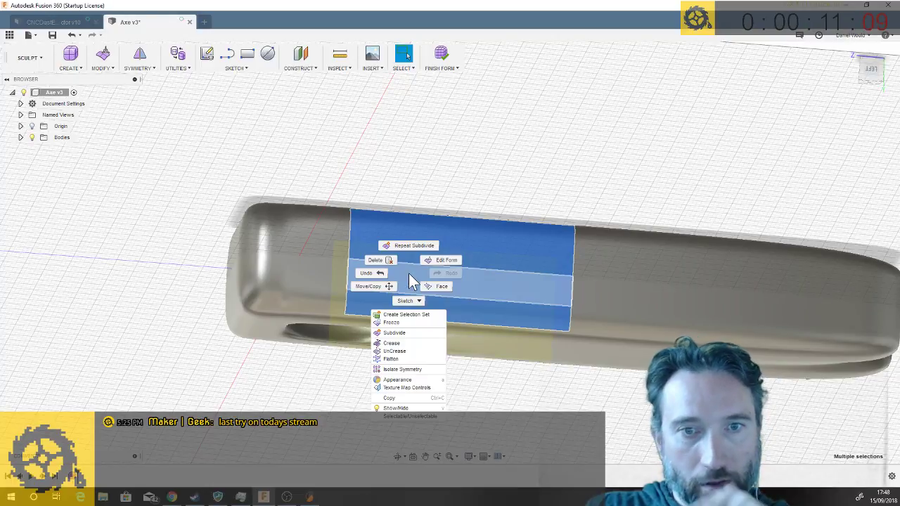
pyautogui.click(410, 333)
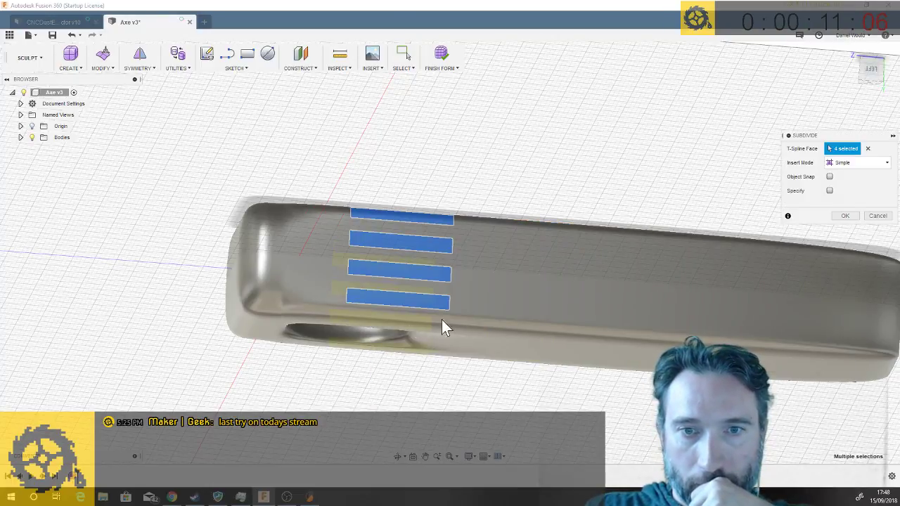
pyautogui.keyDown('shift'); pyautogui.moveTo(478, 181); pyautogui.dragTo(325, 316, button='middle'); pyautogui.keyUp('shift')
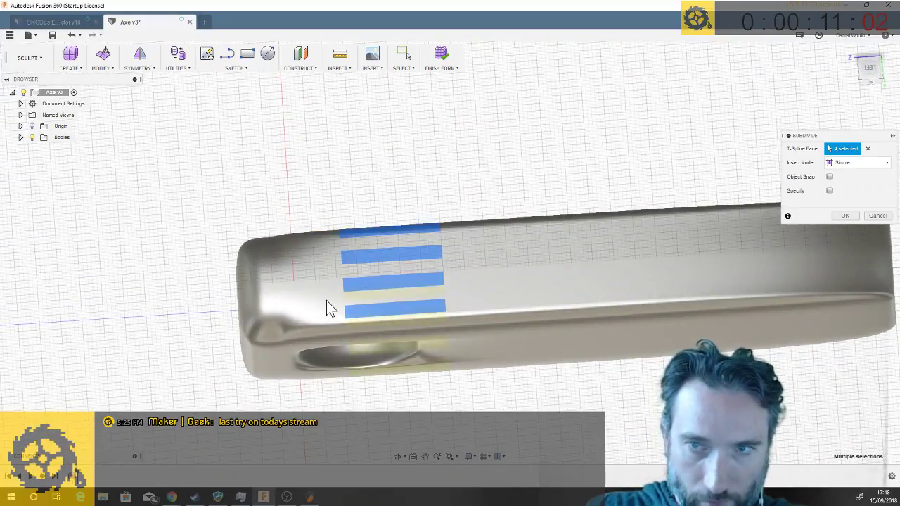
pyautogui.click(846, 217)
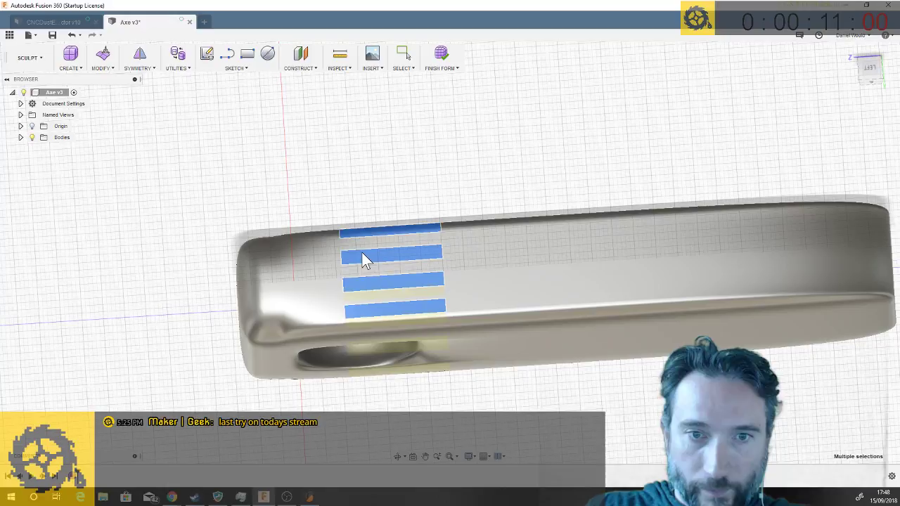
# - Bulge the body beside the slot by moving the eight selected outer side faces 6 mm outward with Edit Form
pyautogui.click(318, 318)
pyautogui.keyDown('shift'); pyautogui.click(311, 277); pyautogui.keyUp('shift')
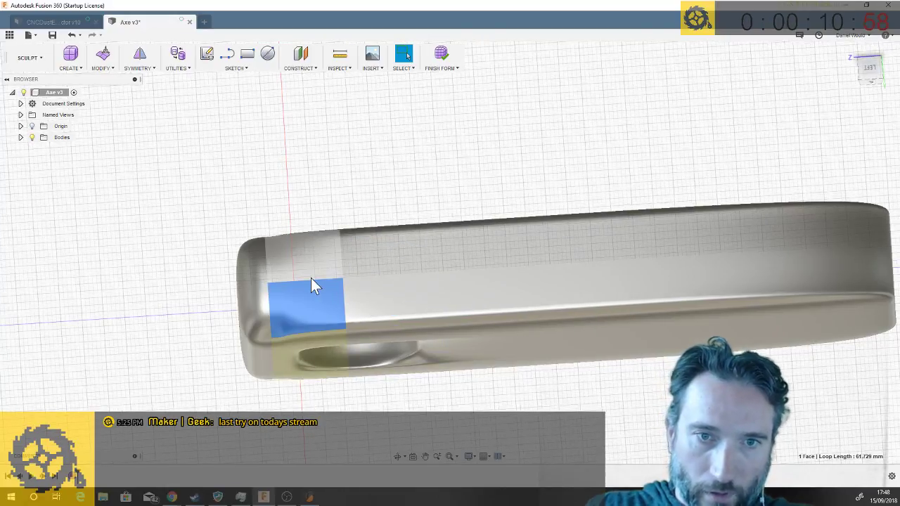
pyautogui.keyDown('shift'); pyautogui.click(367, 259); pyautogui.keyUp('shift')
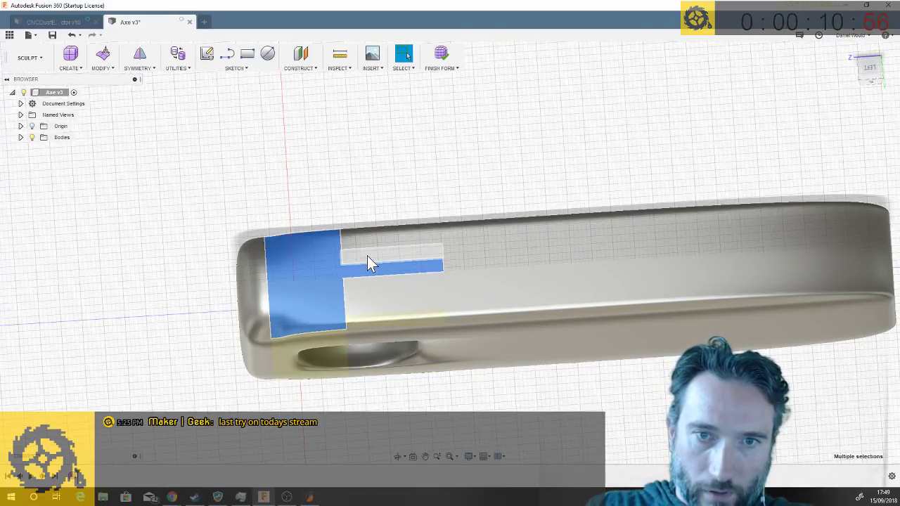
pyautogui.keyDown('shift'); pyautogui.click(369, 245); pyautogui.keyUp('shift')
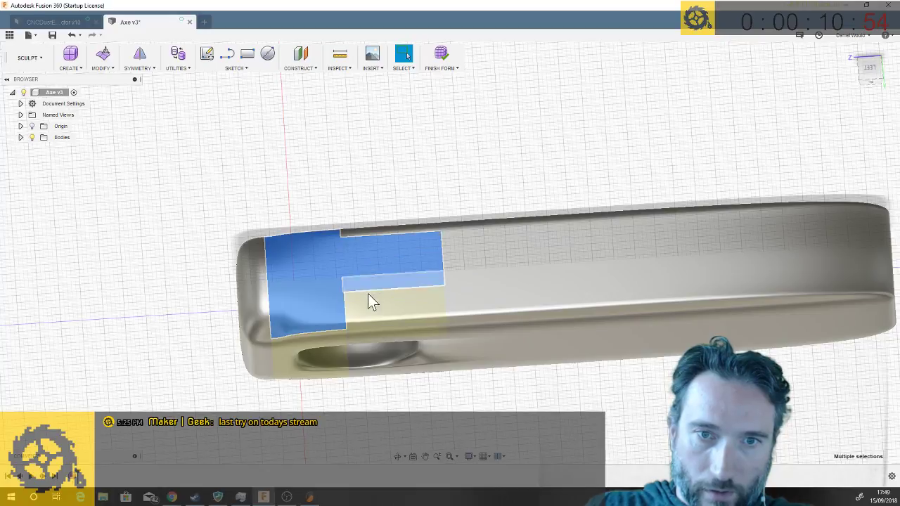
pyautogui.keyDown('shift'); pyautogui.click(368, 294); pyautogui.keyUp('shift')
pyautogui.keyDown('shift'); pyautogui.click(366, 314); pyautogui.keyUp('shift')
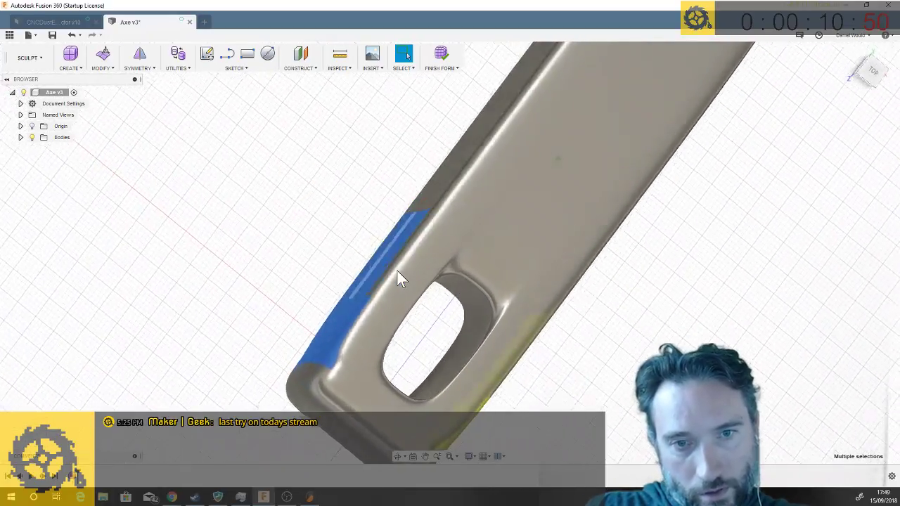
pyautogui.rightClick(394, 286)
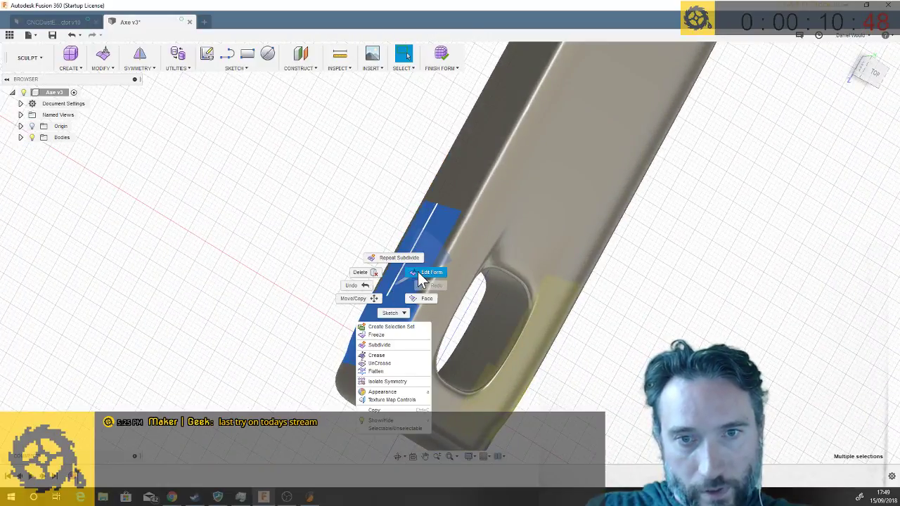
pyautogui.click(419, 279)
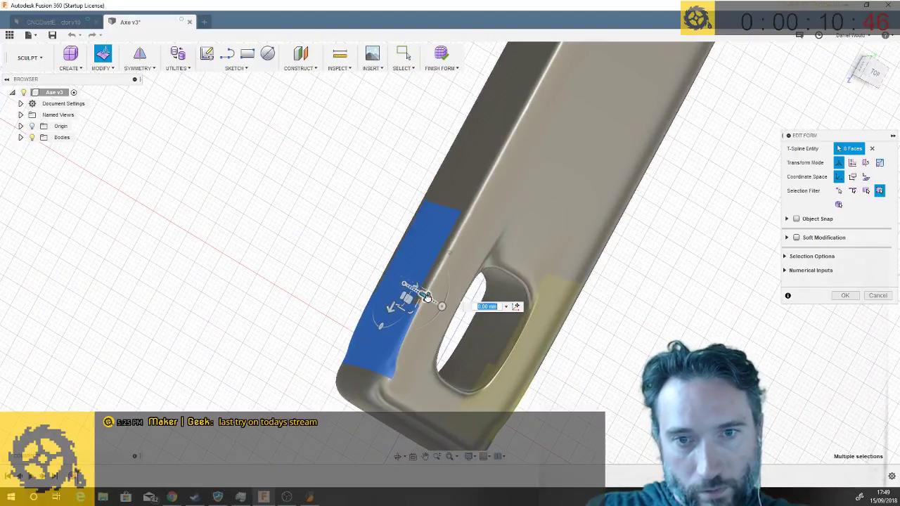
pyautogui.moveTo(427, 296); pyautogui.dragTo(405, 284)
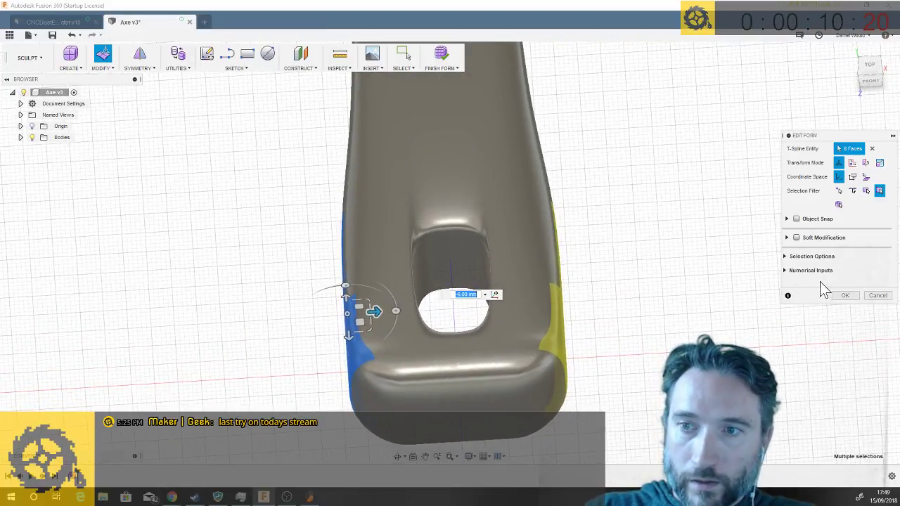
pyautogui.click(846, 296)
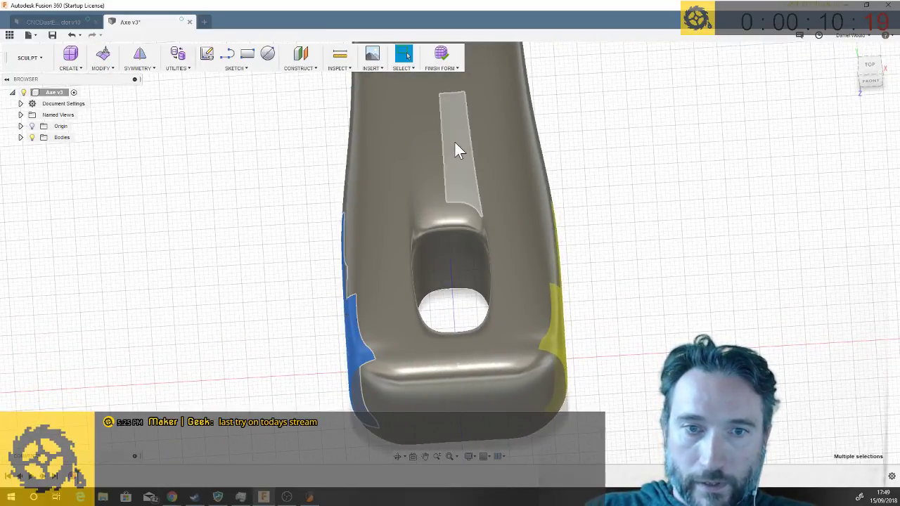
# - Measure the body's width beside the slot between the lengthwise edges on its two opposite outer sides
pyautogui.click(341, 59)
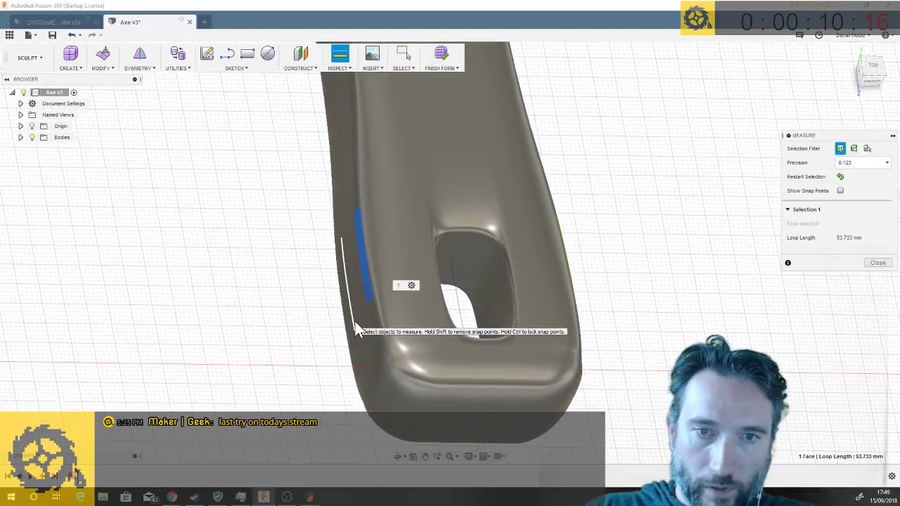
pyautogui.click(354, 320)
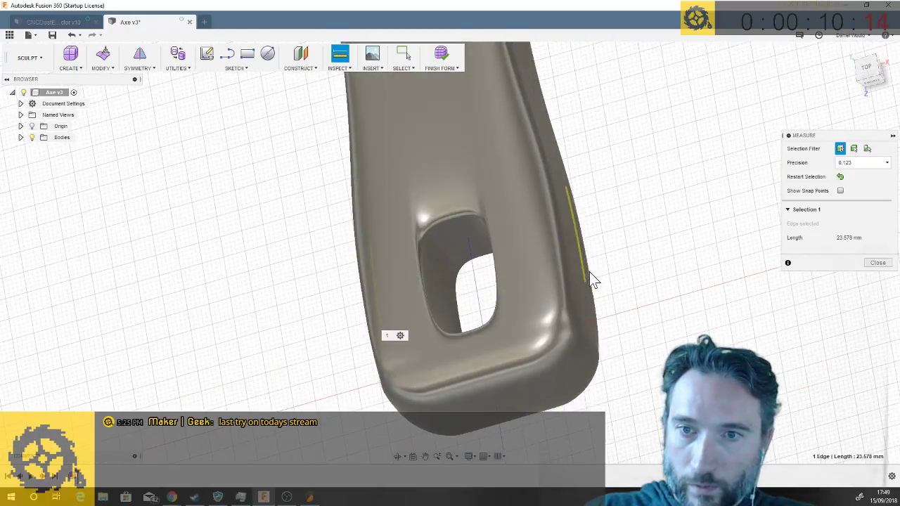
pyautogui.click(584, 272)
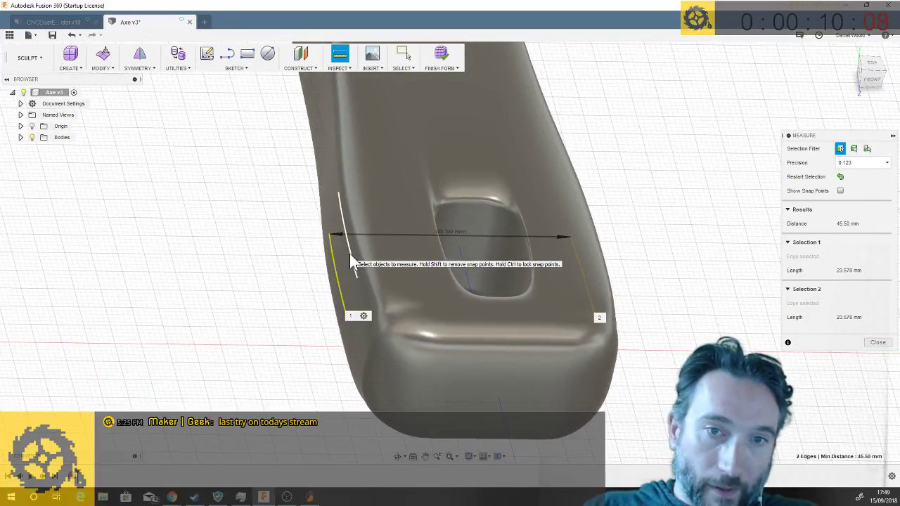
pyautogui.click(293, 283)
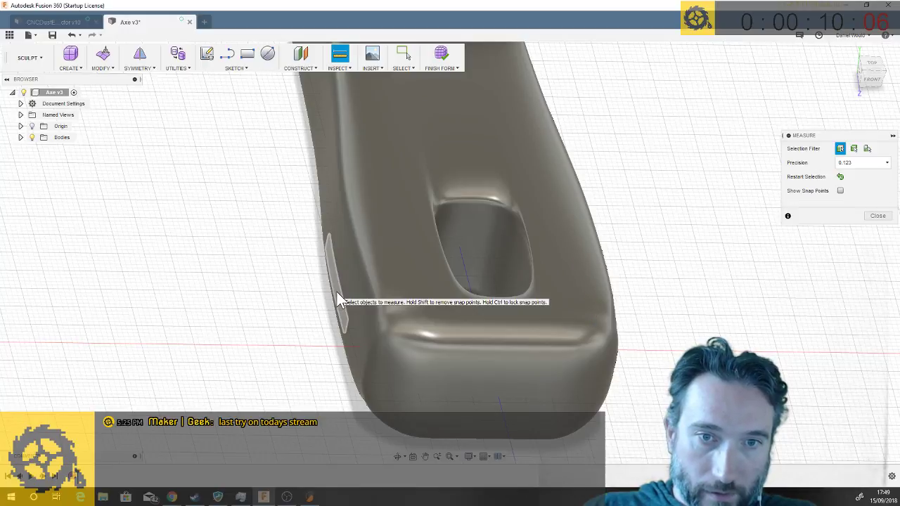
# - Measure between pairs of the narrow subdivided faces on the bulged outer side
pyautogui.click(341, 298)
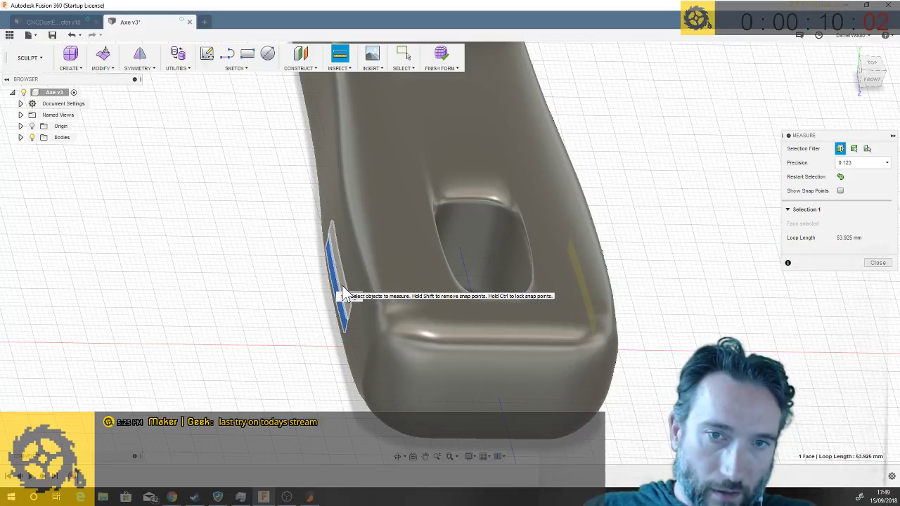
pyautogui.click(353, 295)
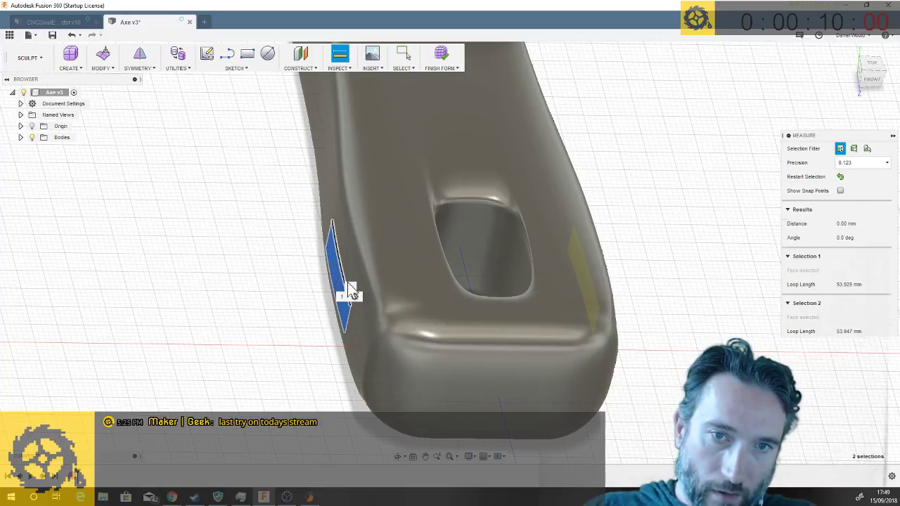
pyautogui.click(348, 282)
pyautogui.keyDown('shift'); pyautogui.moveTo(349, 290); pyautogui.dragTo(293, 346, button='middle'); pyautogui.keyUp('shift')
pyautogui.click(296, 346)
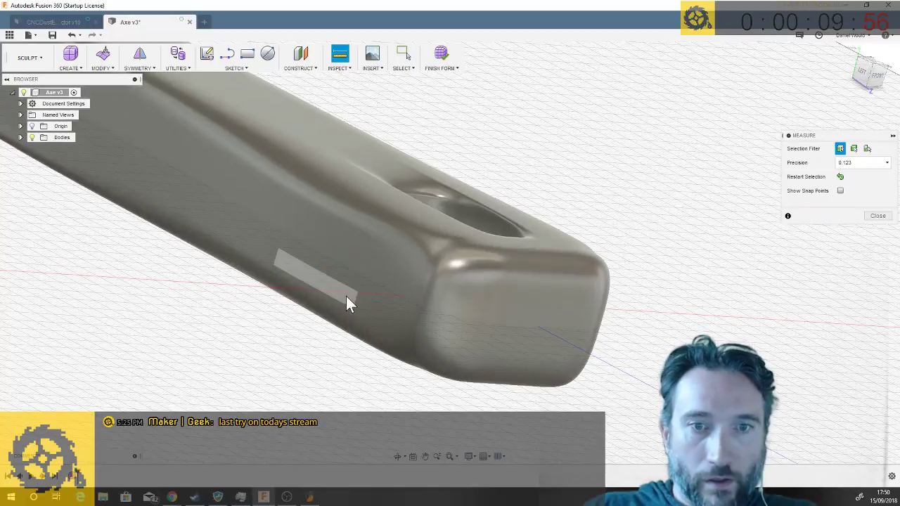
pyautogui.click(346, 296)
pyautogui.click(353, 267)
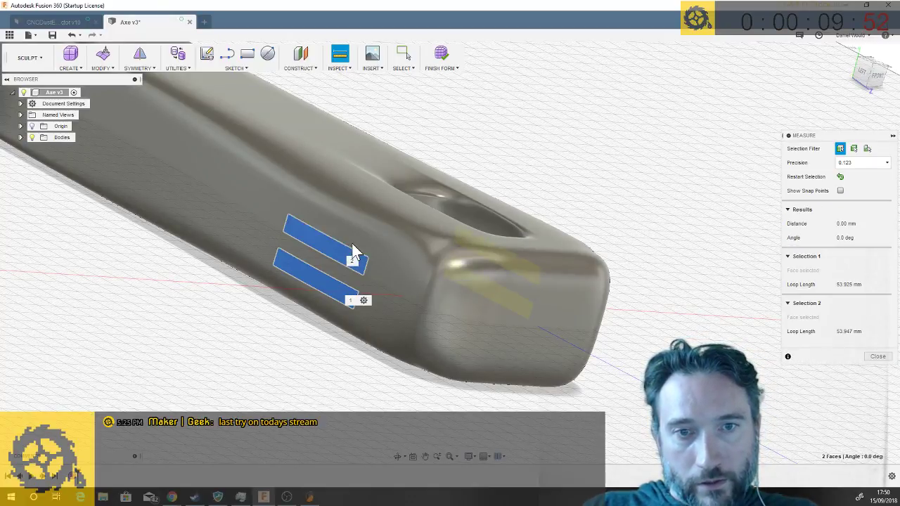
pyautogui.click(357, 256)
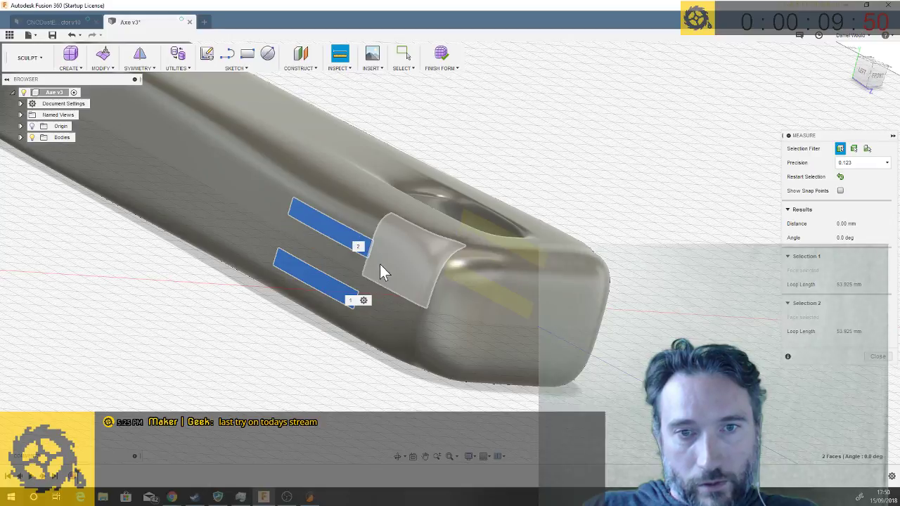
pyautogui.click(353, 266)
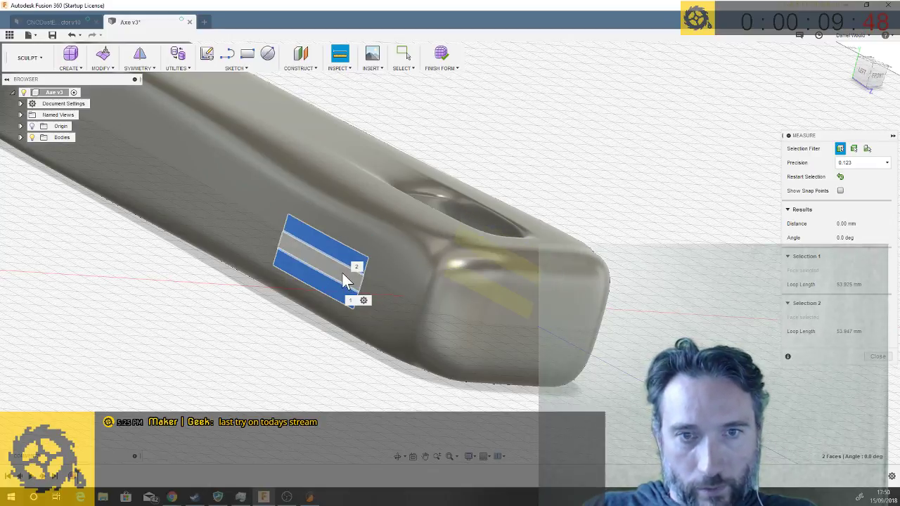
pyautogui.click(877, 357)
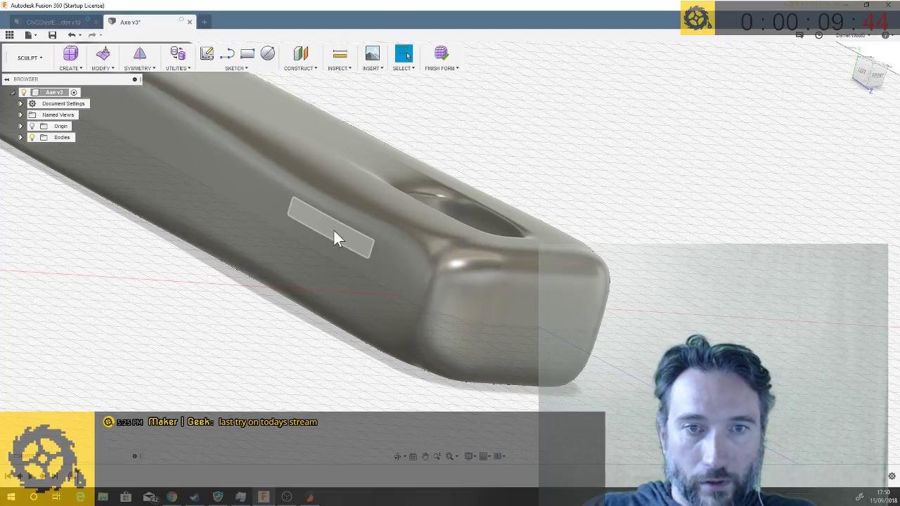
# - Move the four narrow faces at the centre of the bulged outer side 1.75 mm further outward with Edit Form
pyautogui.click(334, 230)
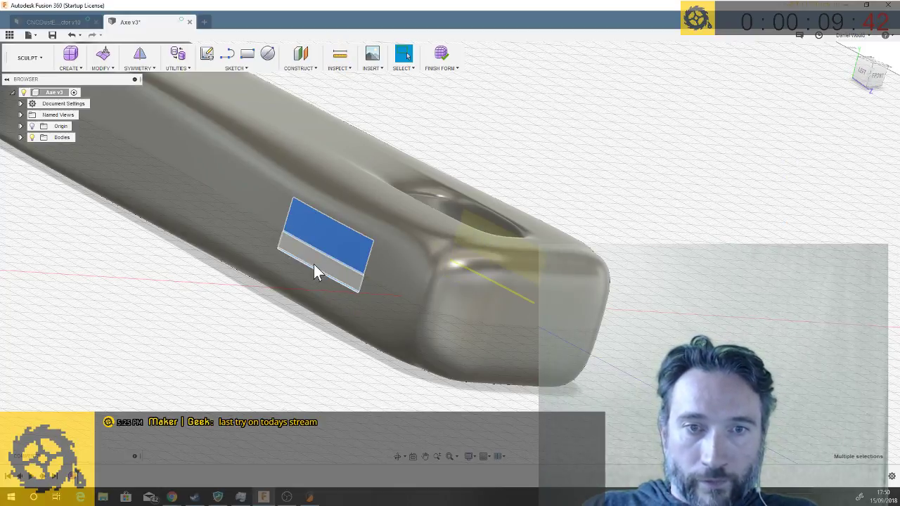
pyautogui.keyDown('ctrl'); pyautogui.click(314, 264); pyautogui.keyUp('ctrl')
pyautogui.click(306, 276)
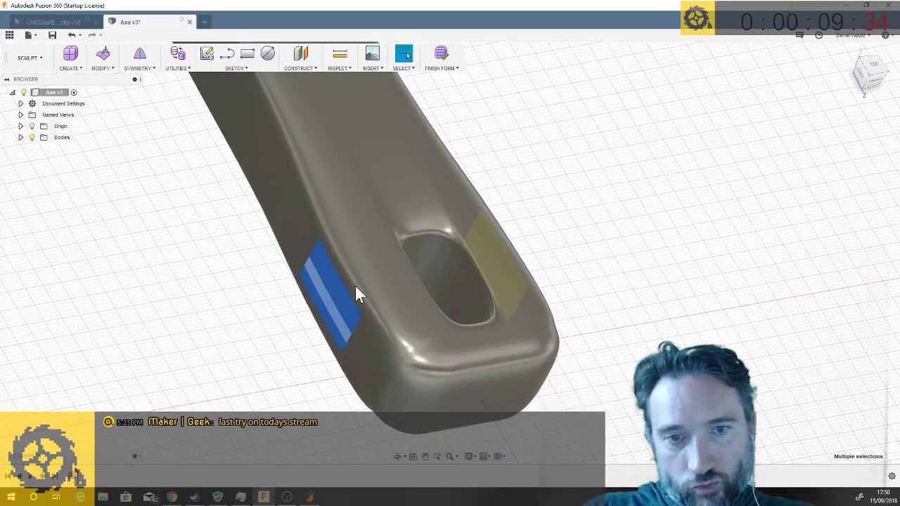
pyautogui.rightClick(344, 299)
pyautogui.click(370, 286)
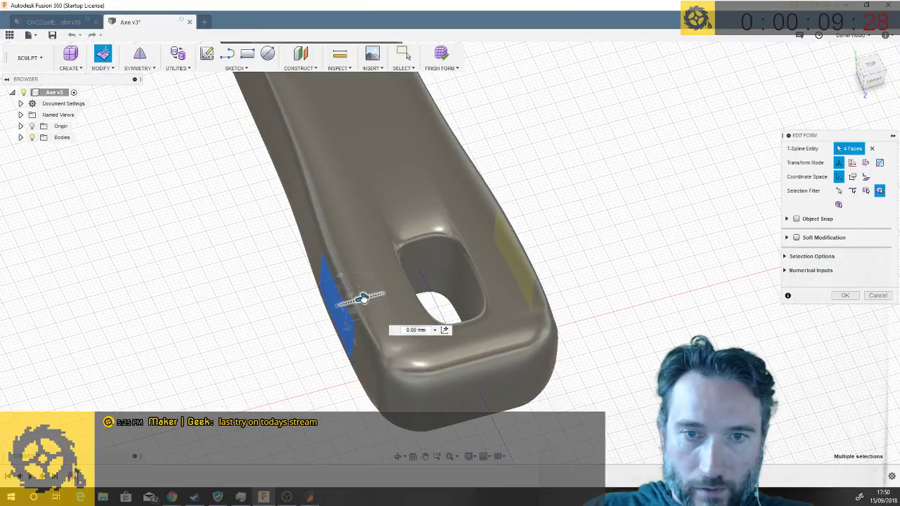
pyautogui.moveTo(364, 297); pyautogui.dragTo(355, 301)
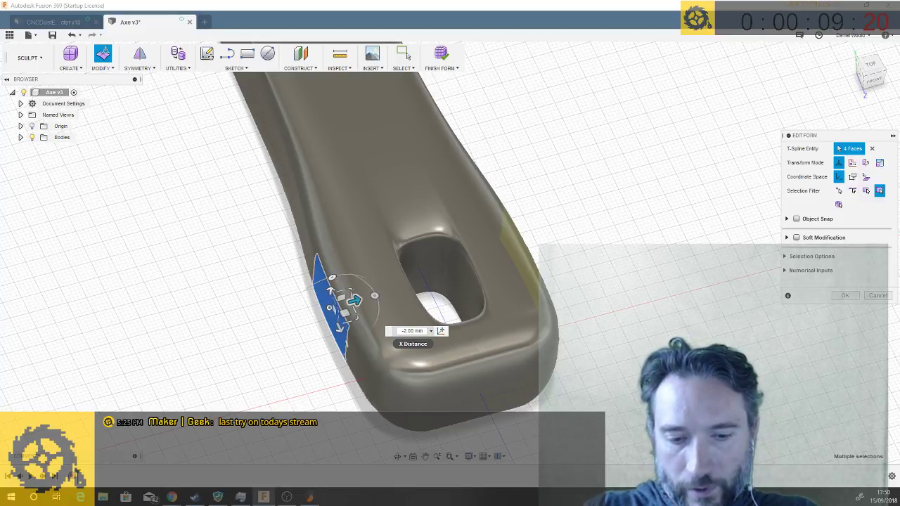
pyautogui.press('Delete')
pyautogui.press('Delete')
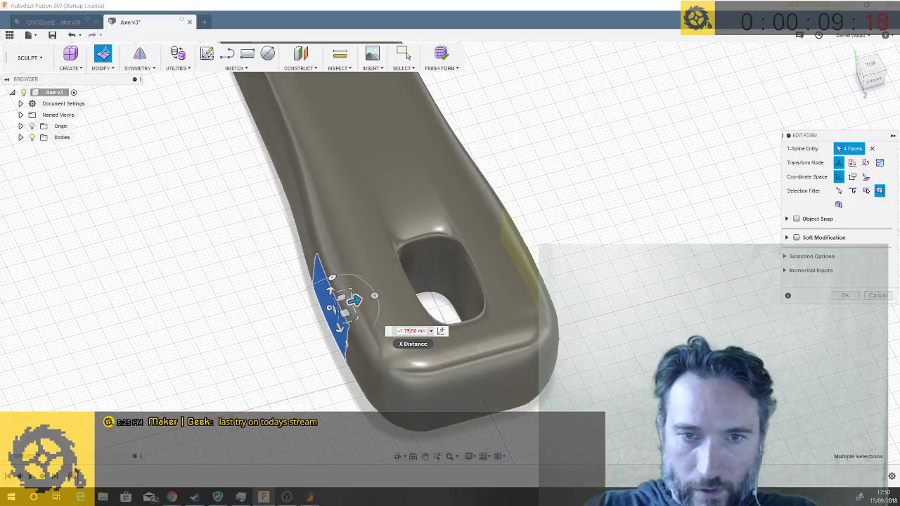
pyautogui.press('Return')
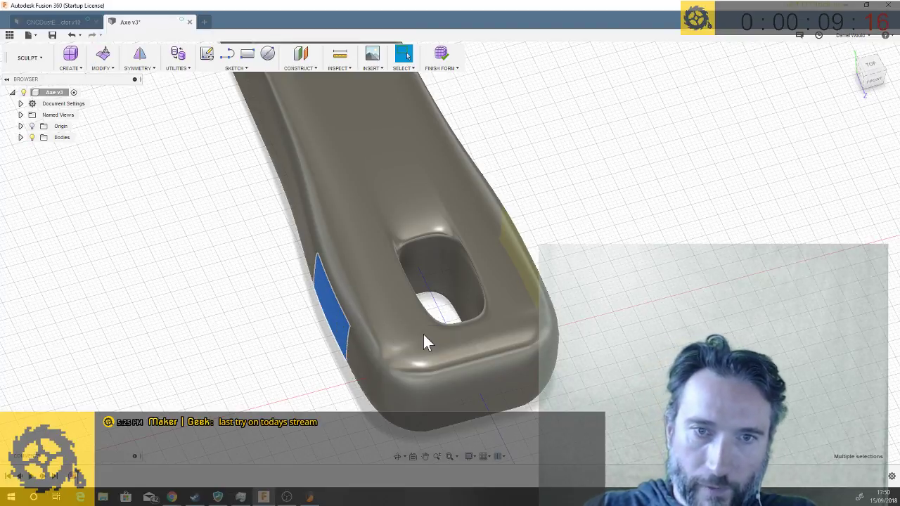
# - Remeasure the body's width beside the slot between matching lengthwise edges of the moved faces on opposite sides
pyautogui.click(340, 53)
pyautogui.click(330, 309)
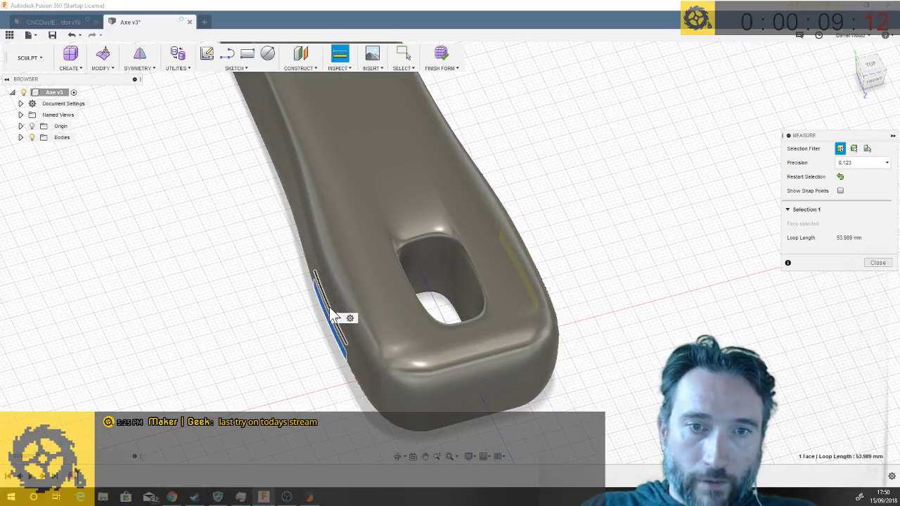
pyautogui.click(329, 303)
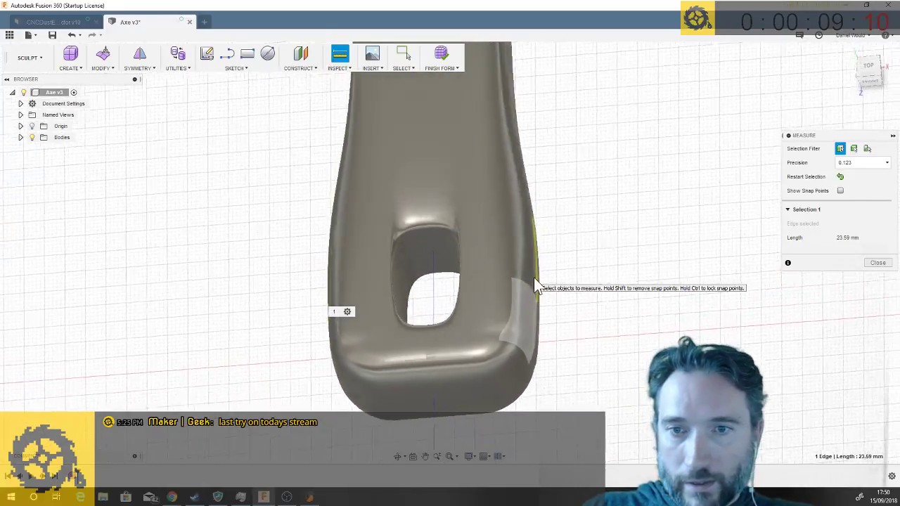
pyautogui.click(537, 289)
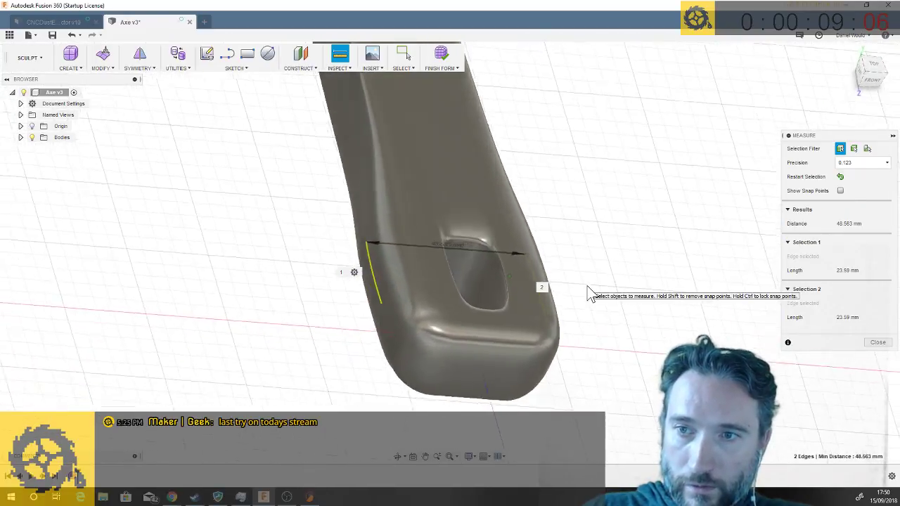
pyautogui.click(735, 308)
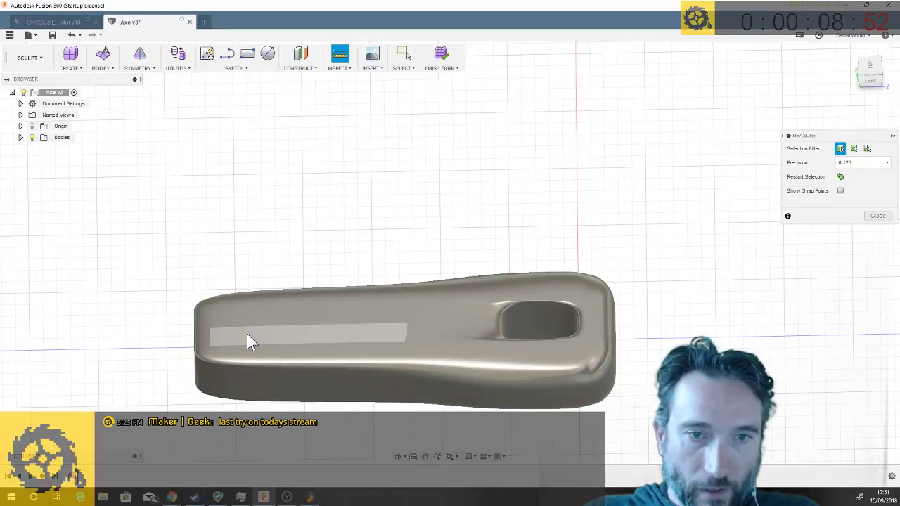
# - Measure the body's thickness between the long faces on its two opposite broad sides, at the end away from the slot
pyautogui.click(248, 325)
pyautogui.click(249, 329)
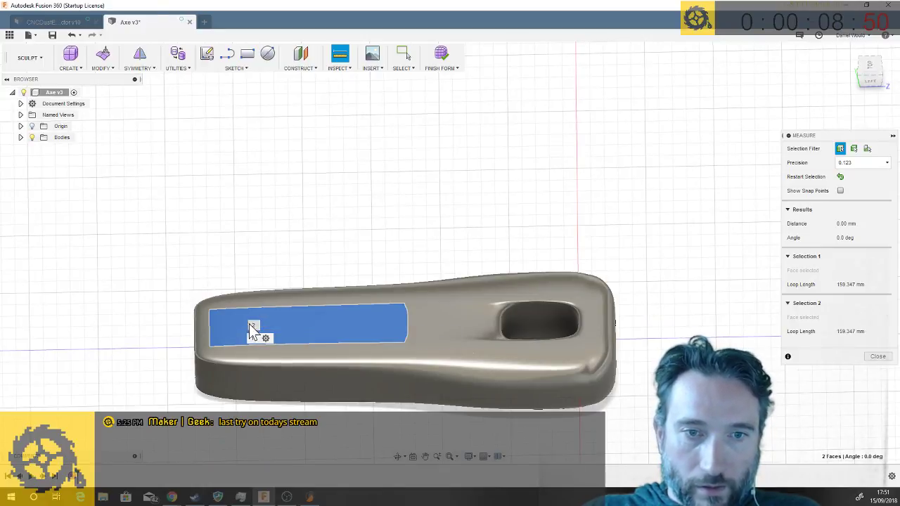
pyautogui.rightClick(276, 343)
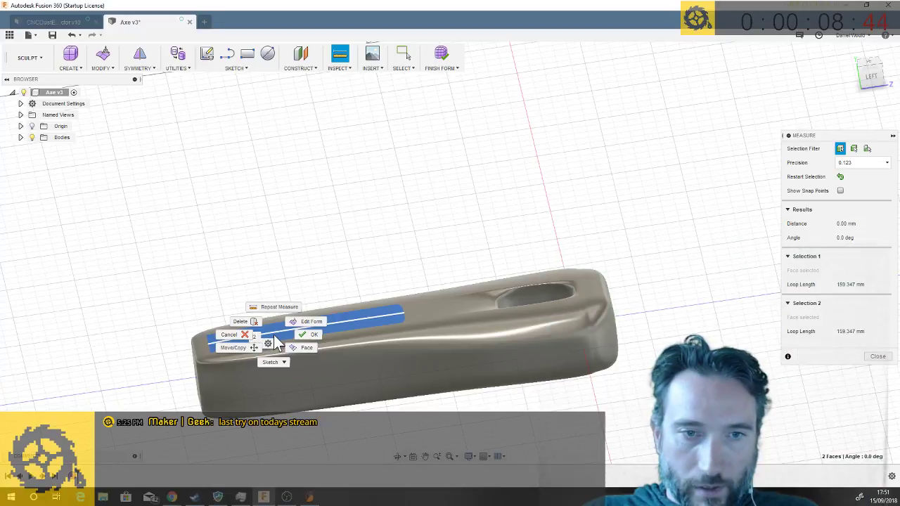
pyautogui.keyDown('shift'); pyautogui.moveTo(186, 376); pyautogui.dragTo(337, 359, button='middle'); pyautogui.keyUp('shift')
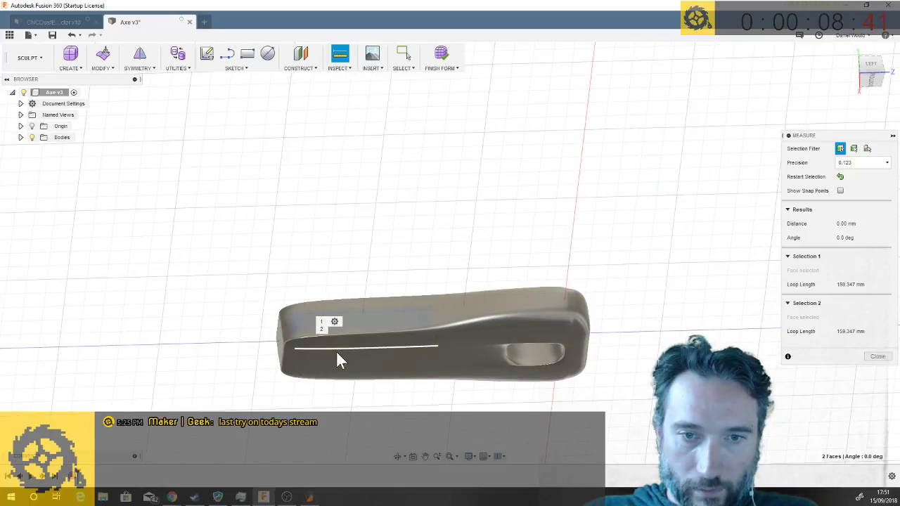
pyautogui.click(337, 360)
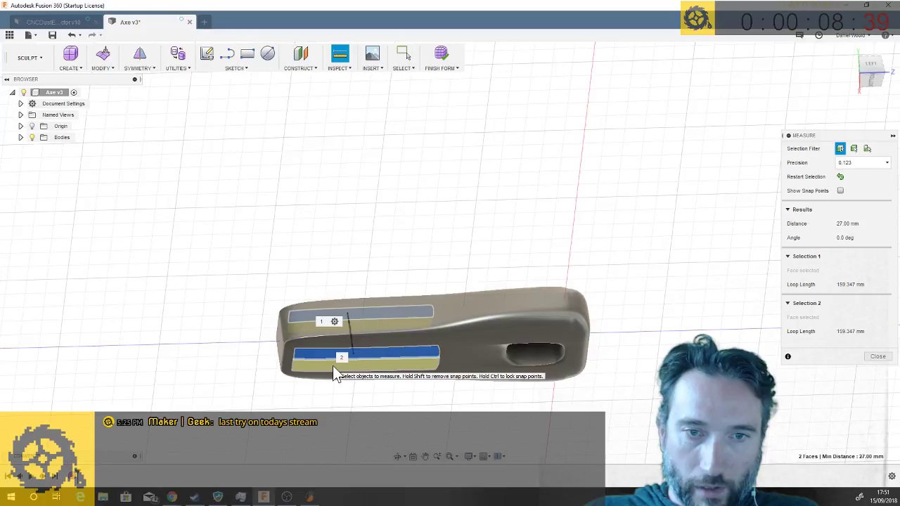
pyautogui.press('Escape')
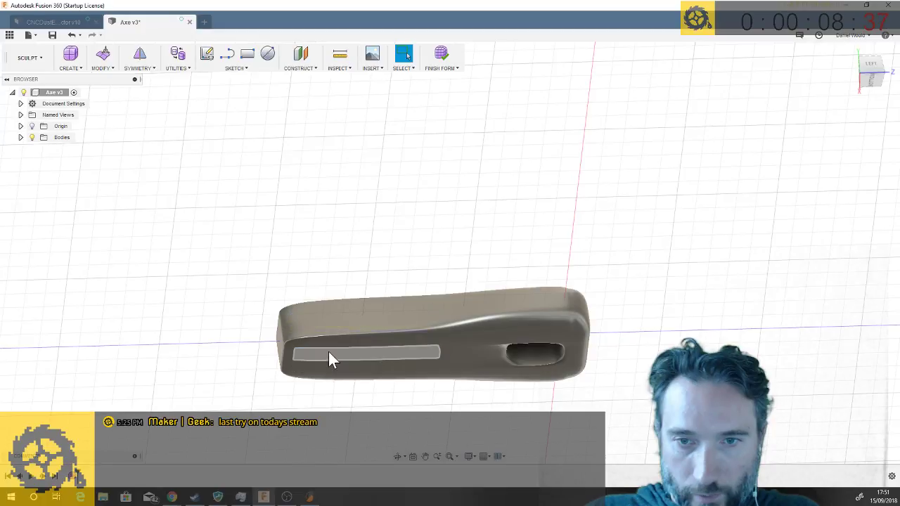
# - Move the two long central faces on the body's underside, away from the slot, 15 mm downward with Edit Form
pyautogui.click(331, 360)
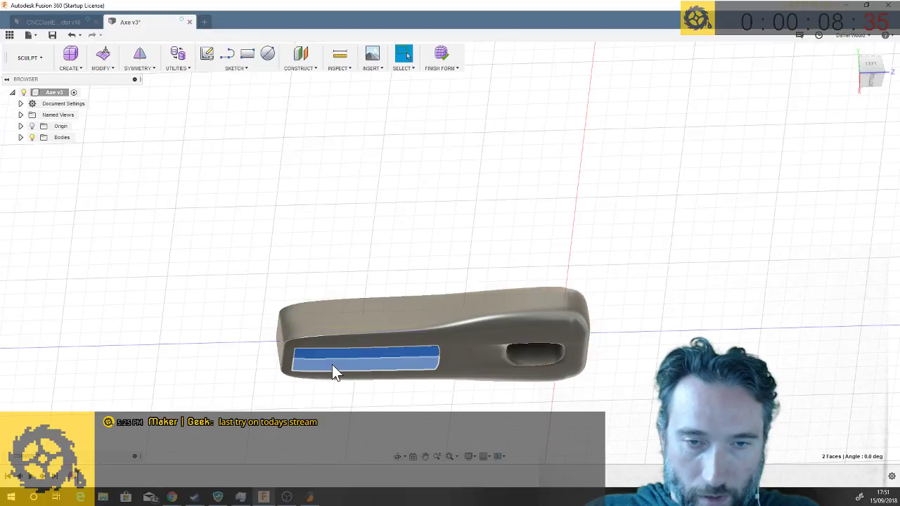
pyautogui.scroll(3, 332, 364)
pyautogui.keyDown('shift'); pyautogui.moveTo(332, 364); pyautogui.dragTo(337, 310, button='middle'); pyautogui.keyUp('shift')
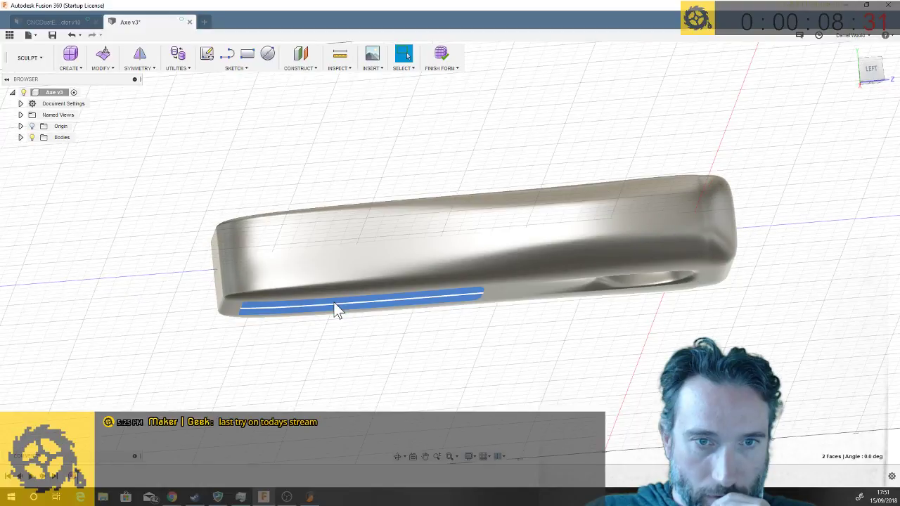
pyautogui.rightClick(338, 310)
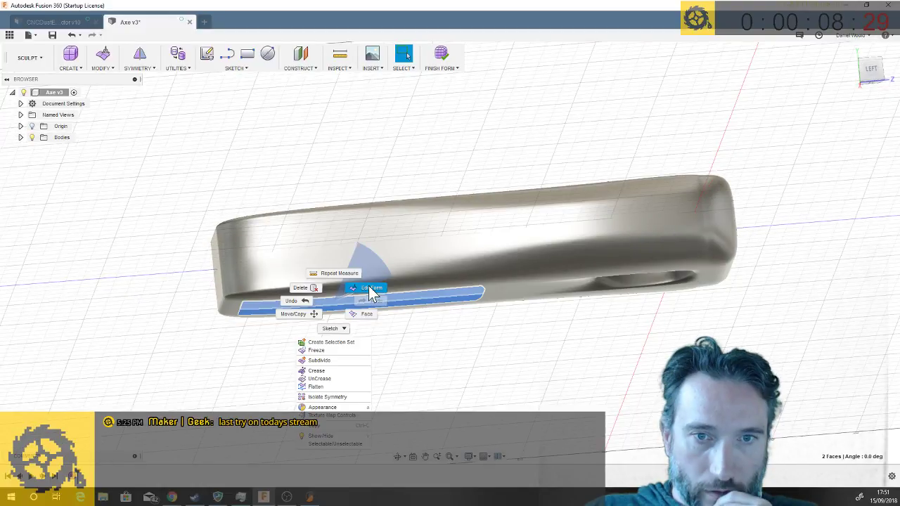
pyautogui.click(368, 291)
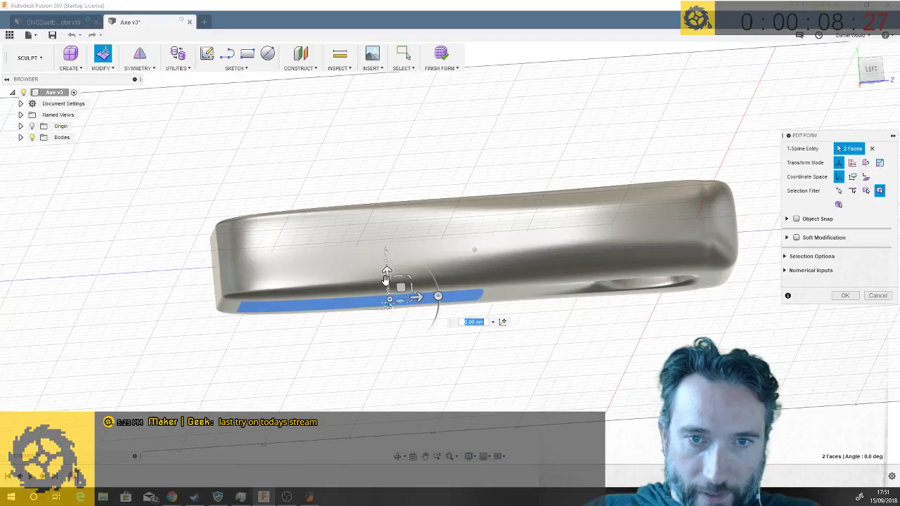
pyautogui.moveTo(386, 279); pyautogui.dragTo(386, 302)
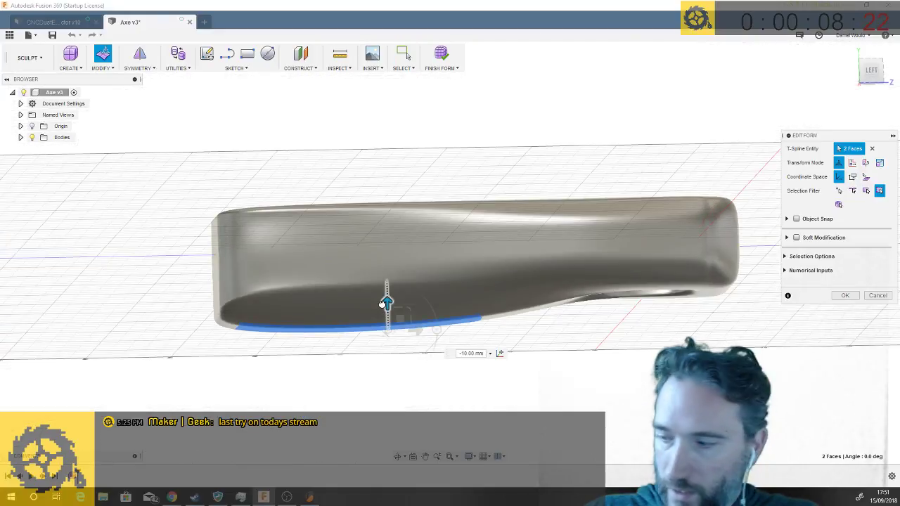
pyautogui.moveTo(381, 308); pyautogui.dragTo(378, 321)
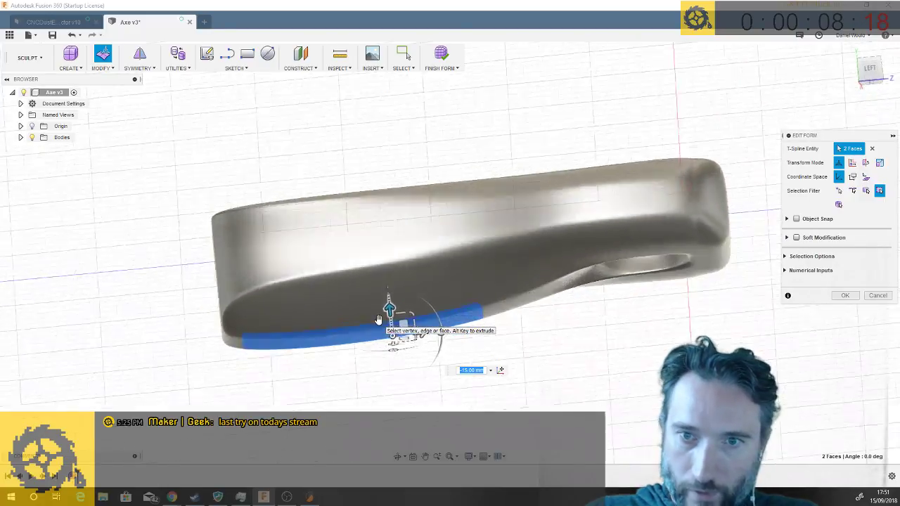
pyautogui.press('Escape')
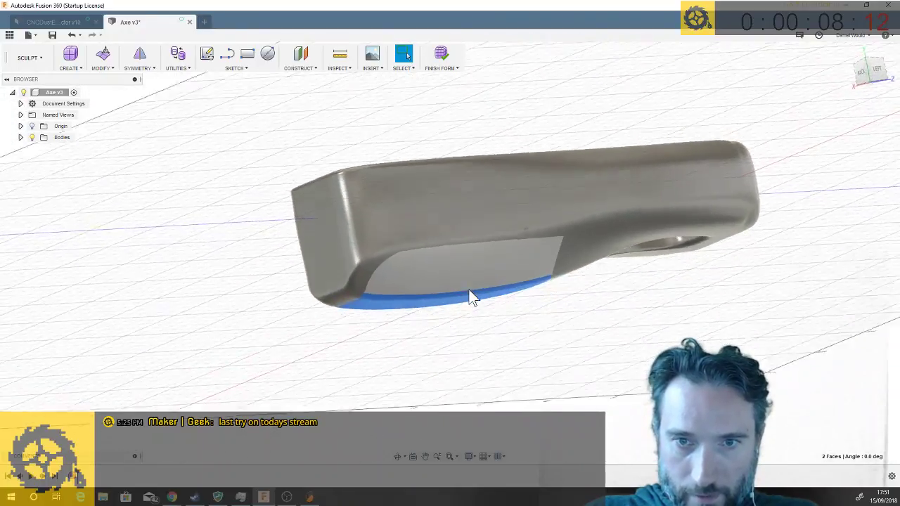
# - Subdivide the two lowered underside faces using the Simple insert mode
pyautogui.rightClick(410, 287)
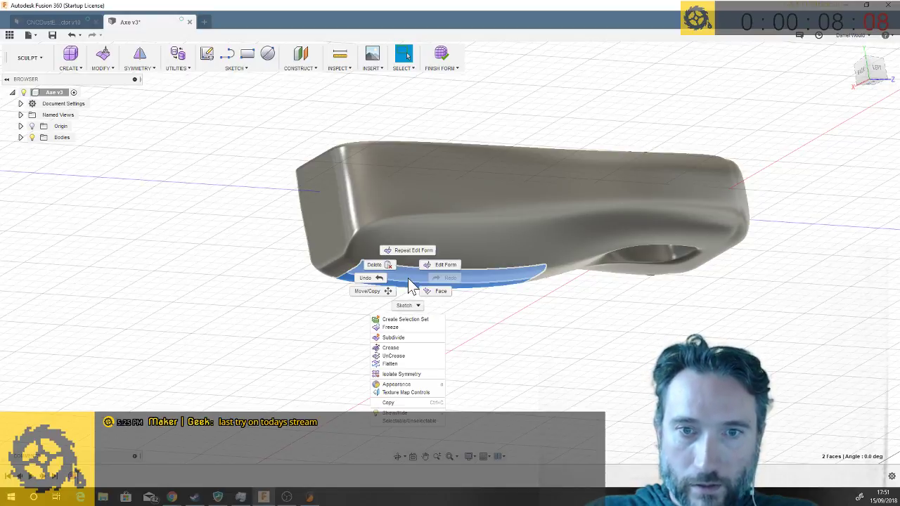
pyautogui.click(407, 338)
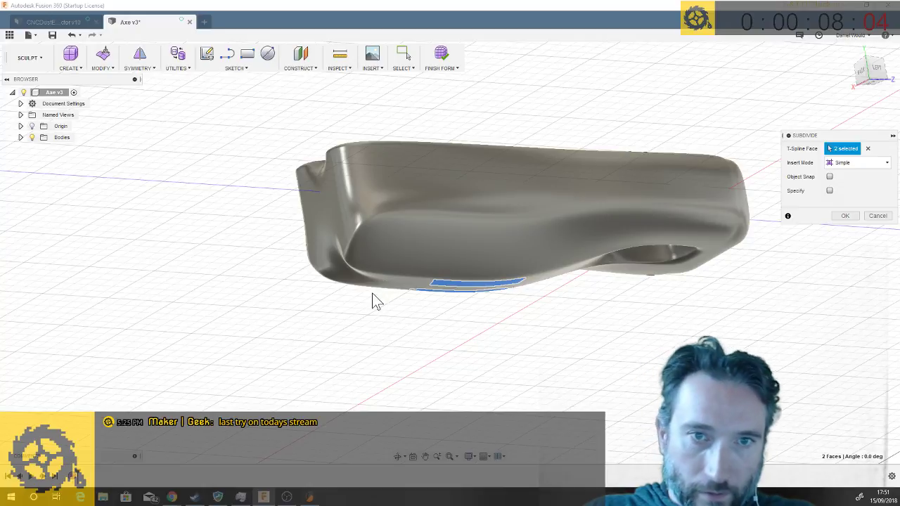
pyautogui.keyDown('shift'); pyautogui.moveTo(371, 301); pyautogui.dragTo(379, 170, button='middle'); pyautogui.keyUp('shift')
pyautogui.click(846, 217)
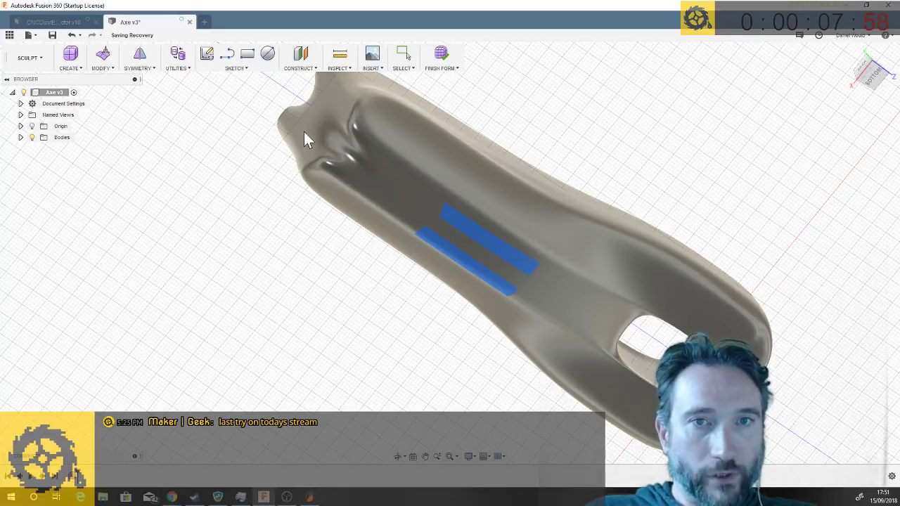
pyautogui.keyDown('shift'); pyautogui.moveTo(248, 223); pyautogui.dragTo(317, 292, button='middle'); pyautogui.keyUp('shift')
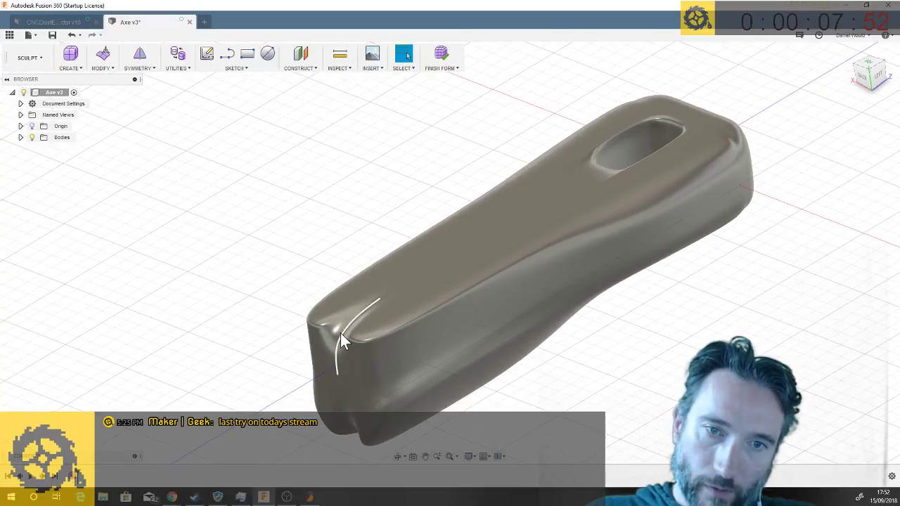
# - Pull the two subdivided underside faces nearest the notched end further downward with Edit Form to deepen the blade
pyautogui.keyDown('shift'); pyautogui.moveTo(335, 344); pyautogui.dragTo(366, 303, button='middle'); pyautogui.keyUp('shift')
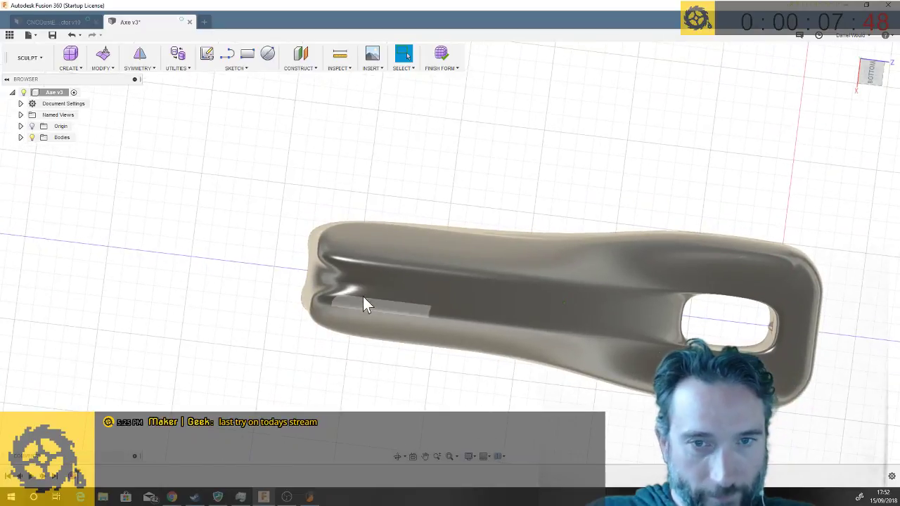
pyautogui.click(365, 296)
pyautogui.keyDown('shift'); pyautogui.click(374, 281); pyautogui.keyUp('shift')
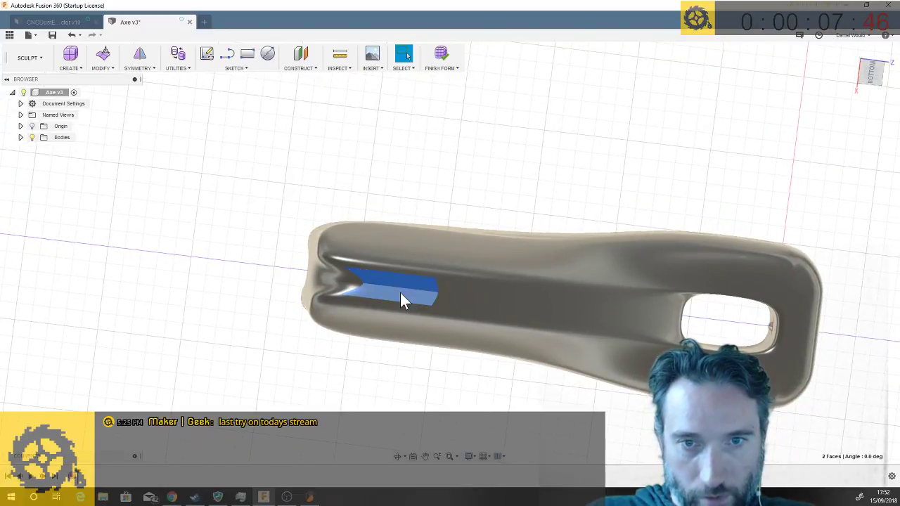
pyautogui.rightClick(400, 293)
pyautogui.click(404, 285)
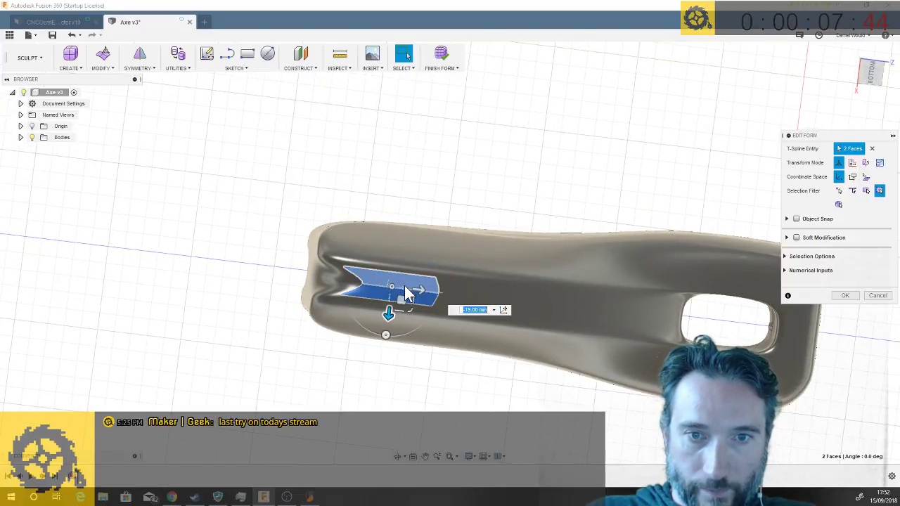
pyautogui.keyDown('shift'); pyautogui.moveTo(405, 286); pyautogui.dragTo(394, 326, button='middle'); pyautogui.keyUp('shift')
pyautogui.moveTo(394, 326); pyautogui.dragTo(382, 399)
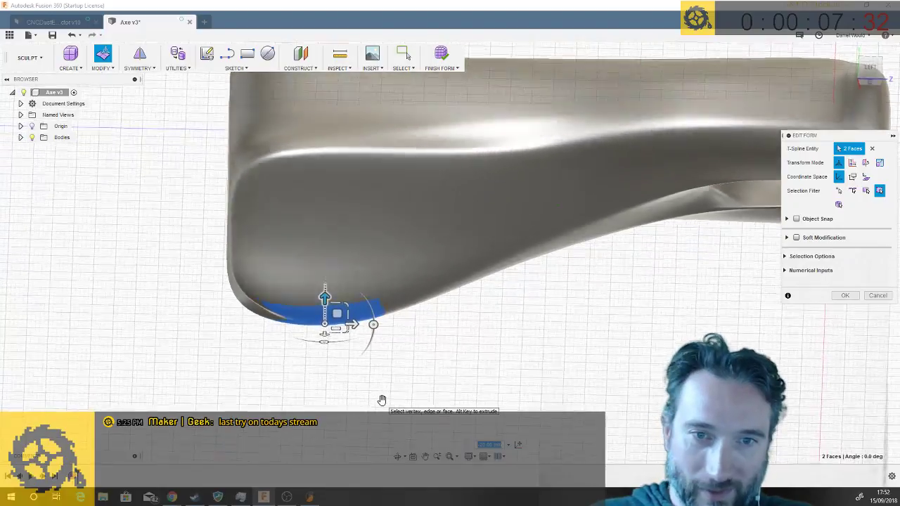
pyautogui.press('Escape')
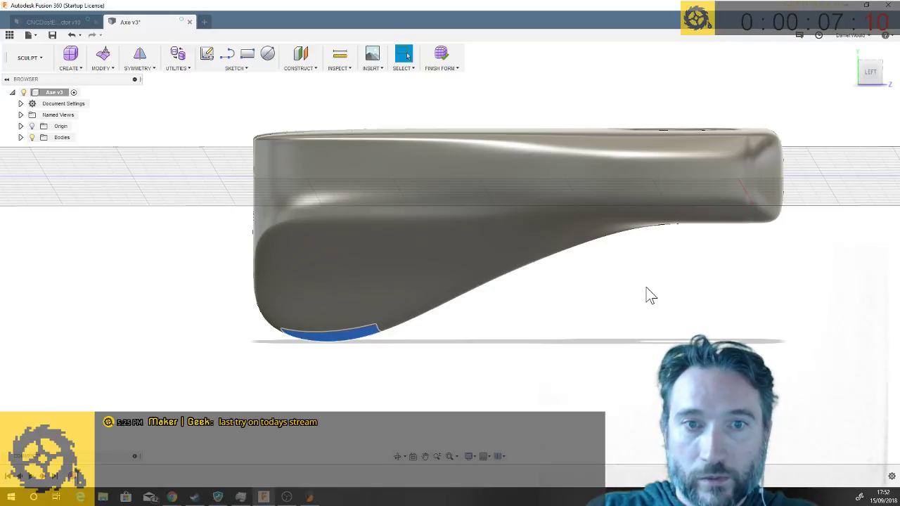
# - Raise the two long central faces on the body's upper side by 5 mm with Edit Form
pyautogui.keyDown('shift'); pyautogui.moveTo(651, 295); pyautogui.dragTo(330, 149, button='middle'); pyautogui.keyUp('shift')
pyautogui.click(328, 147)
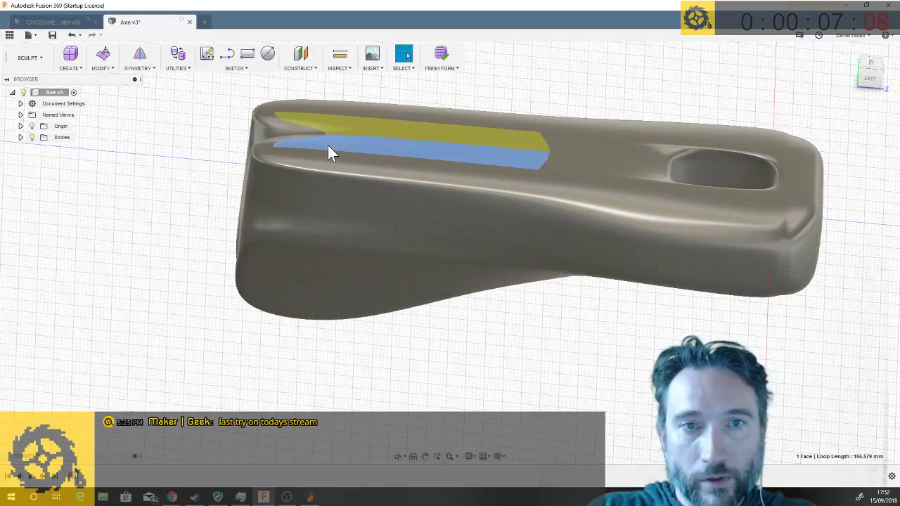
pyautogui.keyDown('shift'); pyautogui.click(340, 129); pyautogui.keyUp('shift')
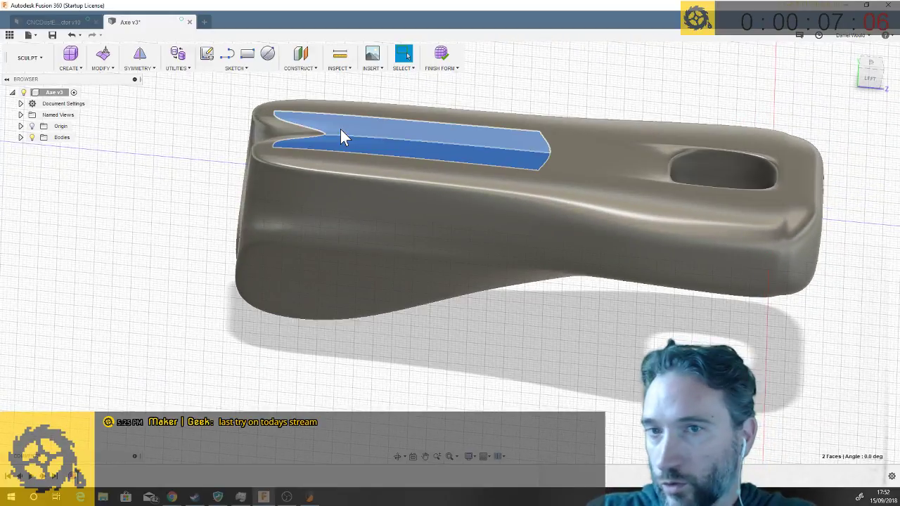
pyautogui.rightClick(340, 129)
pyautogui.click(365, 116)
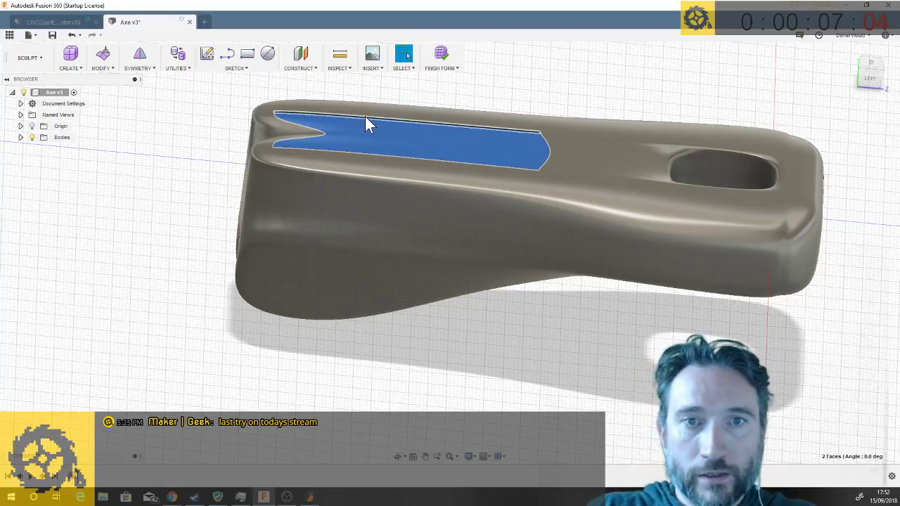
pyautogui.keyDown('shift'); pyautogui.moveTo(365, 116); pyautogui.dragTo(429, 120, button='middle'); pyautogui.keyUp('shift')
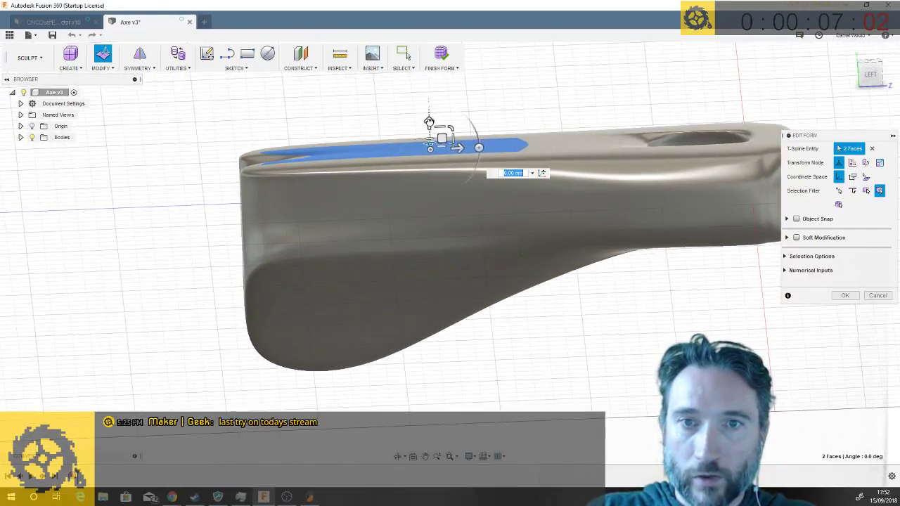
pyautogui.moveTo(430, 114); pyautogui.dragTo(430, 109)
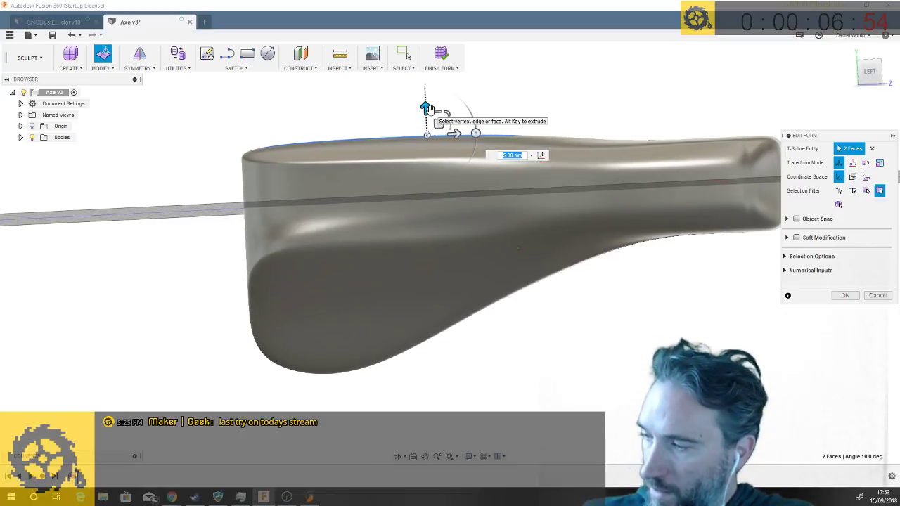
pyautogui.press('Return')
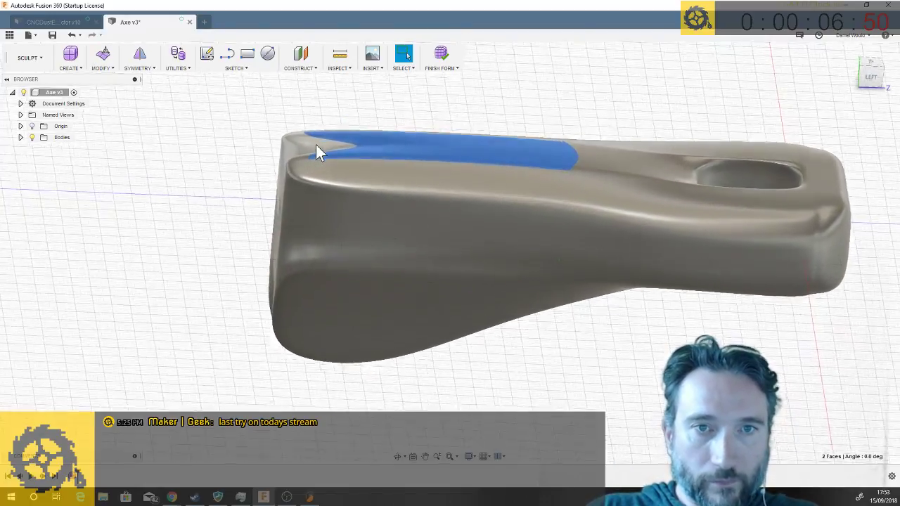
# - Measure the distance from the blade end's lower curved edge to the middle of the opposite end beside the slot
pyautogui.click(314, 161)
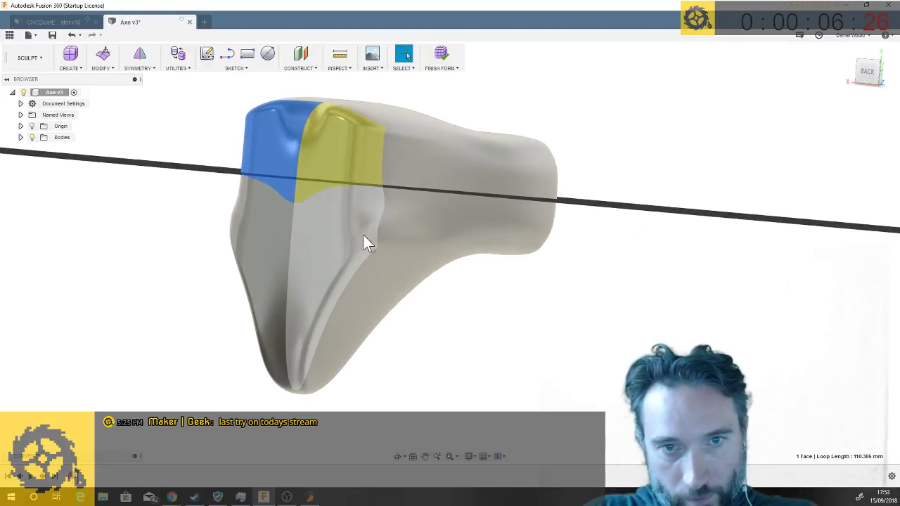
pyautogui.click(363, 234)
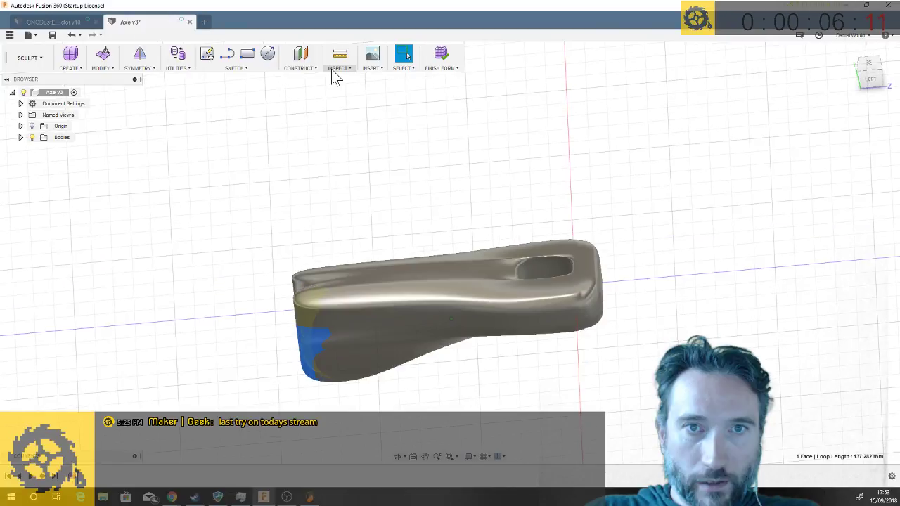
pyautogui.click(340, 54)
pyautogui.click(313, 352)
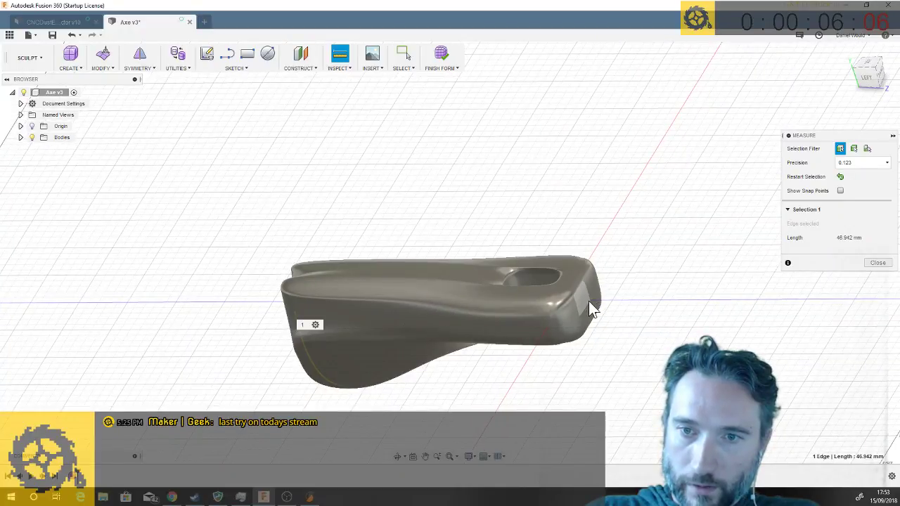
pyautogui.click(590, 302)
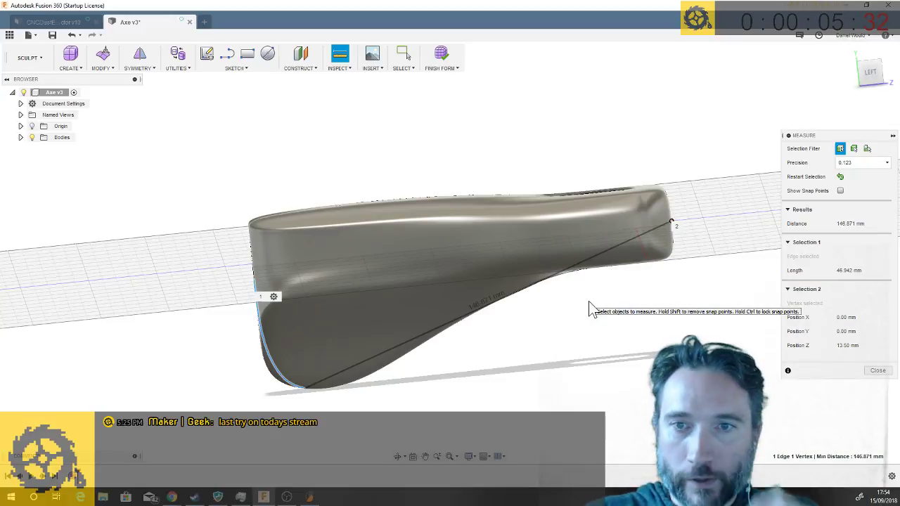
pyautogui.click(878, 371)
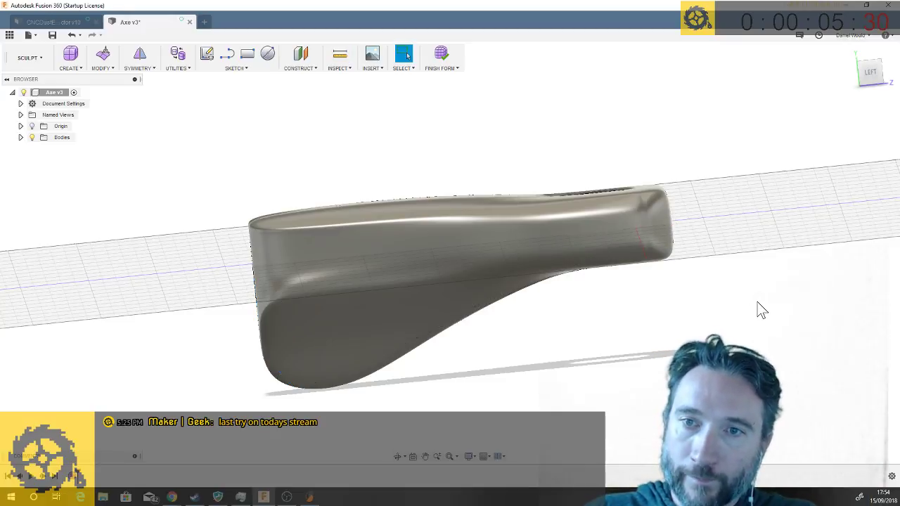
# - Pull the six faces on the end beside the handle slot outward about 10 mm with Edit Form
pyautogui.keyDown('shift'); pyautogui.moveTo(760, 307); pyautogui.dragTo(686, 239, button='middle'); pyautogui.keyUp('shift')
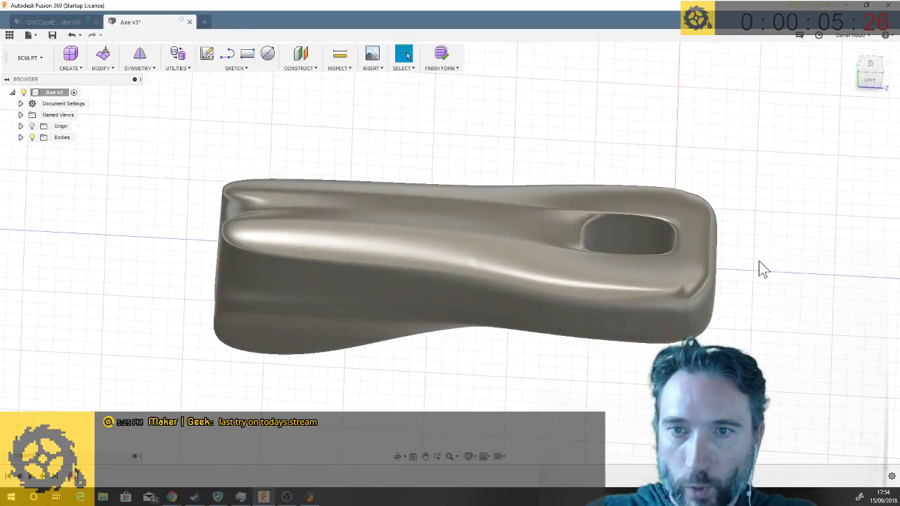
pyautogui.scroll(2, 761, 254)
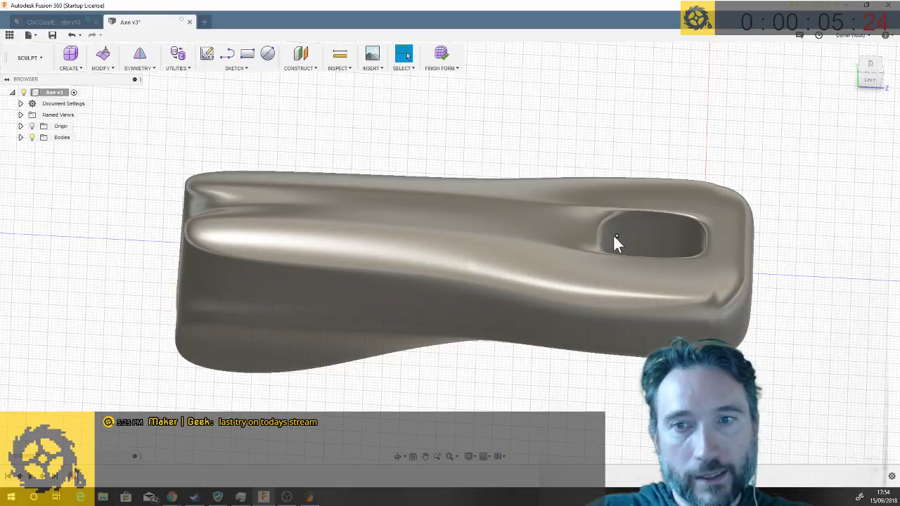
pyautogui.keyDown('shift'); pyautogui.moveTo(661, 251); pyautogui.dragTo(691, 268, button='middle'); pyautogui.keyUp('shift')
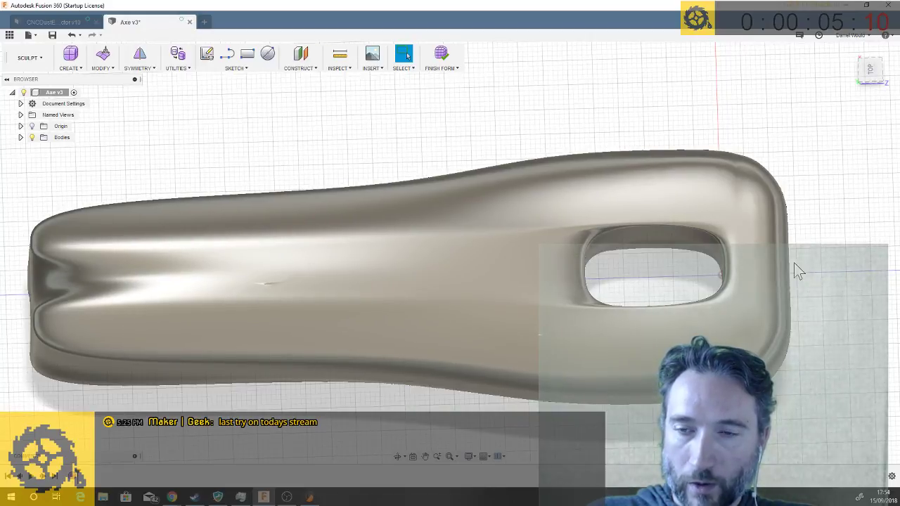
pyautogui.keyDown('shift'); pyautogui.moveTo(794, 263); pyautogui.dragTo(793, 263, button='middle'); pyautogui.keyUp('shift')
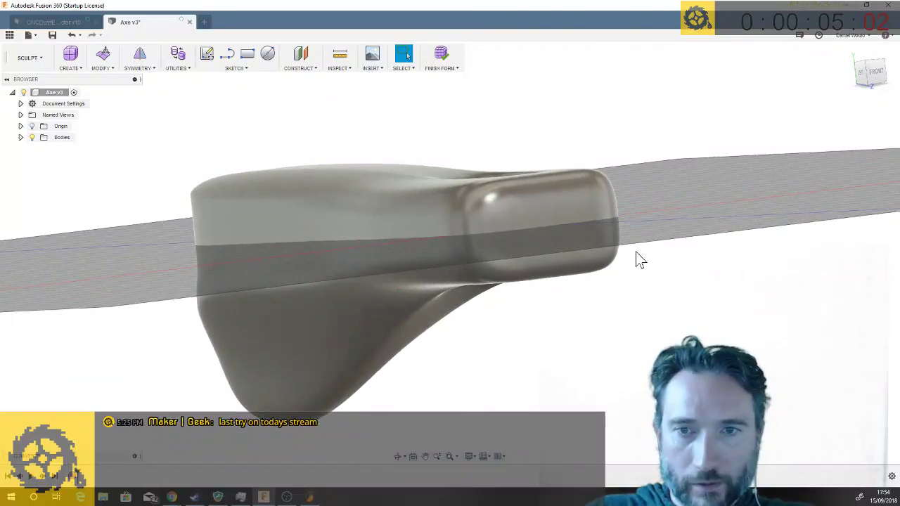
pyautogui.keyDown('shift'); pyautogui.click(575, 245); pyautogui.keyUp('shift')
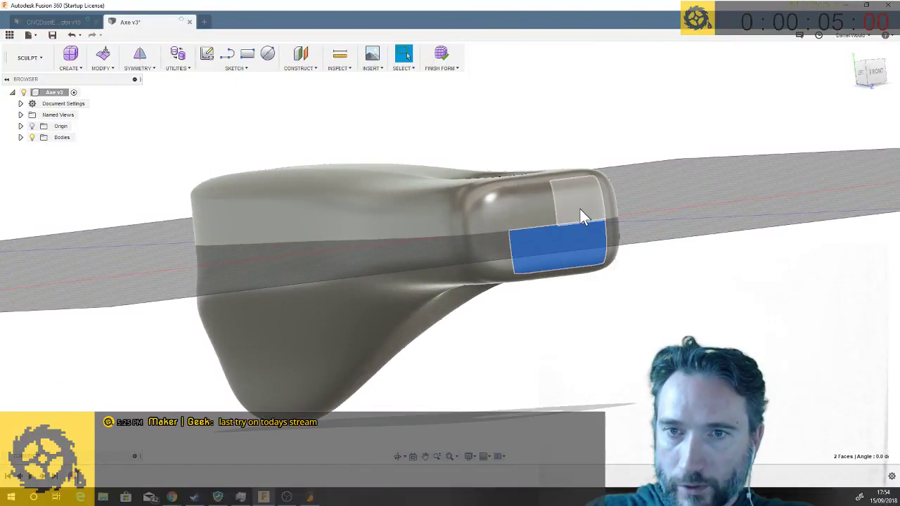
pyautogui.keyDown('shift'); pyautogui.click(579, 208); pyautogui.keyUp('shift')
pyautogui.click(513, 225)
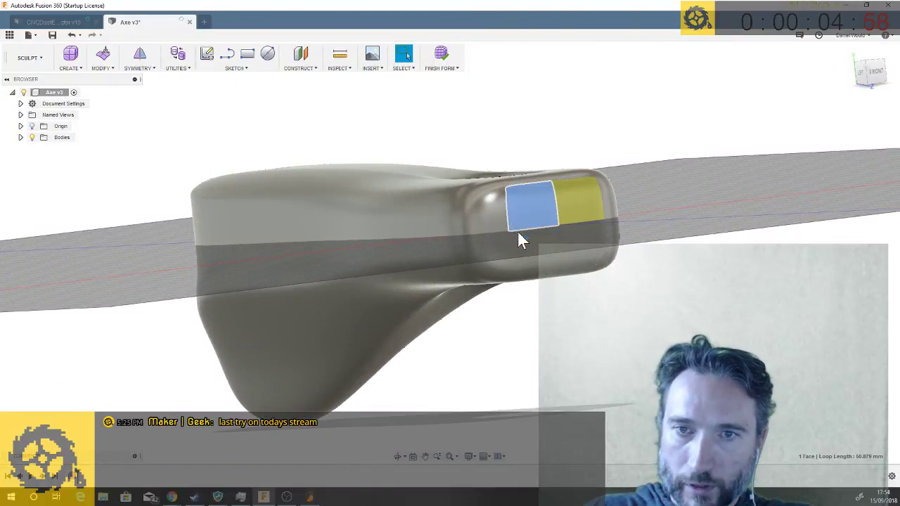
pyautogui.keyDown('shift'); pyautogui.click(530, 249); pyautogui.keyUp('shift')
pyautogui.keyDown('shift'); pyautogui.click(501, 248); pyautogui.keyUp('shift')
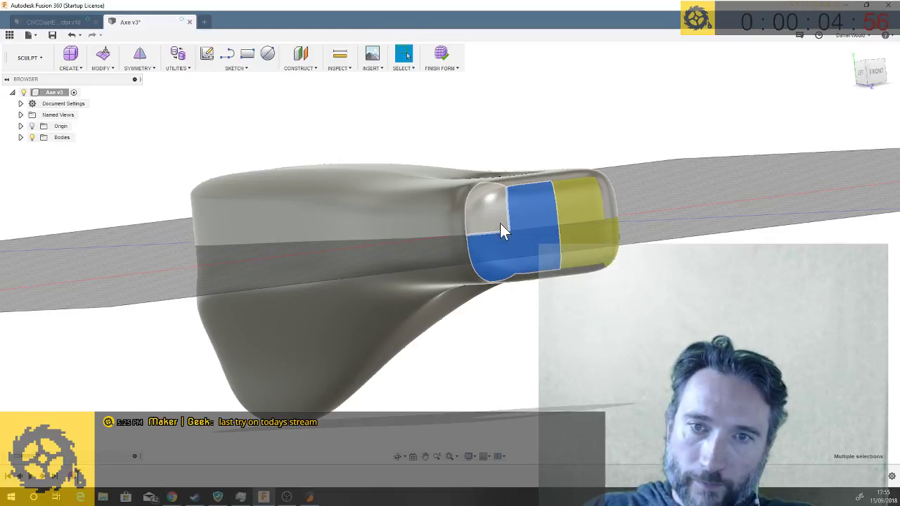
pyautogui.keyDown('shift'); pyautogui.click(500, 222); pyautogui.keyUp('shift')
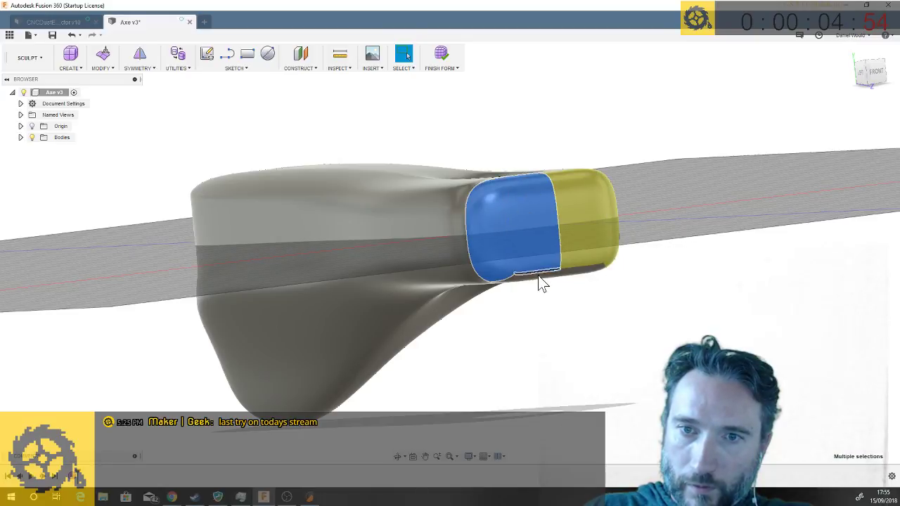
pyautogui.keyDown('shift'); pyautogui.moveTo(538, 275); pyautogui.dragTo(661, 238, button='middle'); pyautogui.keyUp('shift')
pyautogui.rightClick(575, 260)
pyautogui.click(600, 249)
pyautogui.moveTo(662, 237); pyautogui.dragTo(692, 243)
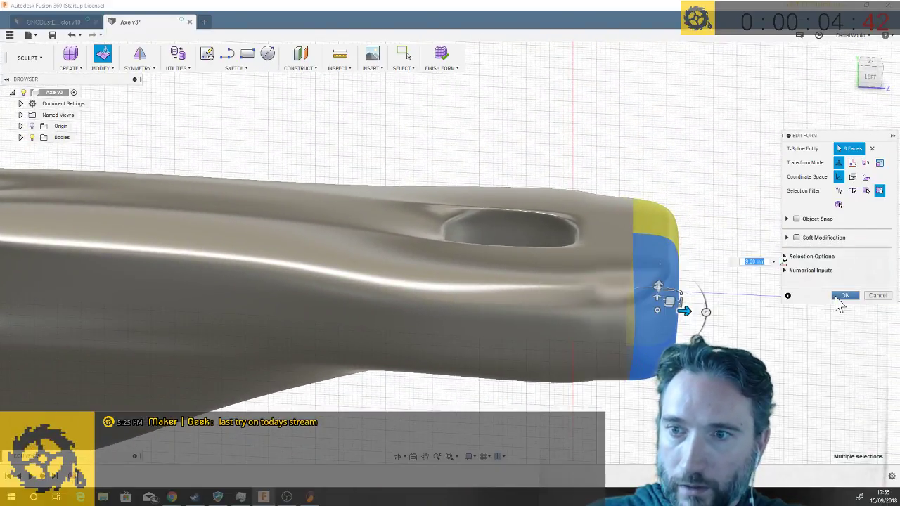
pyautogui.click(843, 296)
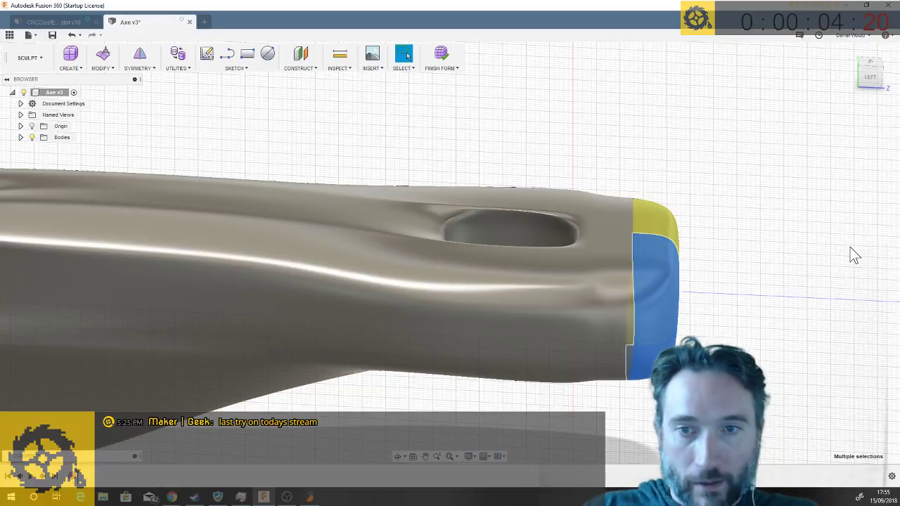
# - Measure the distance from the handle slot's inner end wall to the middle of the body's adjacent end
pyautogui.keyDown('shift'); pyautogui.moveTo(854, 255); pyautogui.dragTo(272, 76, button='middle'); pyautogui.keyUp('shift')
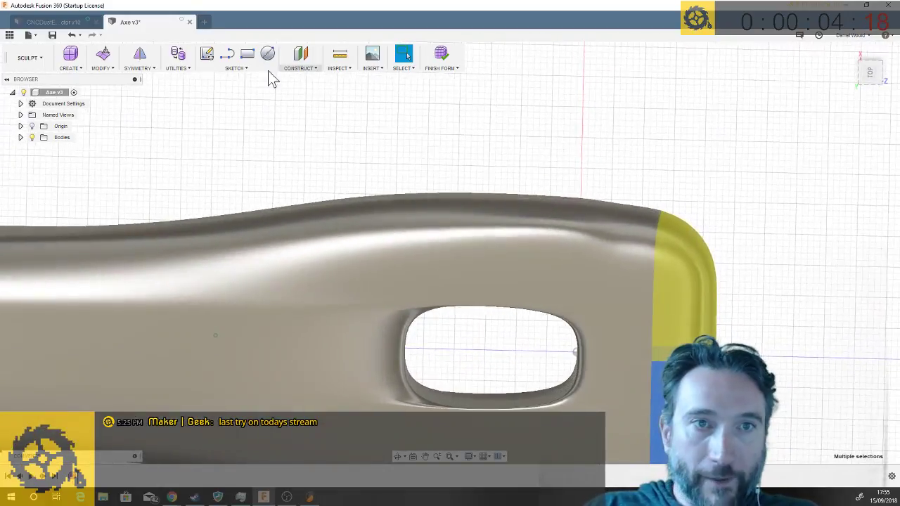
pyautogui.keyDown('shift'); pyautogui.moveTo(512, 229); pyautogui.dragTo(589, 241, button='middle'); pyautogui.keyUp('shift')
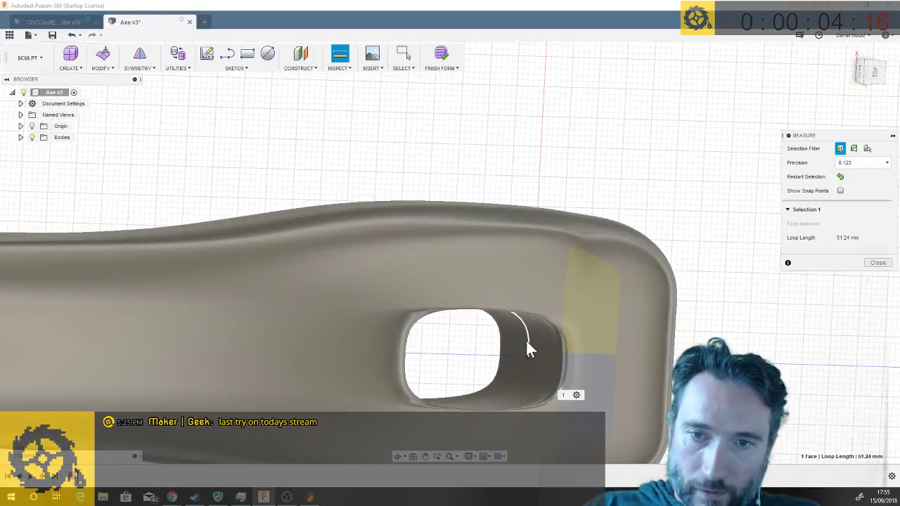
pyautogui.click(529, 355)
pyautogui.keyDown('shift'); pyautogui.moveTo(539, 361); pyautogui.dragTo(562, 357, button='middle'); pyautogui.keyUp('shift')
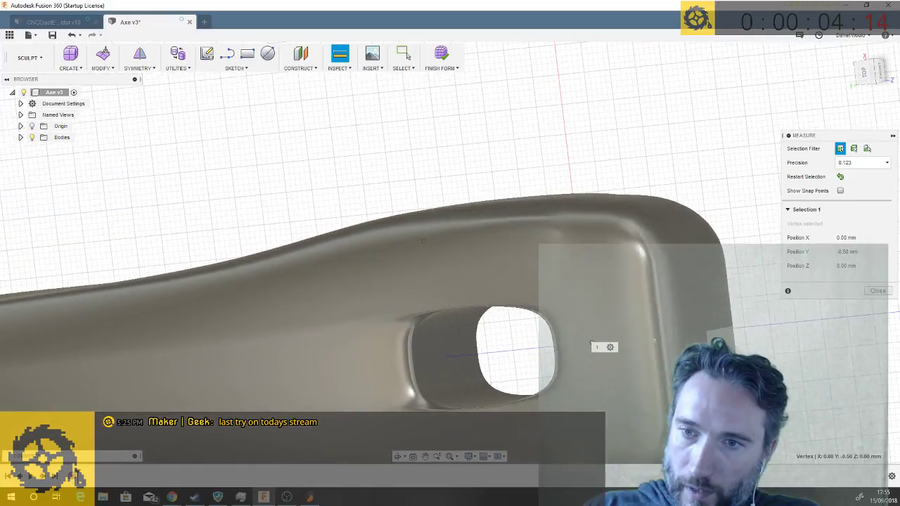
pyautogui.click(707, 332)
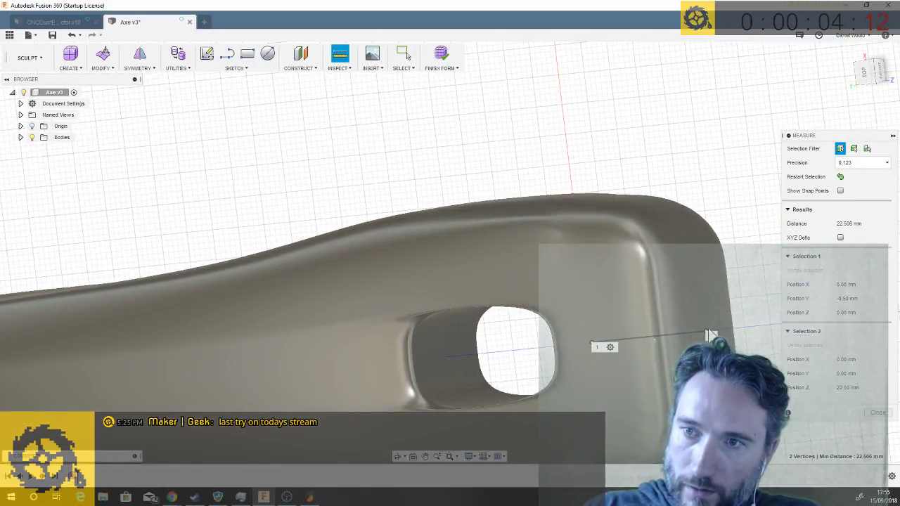
pyautogui.keyDown('shift'); pyautogui.moveTo(711, 334); pyautogui.dragTo(756, 351, button='middle'); pyautogui.keyUp('shift')
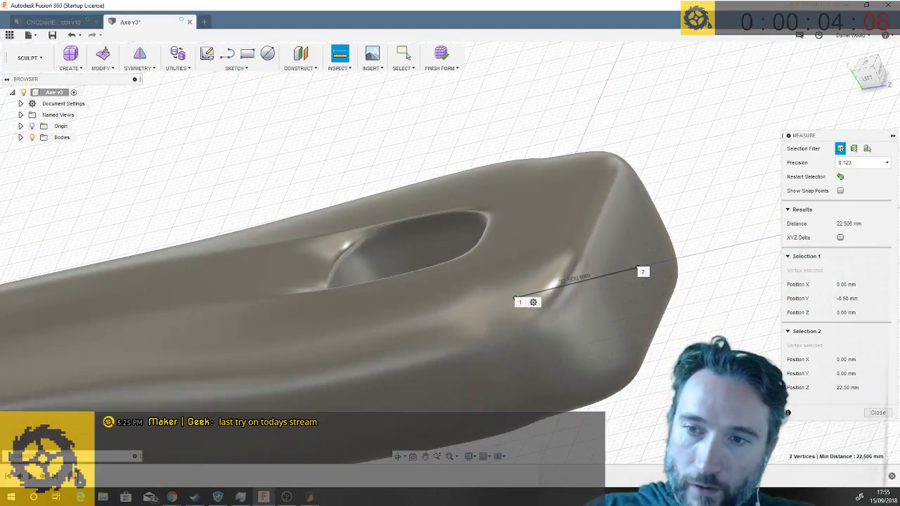
pyautogui.click(877, 414)
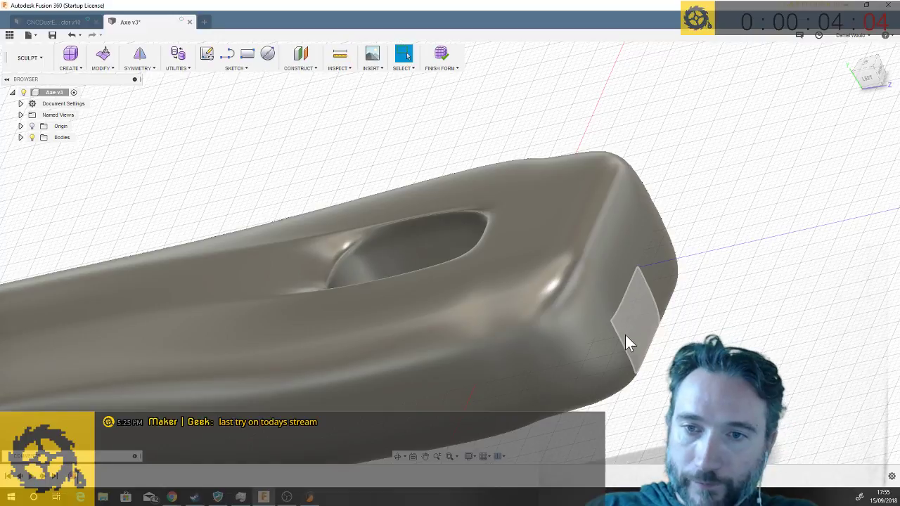
# - Move the six end faces beside the handle slot a further 5.5 mm outward along Z with Edit Form
pyautogui.click(616, 348)
pyautogui.keyDown('ctrl'); pyautogui.click(631, 331); pyautogui.keyUp('ctrl')
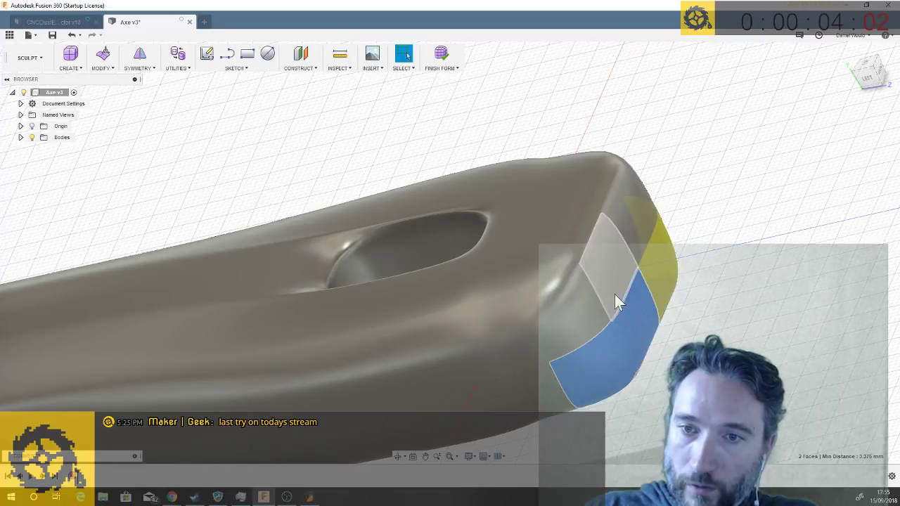
pyautogui.keyDown('ctrl'); pyautogui.click(615, 293); pyautogui.keyUp('ctrl')
pyautogui.keyDown('ctrl'); pyautogui.click(592, 315); pyautogui.keyUp('ctrl')
pyautogui.keyDown('ctrl'); pyautogui.click(571, 247); pyautogui.keyUp('ctrl')
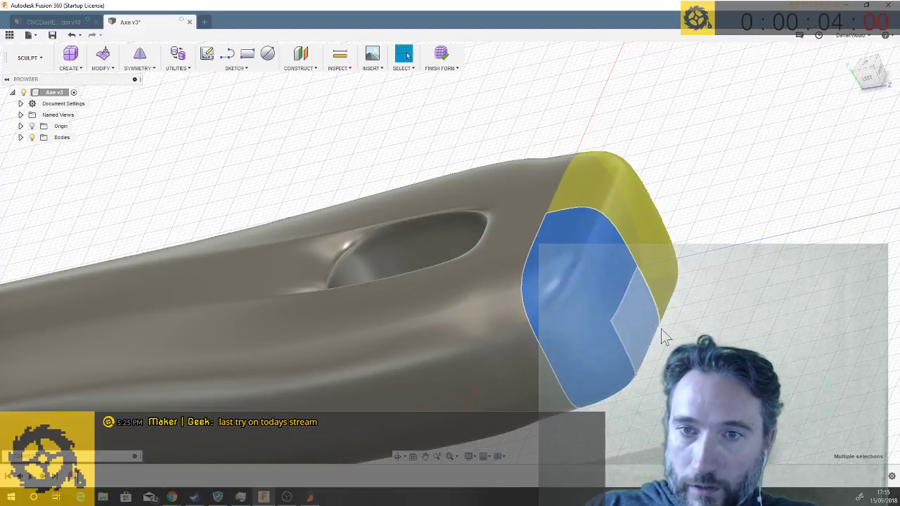
pyautogui.moveTo(661, 330)
pyautogui.keyDown('shift'); pyautogui.mouseDown(button='middle')
pyautogui.moveTo(642, 298)
pyautogui.moveTo(558, 272)
pyautogui.mouseUp(button='middle'); pyautogui.keyUp('shift')
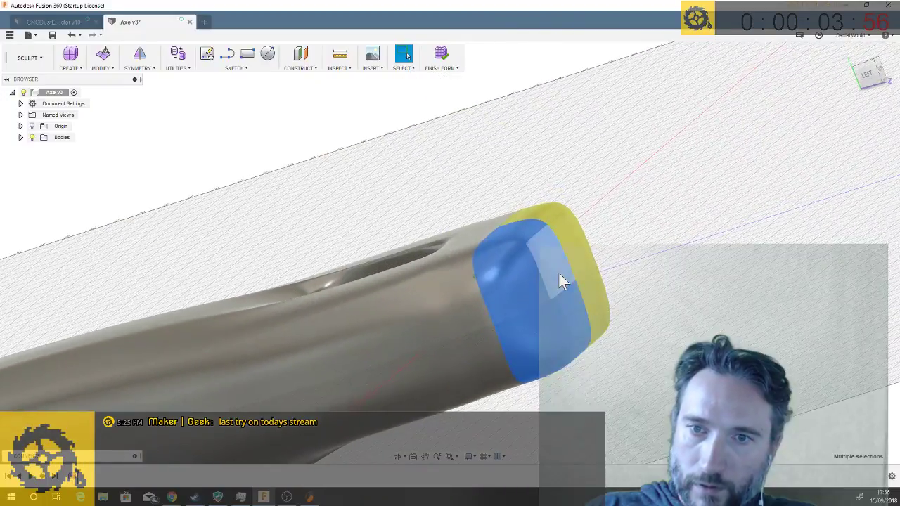
pyautogui.rightClick(558, 272)
pyautogui.click(581, 260)
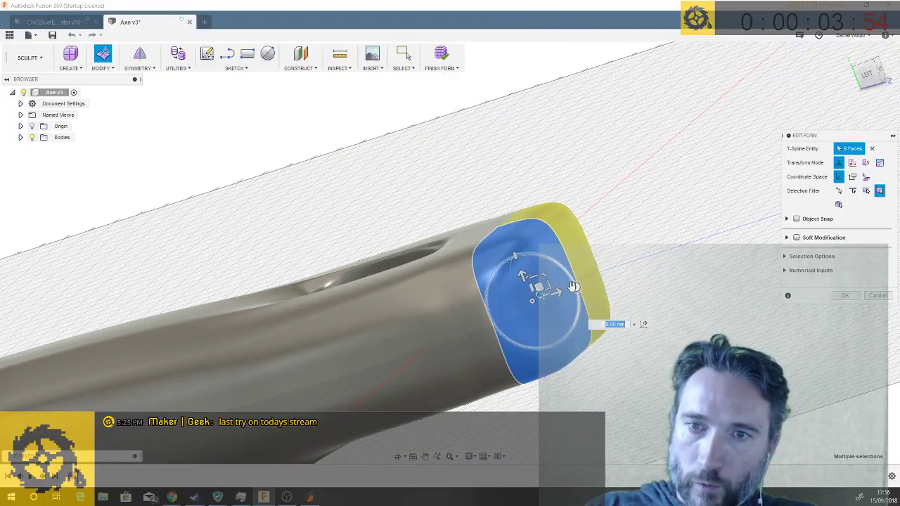
pyautogui.keyDown('shift'); pyautogui.moveTo(541, 286); pyautogui.dragTo(558, 291, button='middle'); pyautogui.keyUp('shift')
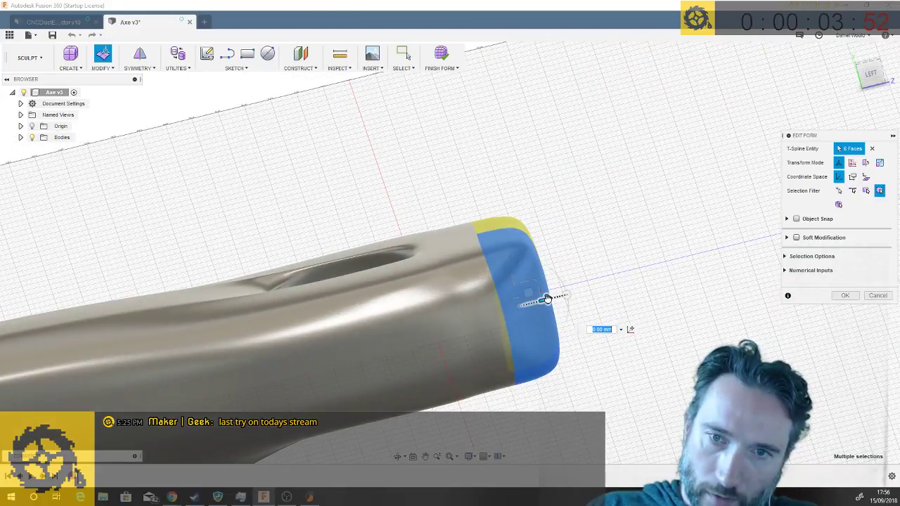
pyautogui.moveTo(539, 302); pyautogui.dragTo(578, 296)
pyautogui.write('5.5')
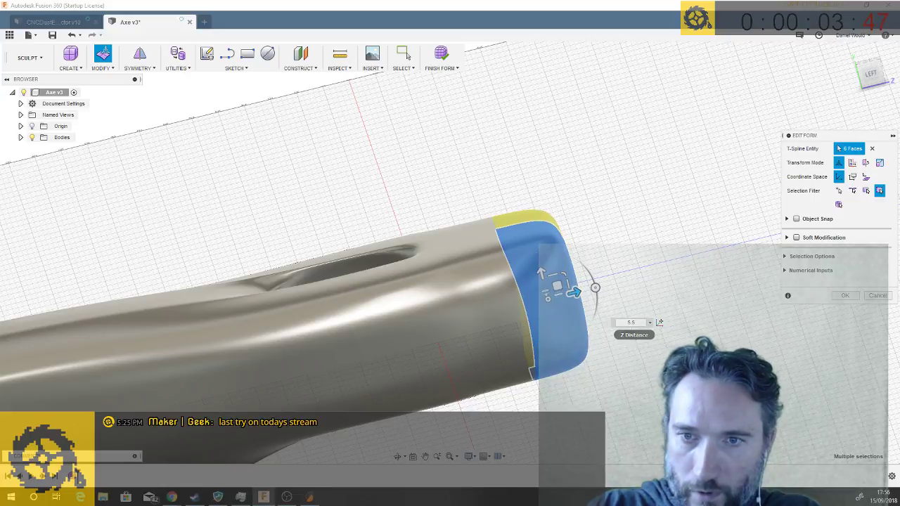
pyautogui.press('Return')
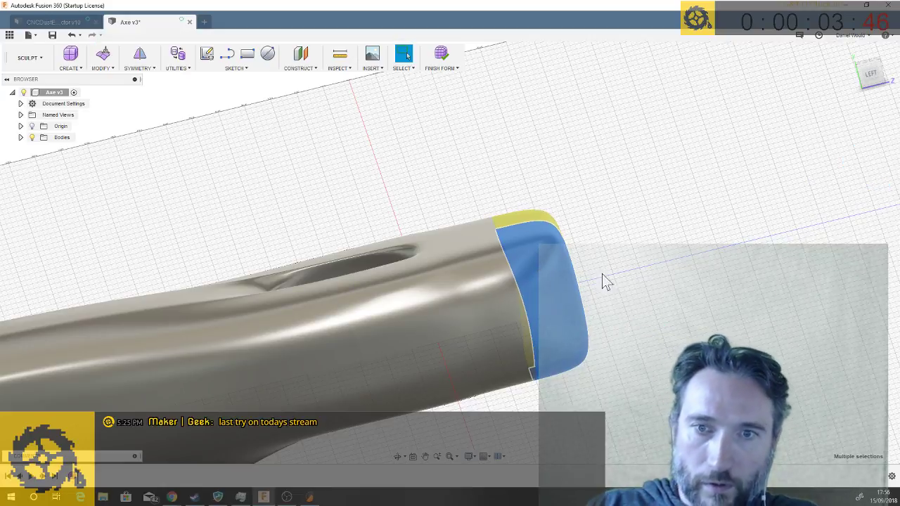
# - Measure the distance from the slot's inner end edge to the centre vertex of the extended end
pyautogui.keyDown('shift'); pyautogui.moveTo(602, 274); pyautogui.dragTo(513, 178, button='middle'); pyautogui.keyUp('shift')
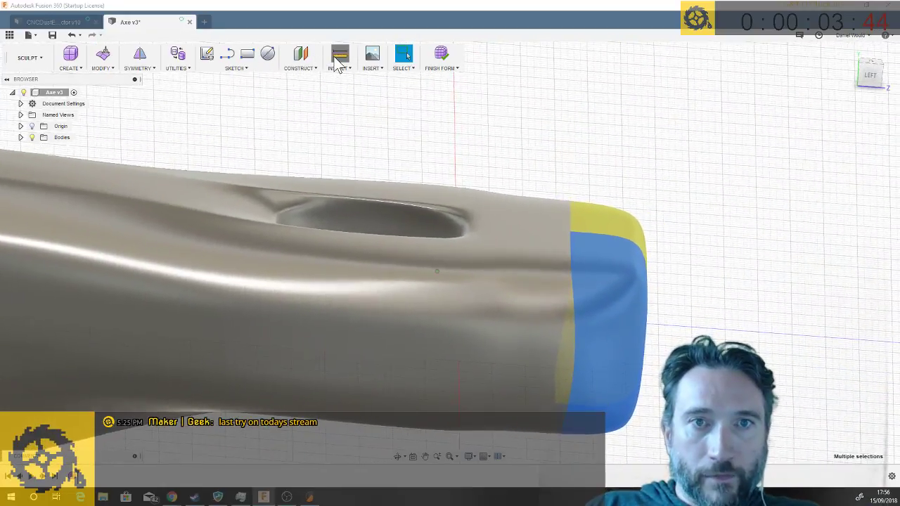
pyautogui.click(338, 60)
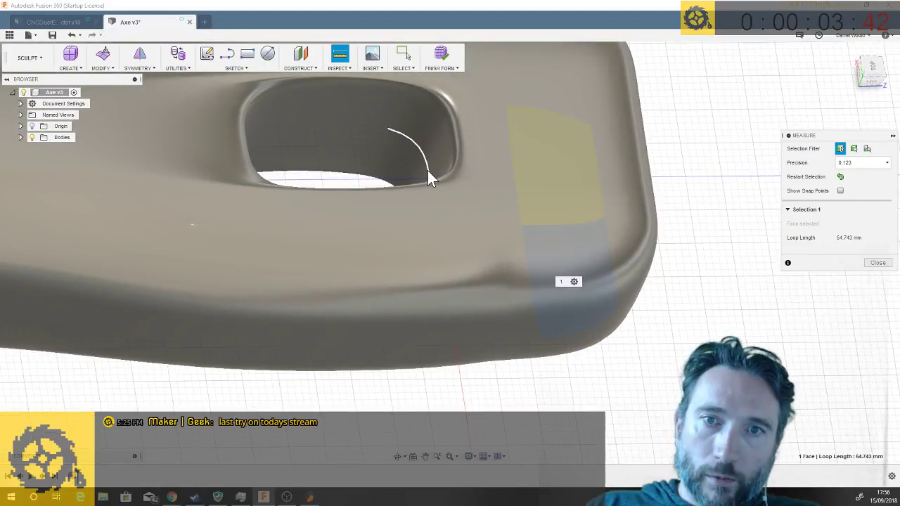
pyautogui.click(427, 172)
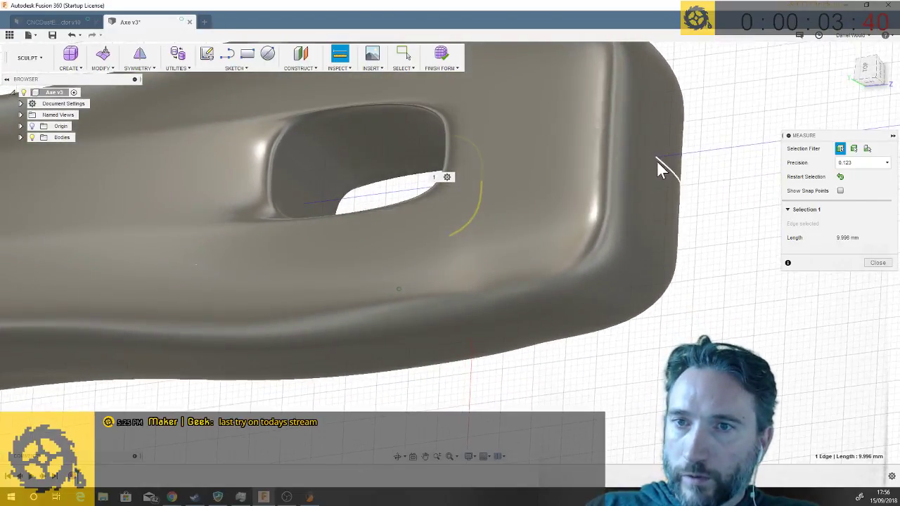
pyautogui.click(655, 159)
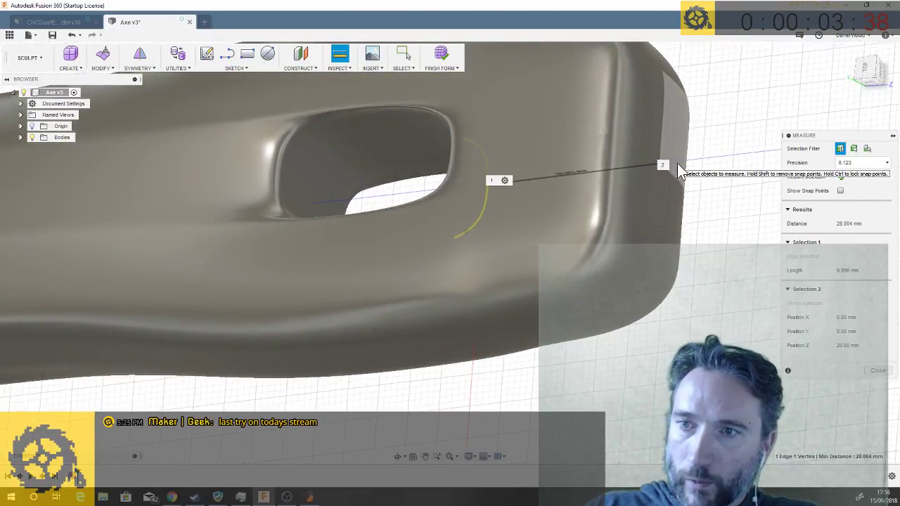
pyautogui.click(877, 371)
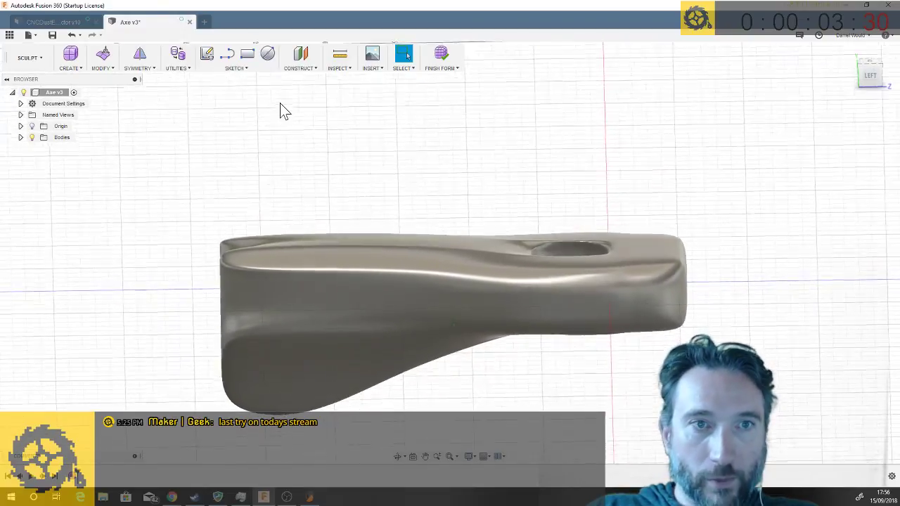
# - Measure the head's overall length from the upper middle vertex of the slot end to the notched blade end's faces
pyautogui.click(340, 56)
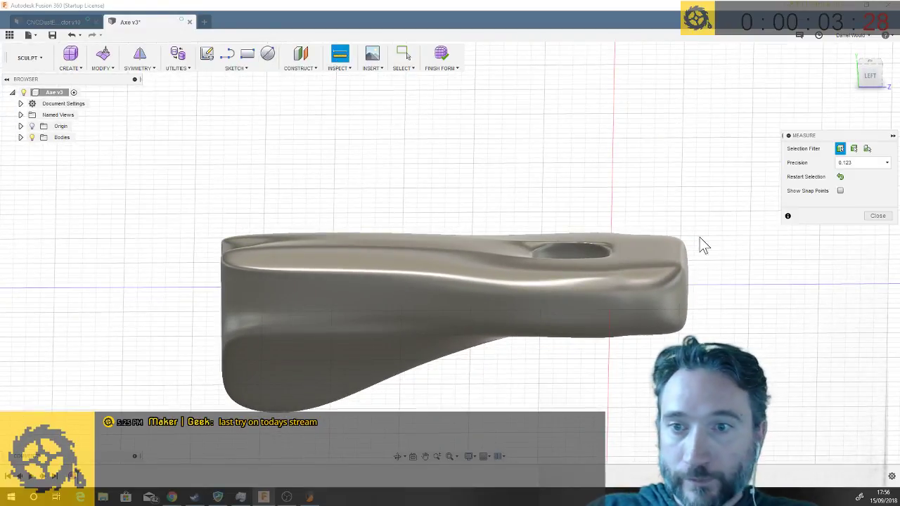
pyautogui.click(686, 258)
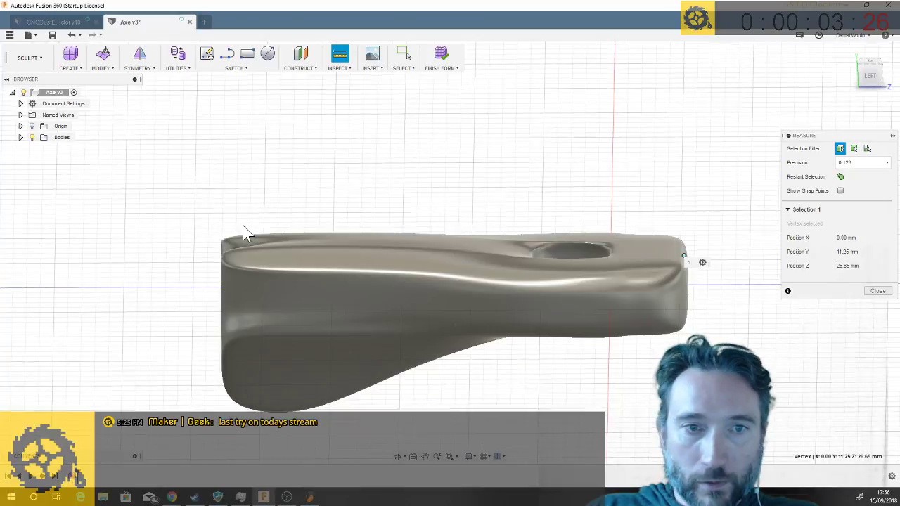
pyautogui.keyDown('shift'); pyautogui.moveTo(239, 210); pyautogui.dragTo(267, 246, button='middle'); pyautogui.keyUp('shift')
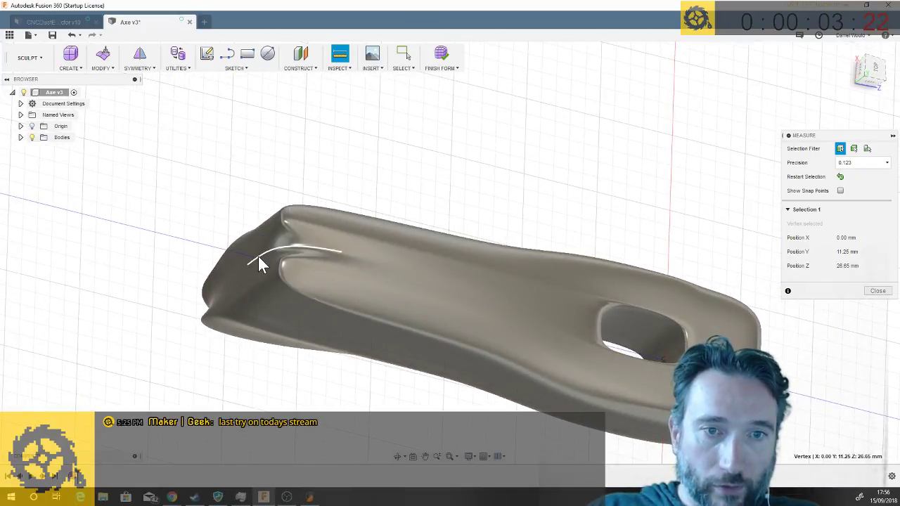
pyautogui.click(254, 257)
pyautogui.keyDown('shift'); pyautogui.moveTo(254, 258); pyautogui.dragTo(291, 224, button='middle'); pyautogui.keyUp('shift')
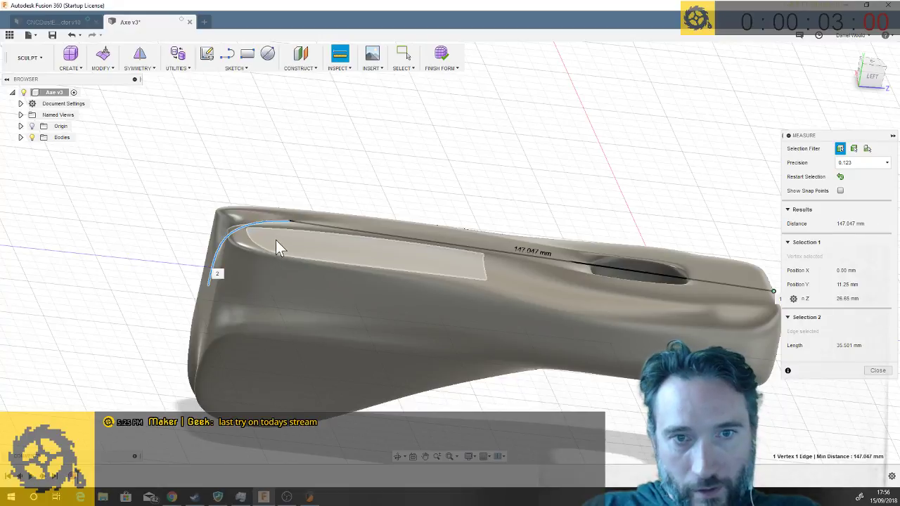
pyautogui.click(242, 246)
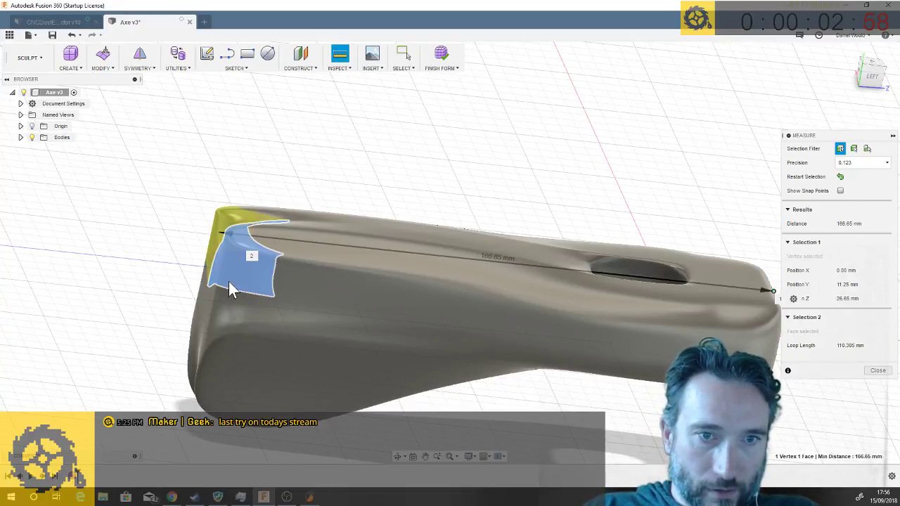
pyautogui.click(232, 310)
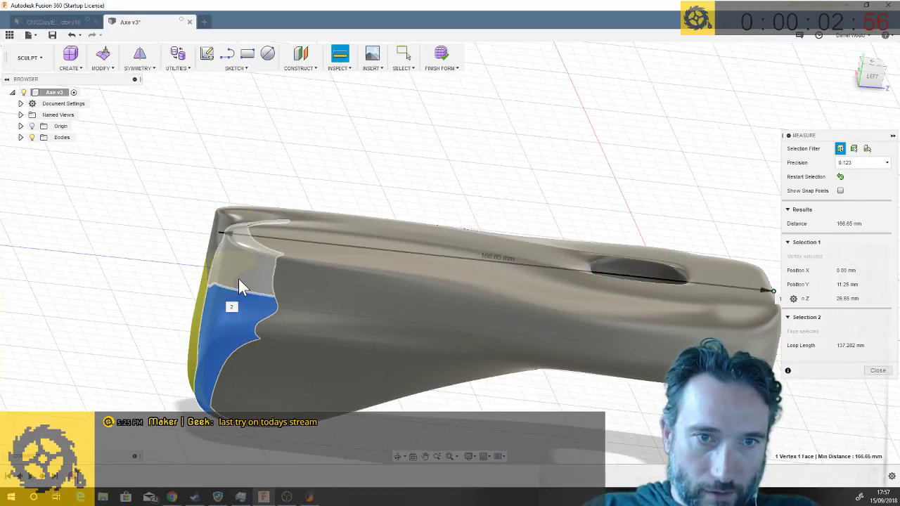
pyautogui.click(243, 286)
pyautogui.click(218, 325)
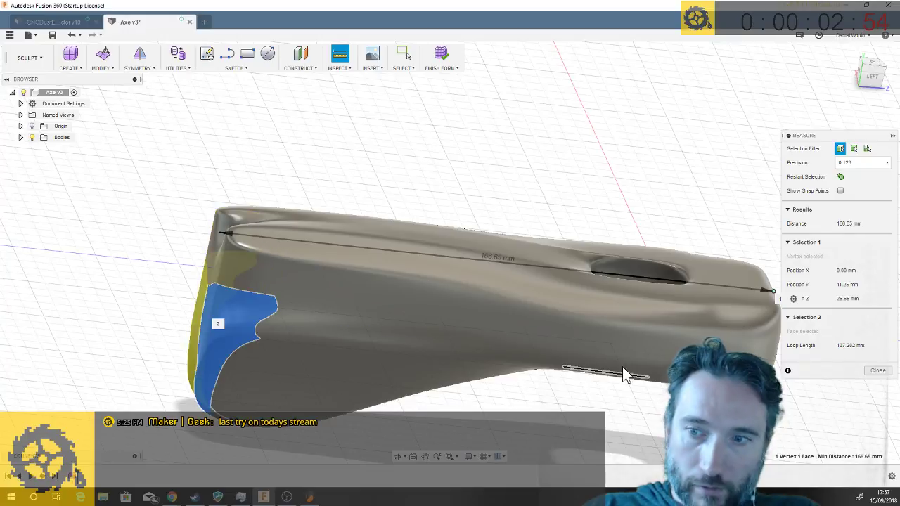
# - Move the two notched blade-end faces 10 mm inward toward the handle slot along Z with Edit Form
pyautogui.click(889, 371)
pyautogui.click(253, 268)
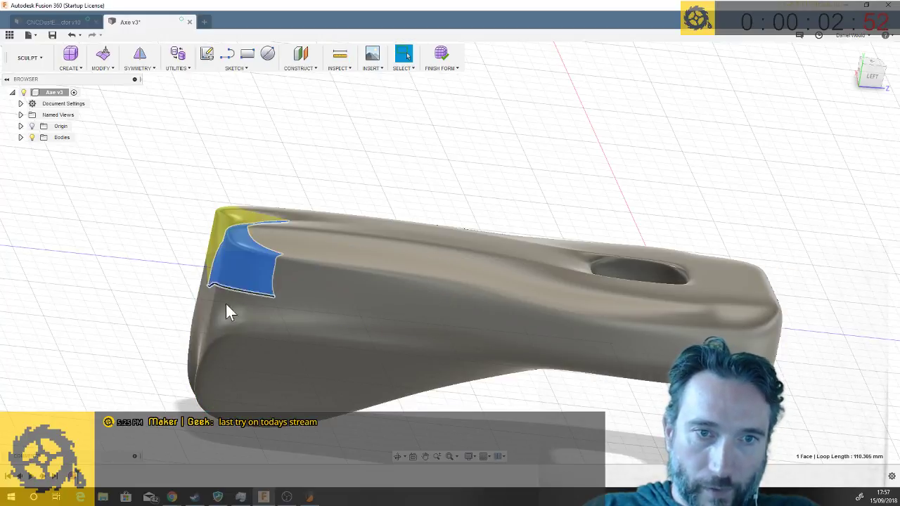
pyautogui.keyDown('ctrl'); pyautogui.click(223, 312); pyautogui.keyUp('ctrl')
pyautogui.rightClick(223, 313)
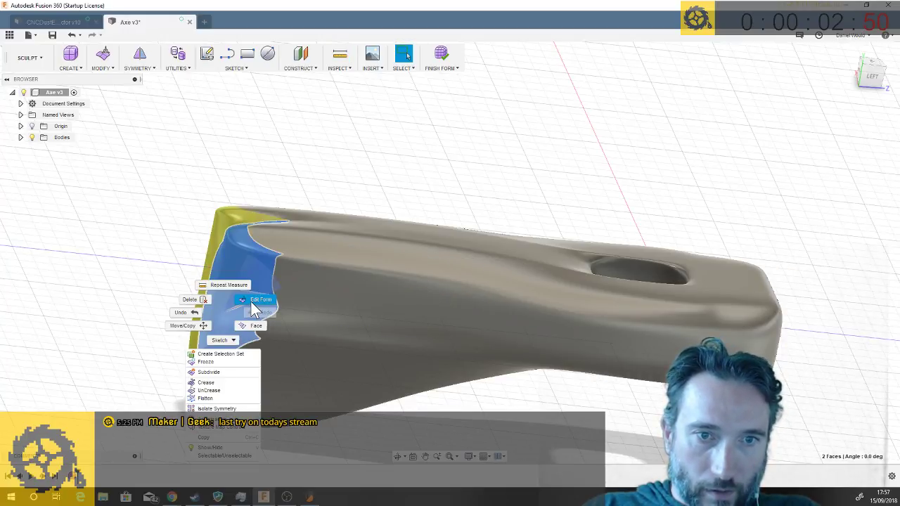
pyautogui.click(254, 309)
pyautogui.moveTo(274, 312); pyautogui.dragTo(293, 316)
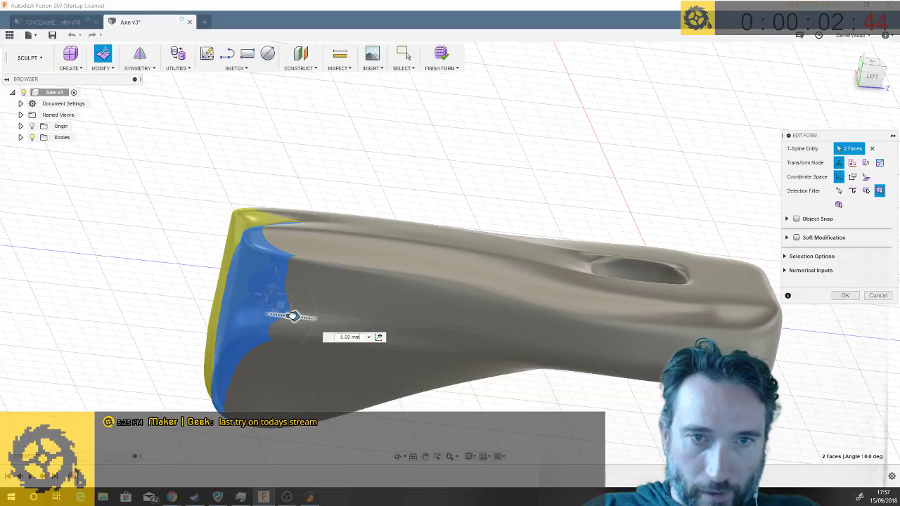
pyautogui.moveTo(294, 316); pyautogui.dragTo(310, 318)
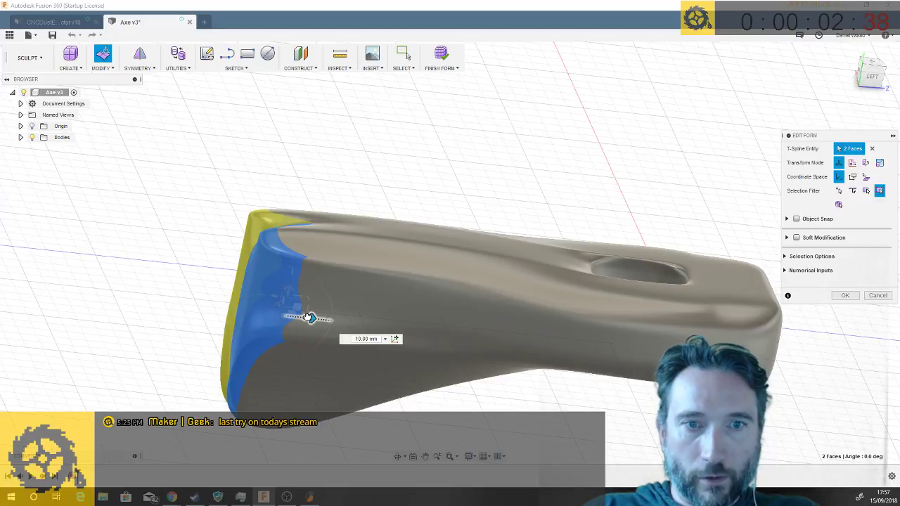
pyautogui.scroll(3, 307, 316)
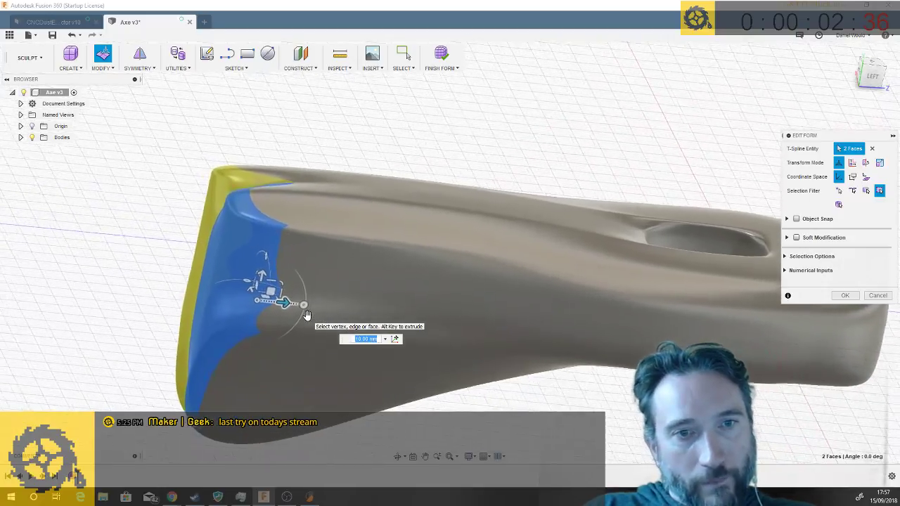
# - Rescale the two notched blade-end faces with Edit Form, first enlarging by about 1.07, then reducing by about 0.97
pyautogui.moveTo(294, 281)
pyautogui.mouseDown()
pyautogui.moveTo(287, 282)
pyautogui.moveTo(294, 278)
pyautogui.mouseUp()
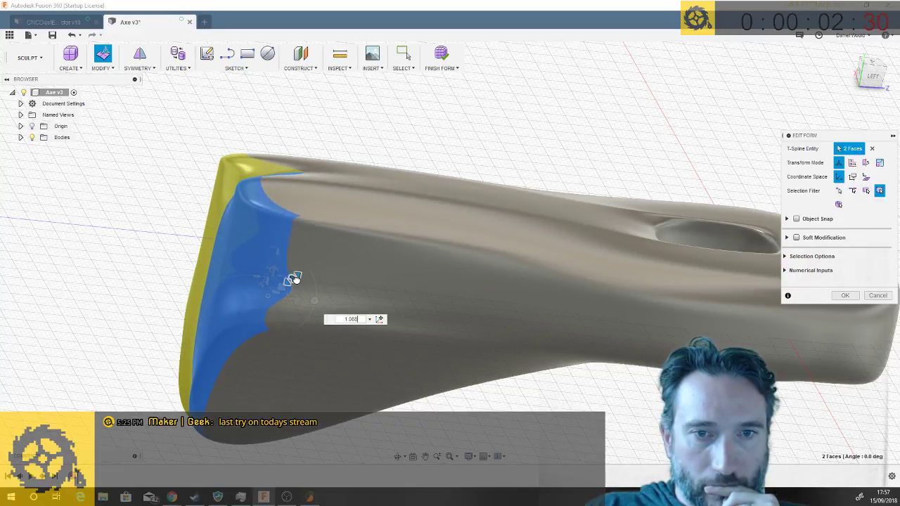
pyautogui.moveTo(295, 279); pyautogui.dragTo(294, 278)
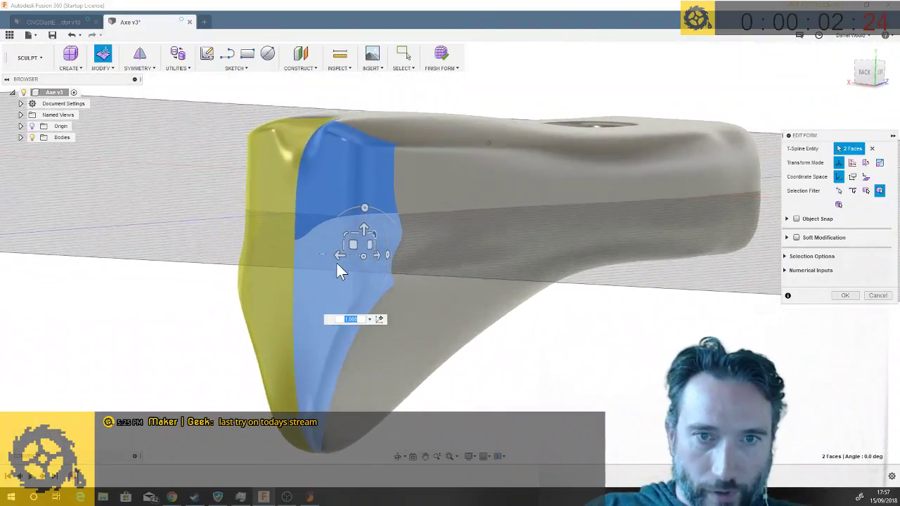
pyautogui.moveTo(347, 233); pyautogui.dragTo(351, 236)
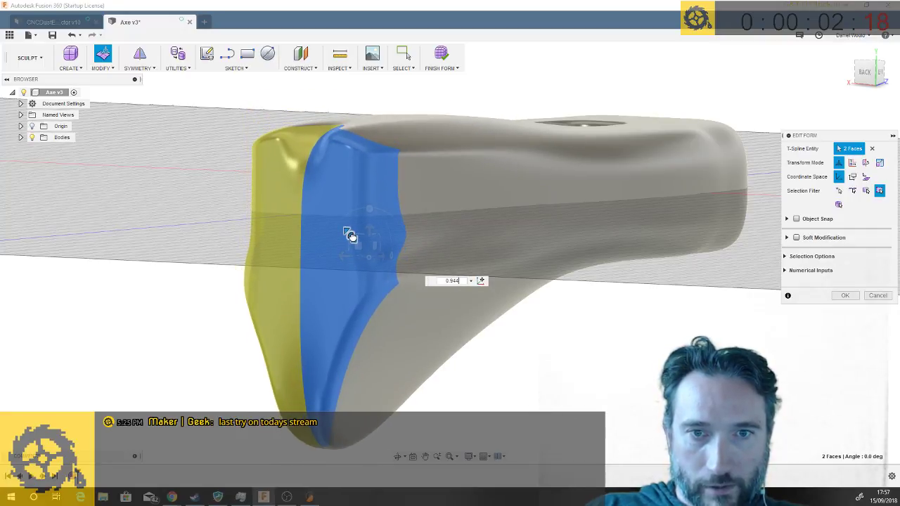
pyautogui.moveTo(351, 237); pyautogui.dragTo(352, 235)
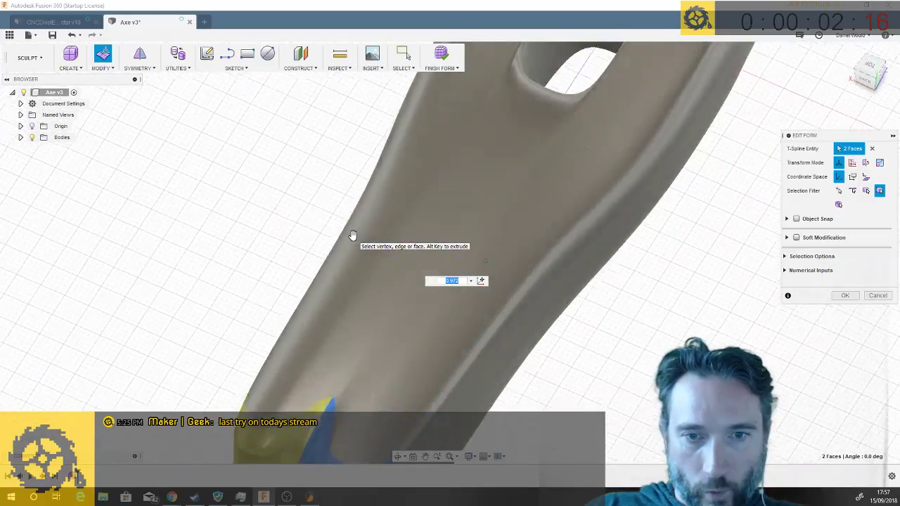
pyautogui.moveTo(363, 287)
pyautogui.mouseDown()
pyautogui.moveTo(361, 310)
pyautogui.moveTo(363, 297)
pyautogui.mouseUp()
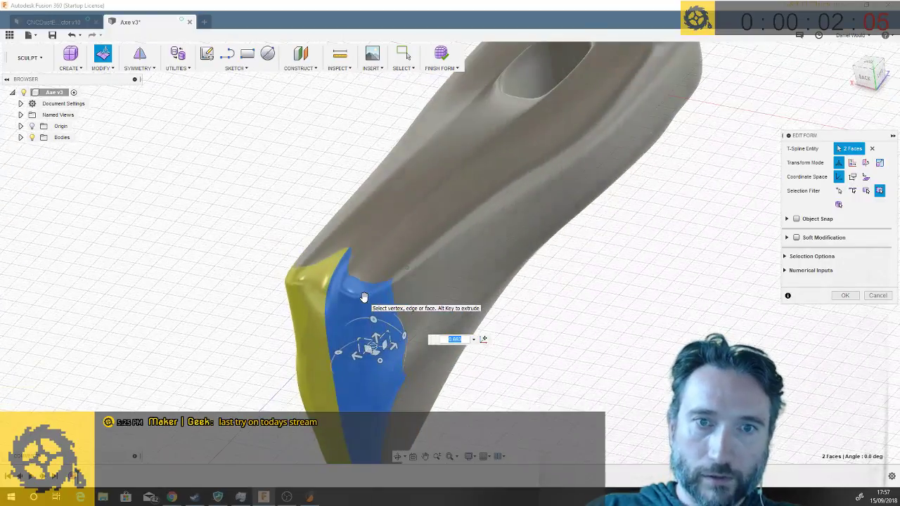
pyautogui.press('Escape')
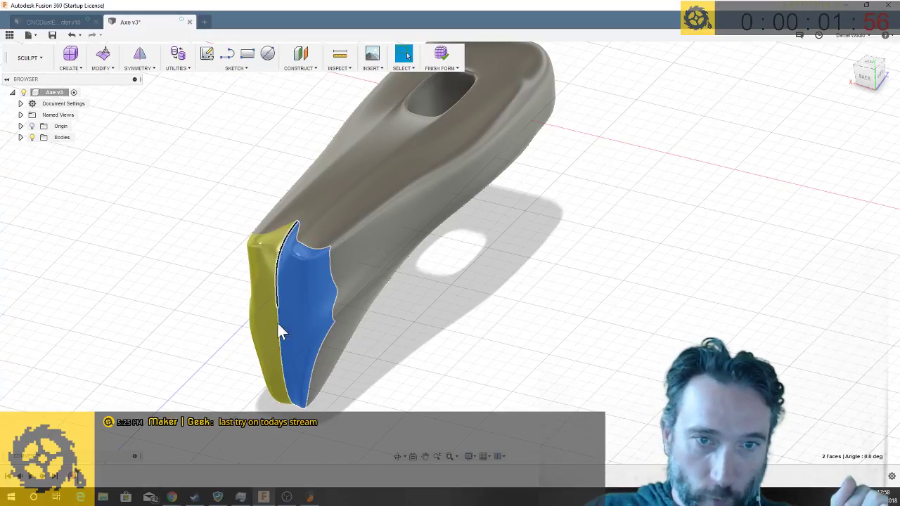
# - Clear the face selection and save the Axe design
pyautogui.click(604, 307)
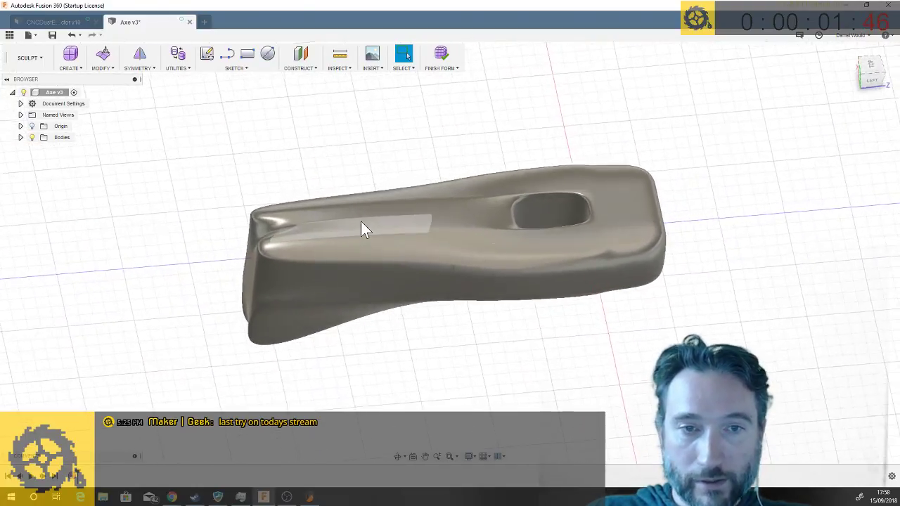
pyautogui.hotkey('ctrl', 's')
pyautogui.press('Return')
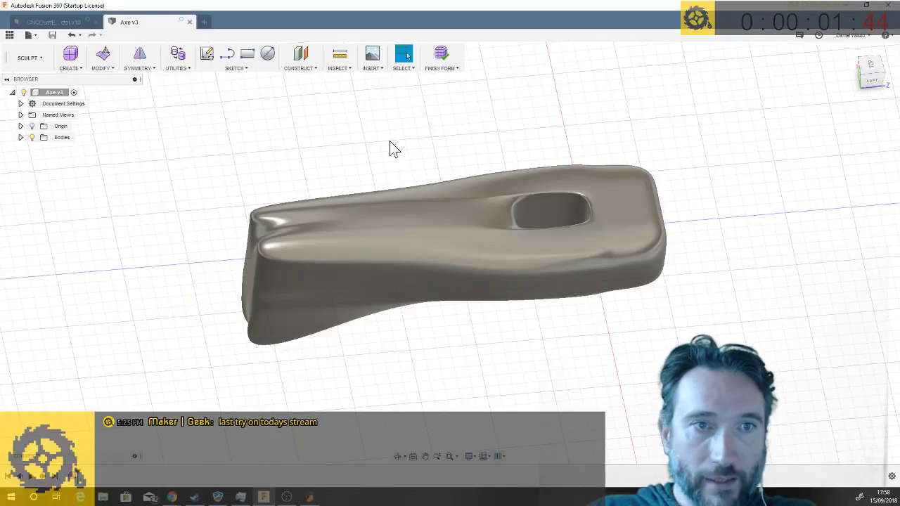